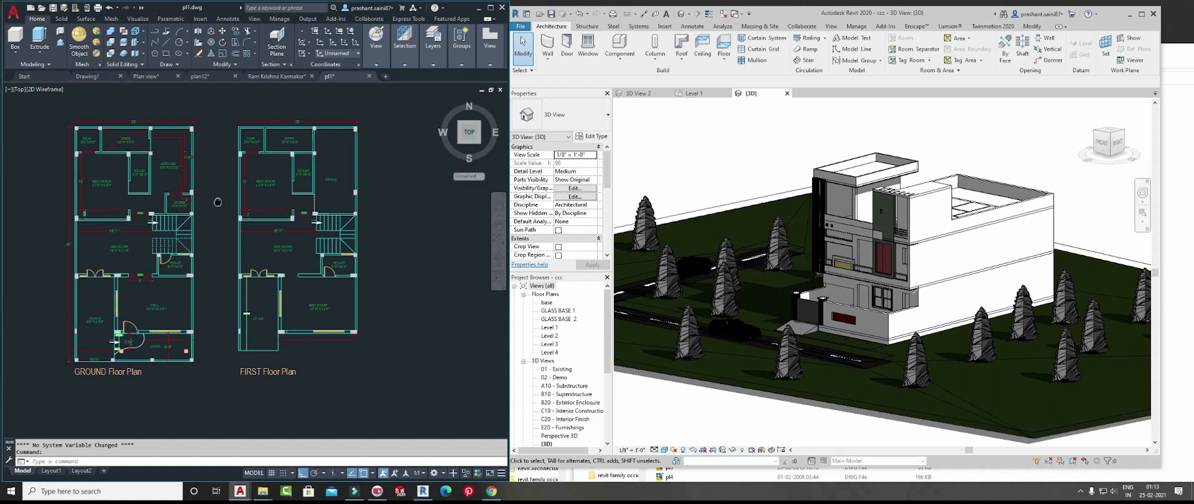
pyautogui.moveTo(219, 202); pyautogui.dragTo(204, 198, button='middle')
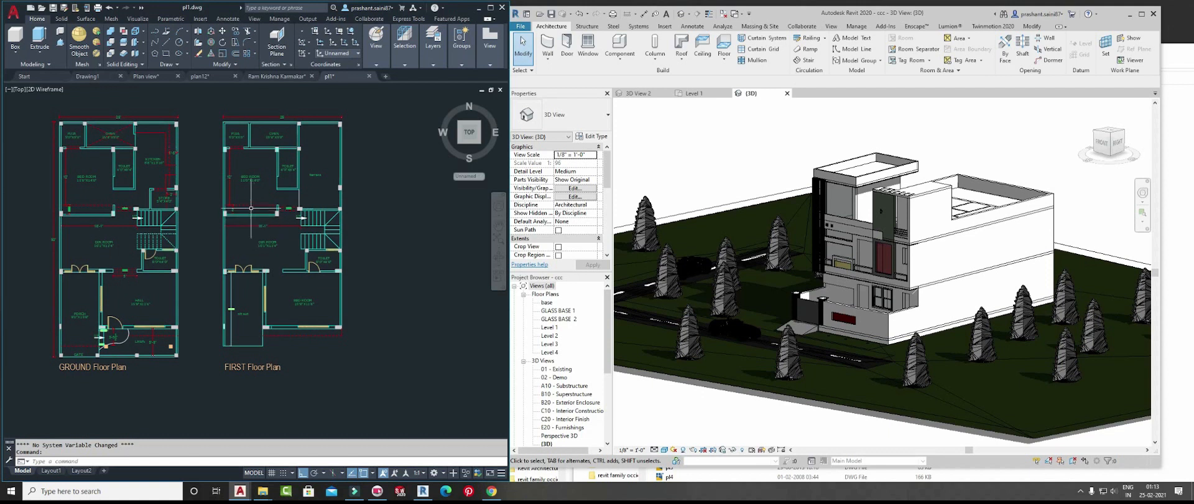
pyautogui.moveTo(314, 191); pyautogui.dragTo(331, 208, button='middle')
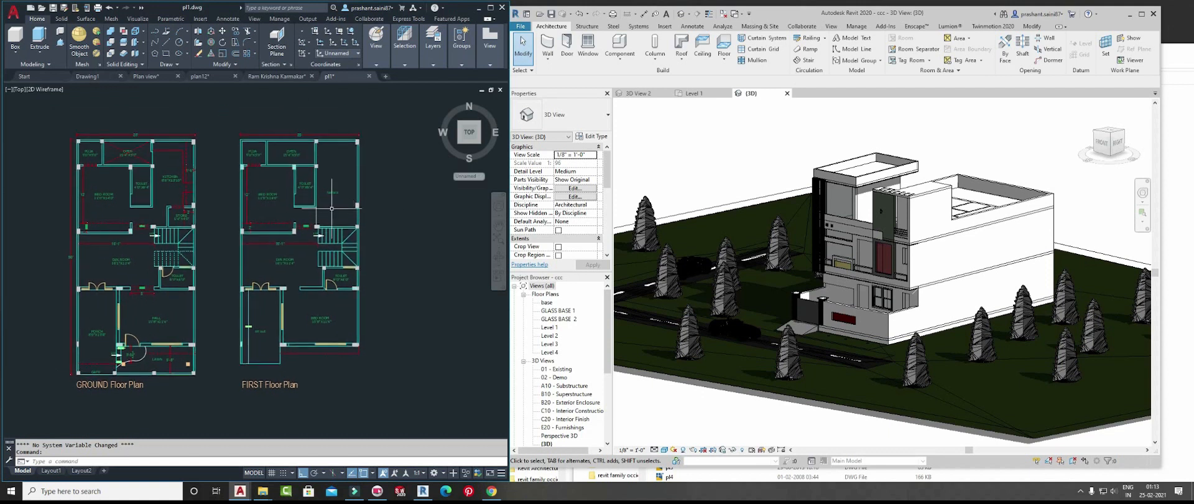
pyautogui.moveTo(225, 210); pyautogui.dragTo(235, 200, button='middle')
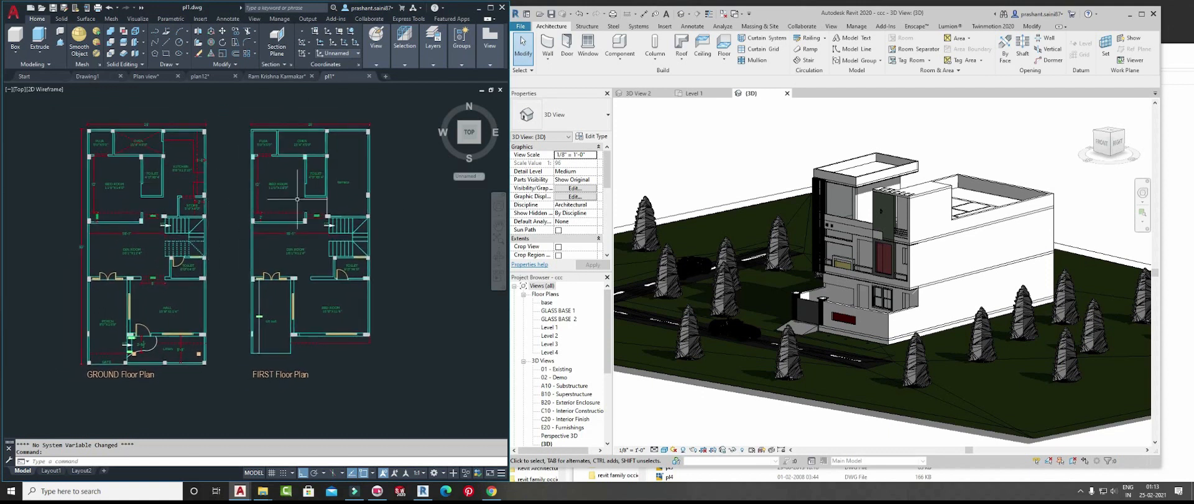
pyautogui.moveTo(298, 228); pyautogui.dragTo(307, 211, button='middle')
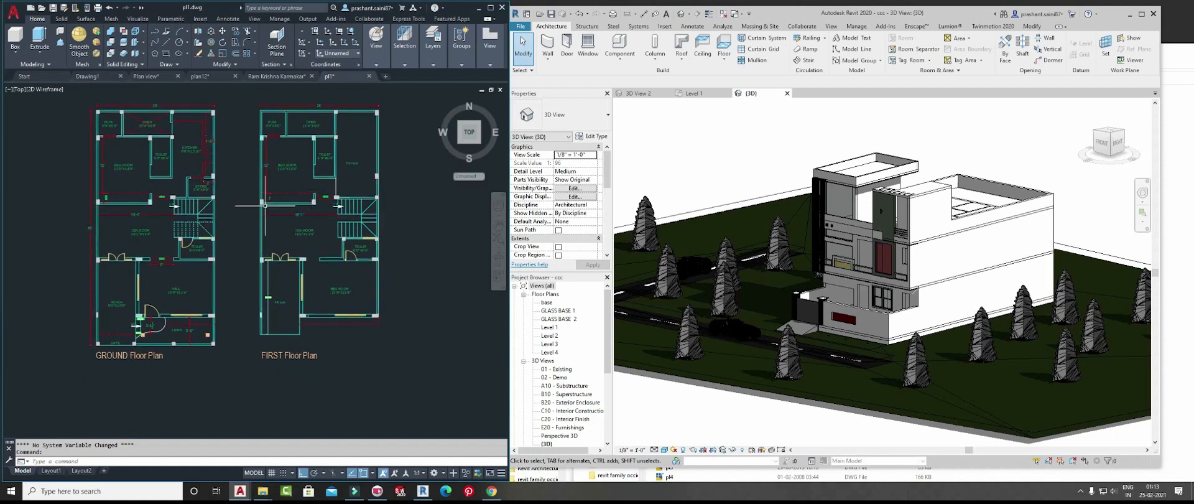
pyautogui.moveTo(272, 207); pyautogui.dragTo(264, 225, button='middle')
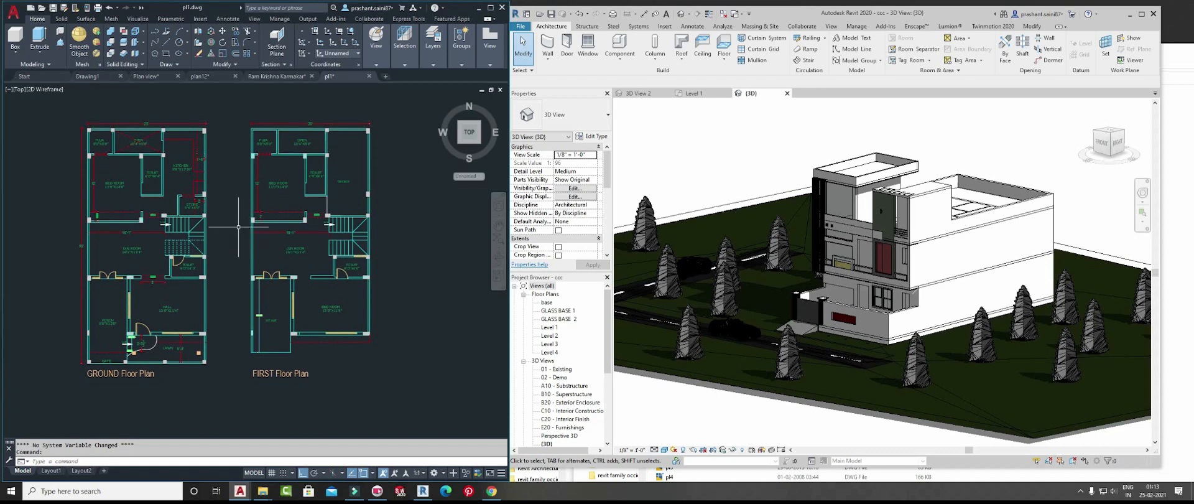
pyautogui.moveTo(244, 258)
pyautogui.mouseDown(button='middle')
pyautogui.moveTo(260, 230)
pyautogui.moveTo(224, 254)
pyautogui.mouseUp(button='middle')
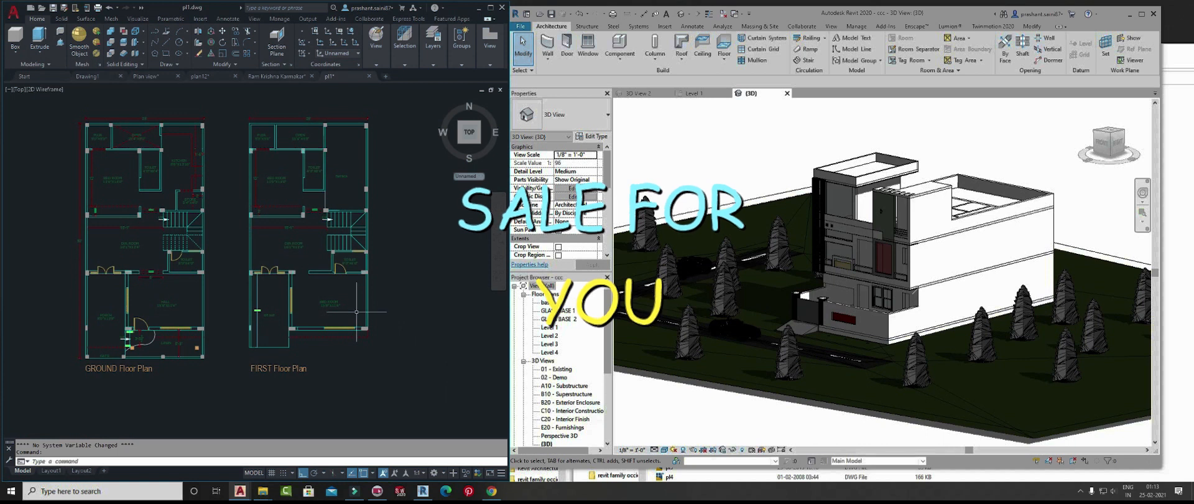
pyautogui.moveTo(301, 231); pyautogui.dragTo(310, 244, button='middle')
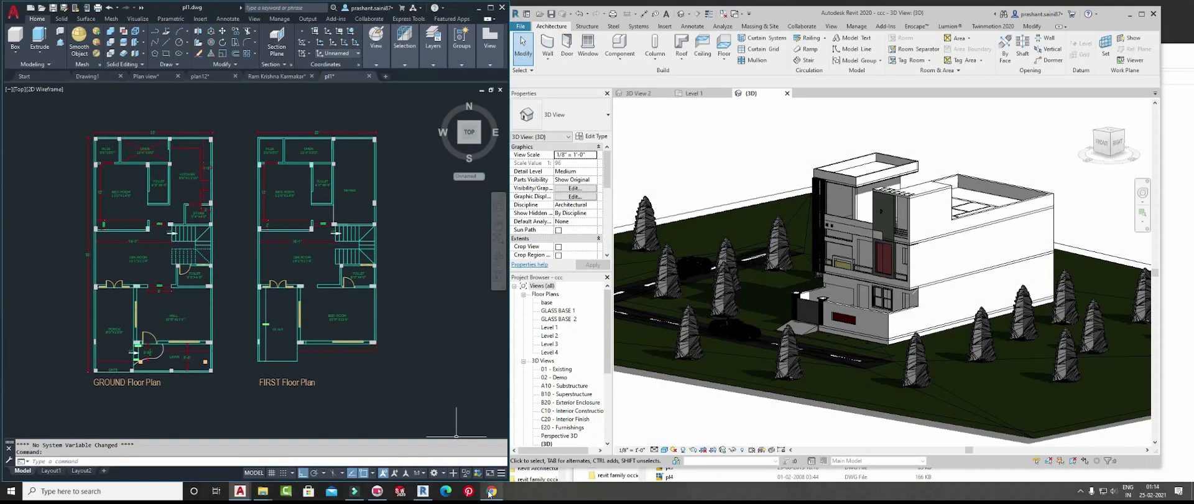
# - Switch to Chrome and review the "1000 AutoCAD Plans" product page with its description list of home plan sizes
pyautogui.click(491, 492)
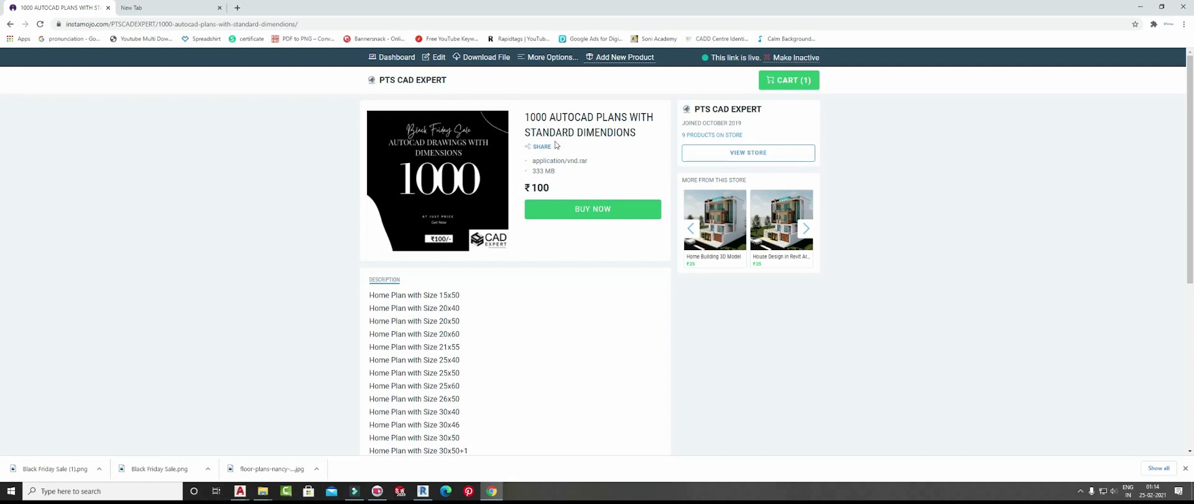
pyautogui.scroll(-5, 466, 284)
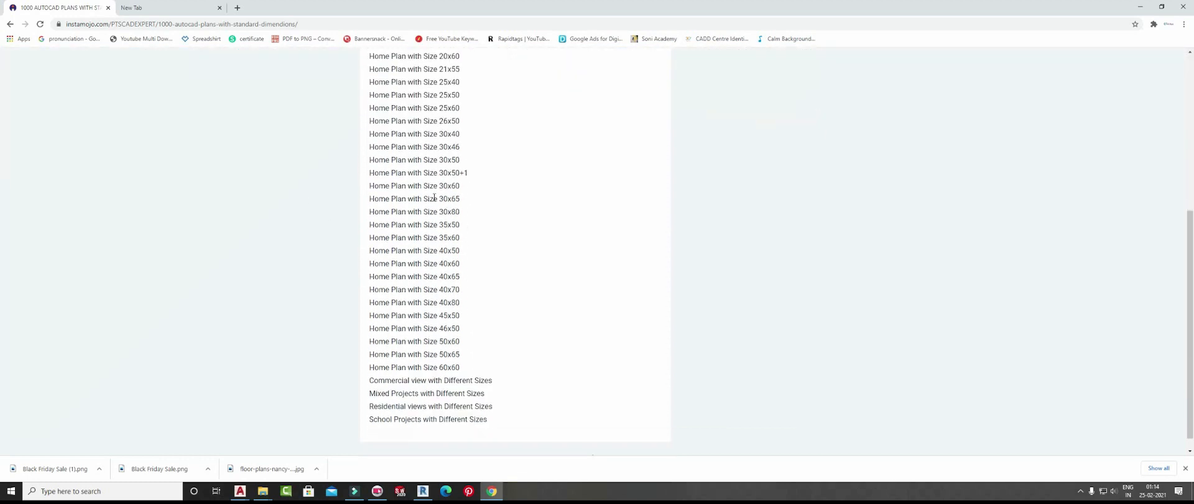
pyautogui.scroll(2, 438, 149)
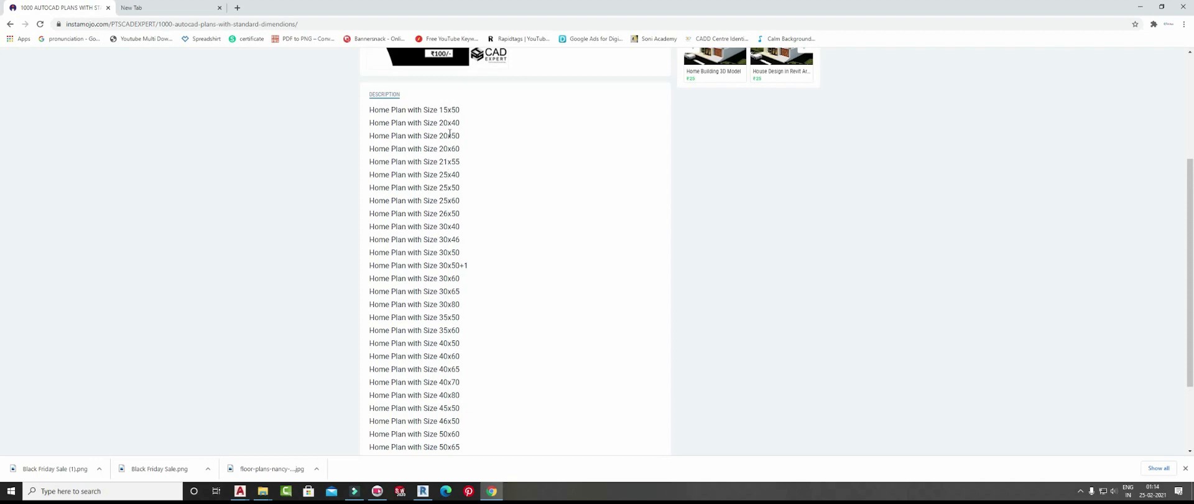
pyautogui.scroll(-3, 449, 133)
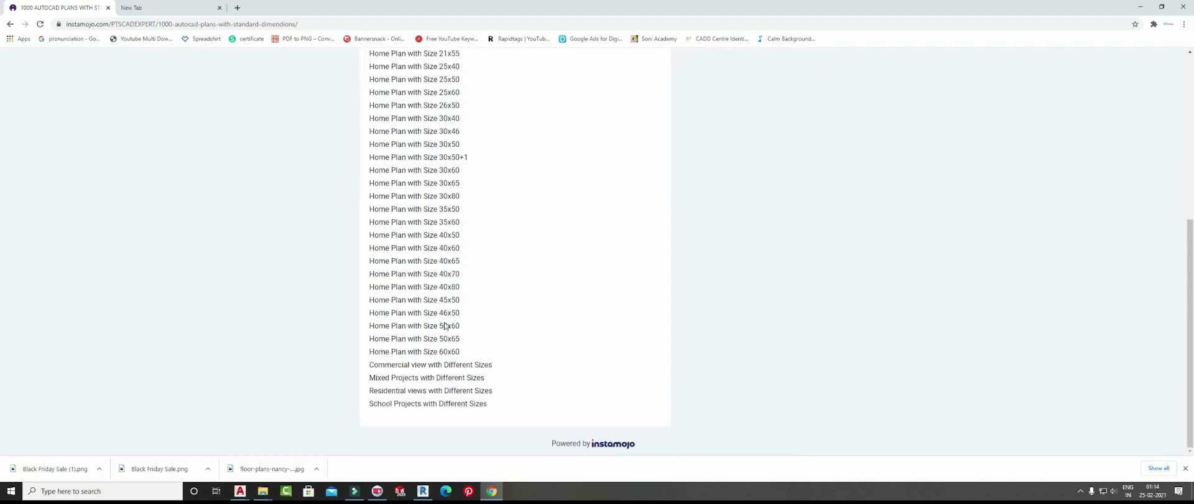
pyautogui.scroll(5, 439, 350)
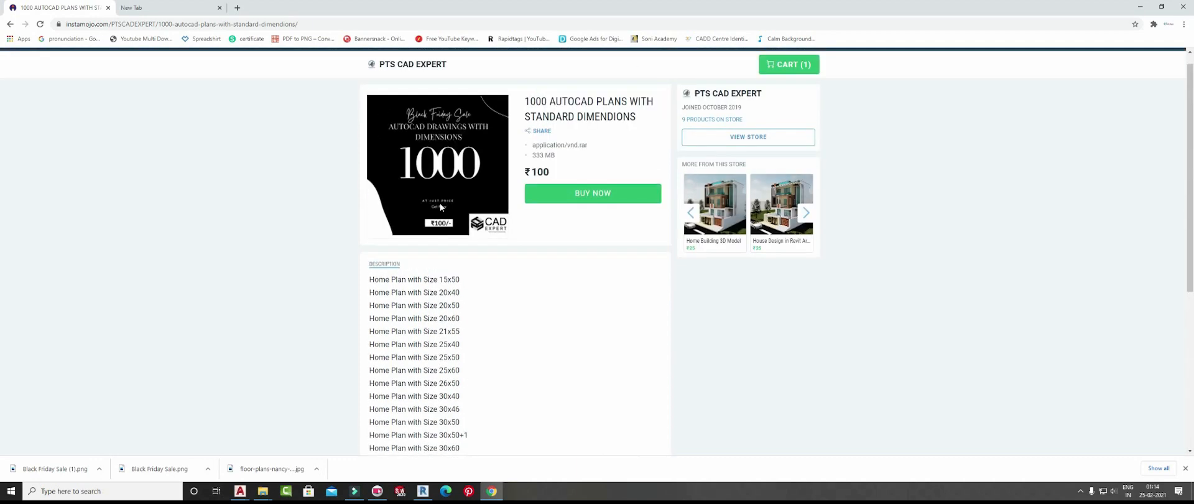
pyautogui.click(545, 198)
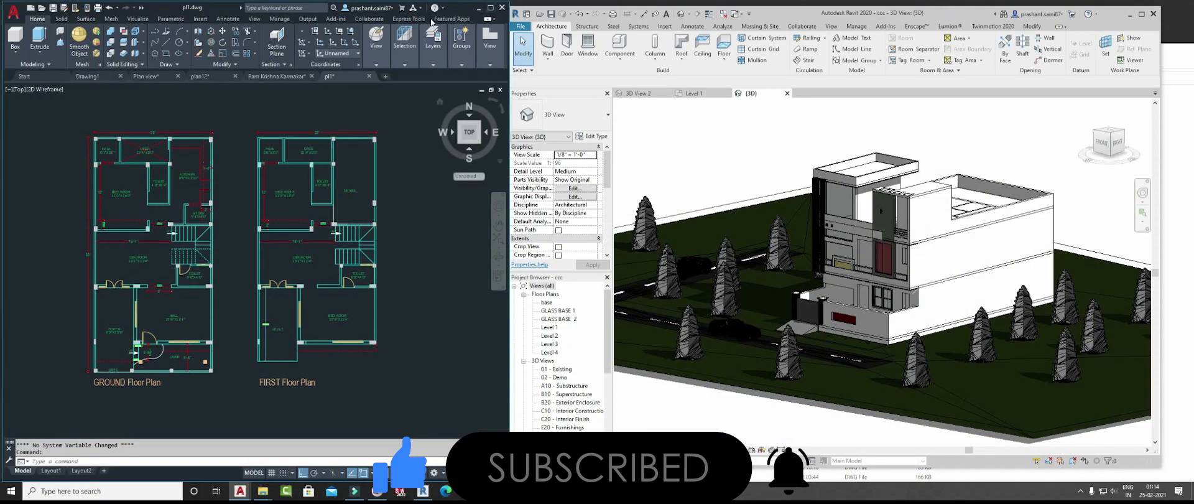
pyautogui.click(491, 7)
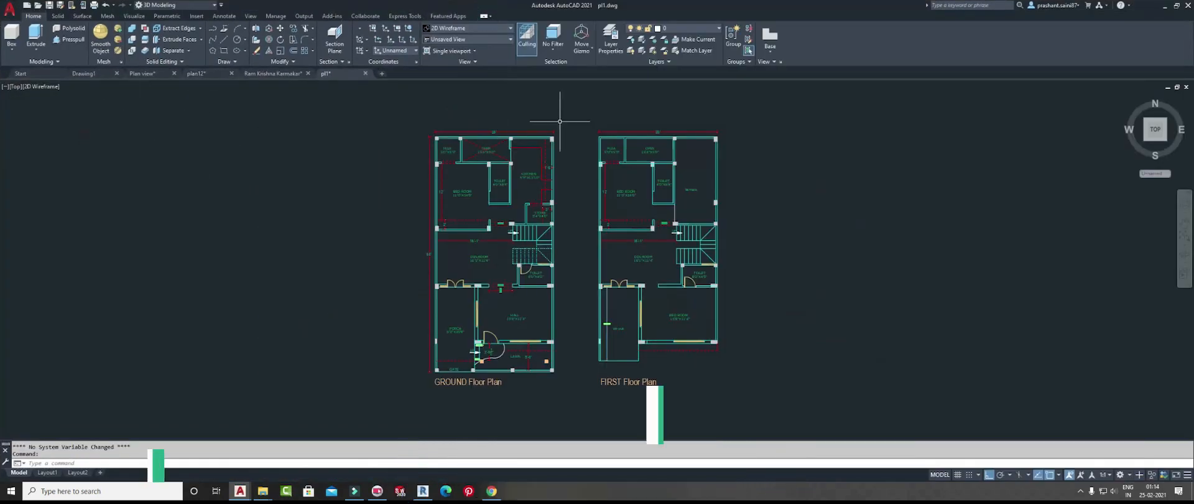
pyautogui.click(1177, 5)
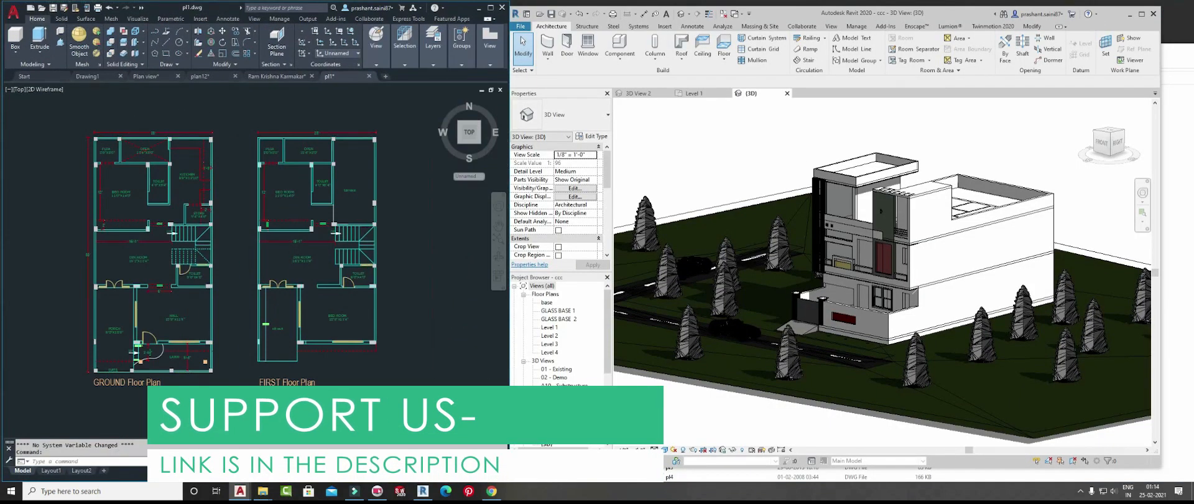
# - Switch to File Explorer, look into the 20x60 folder inside "home plan with full size" and return to the folder list
pyautogui.click(262, 491)
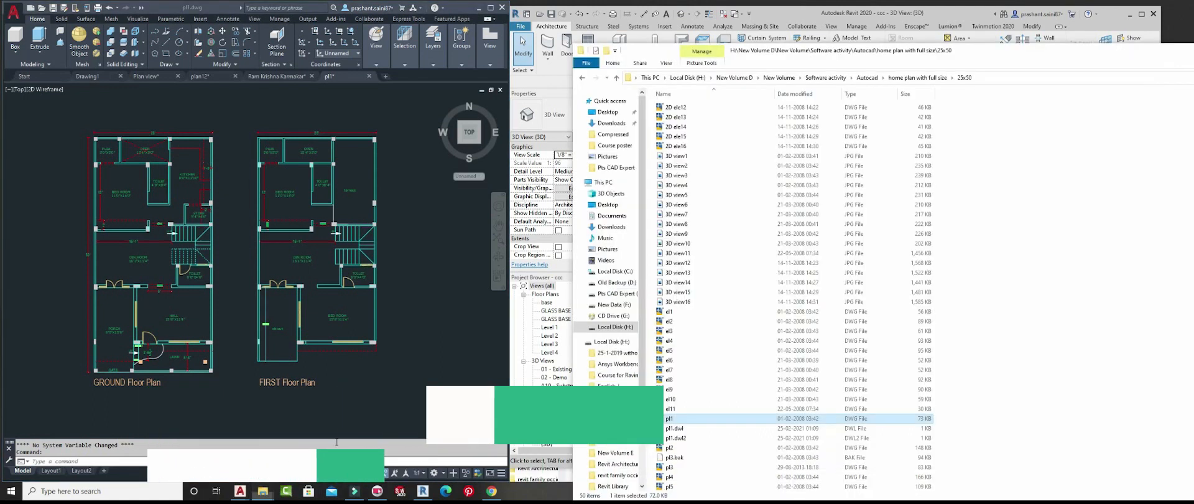
pyautogui.click(614, 76)
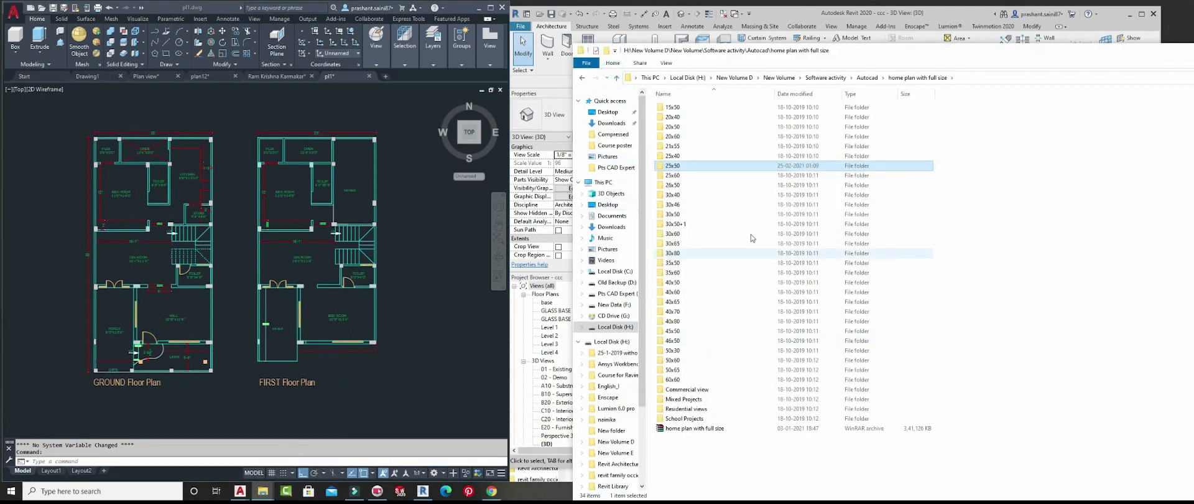
pyautogui.doubleClick(686, 136)
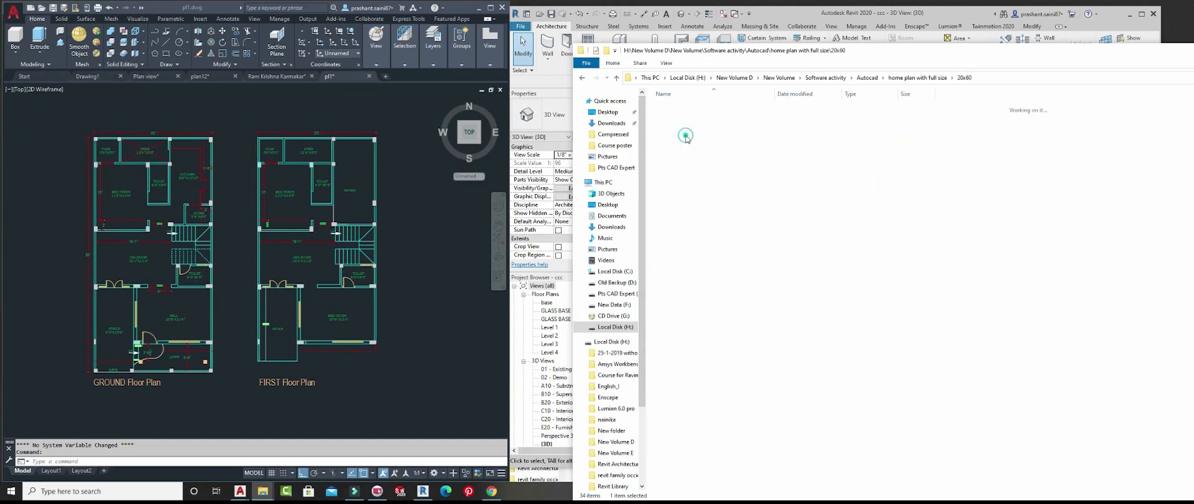
pyautogui.click(618, 79)
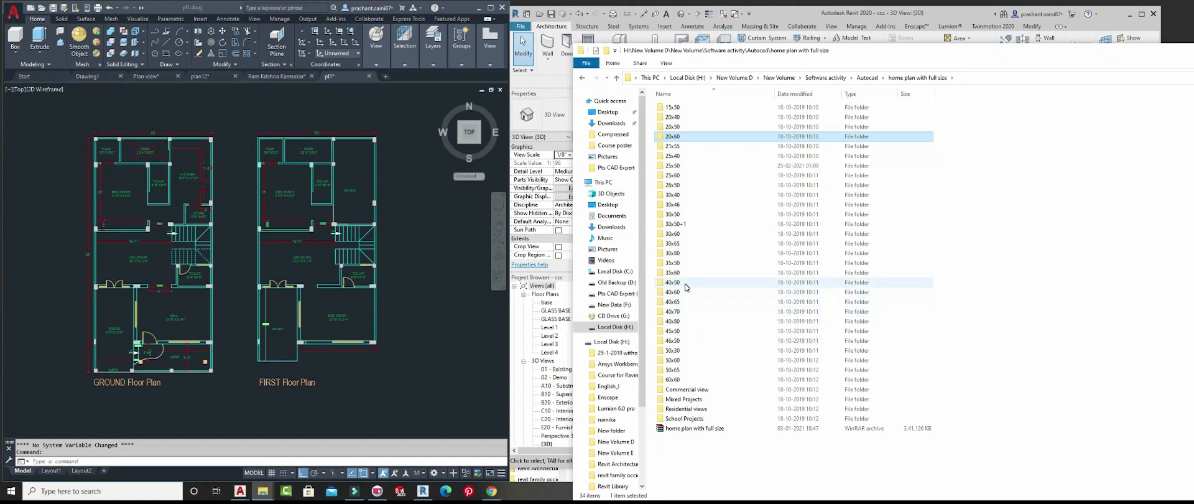
# - Open the 40x50 plan folder and look through its elevation, 3D view and plan files
pyautogui.doubleClick(687, 284)
pyautogui.scroll(5, 692, 391)
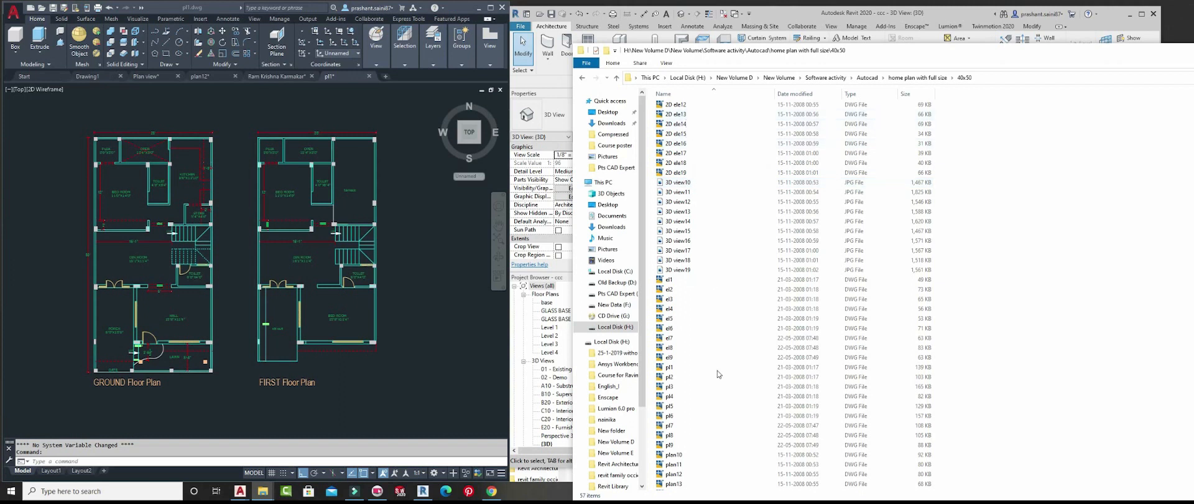
pyautogui.scroll(-5, 715, 373)
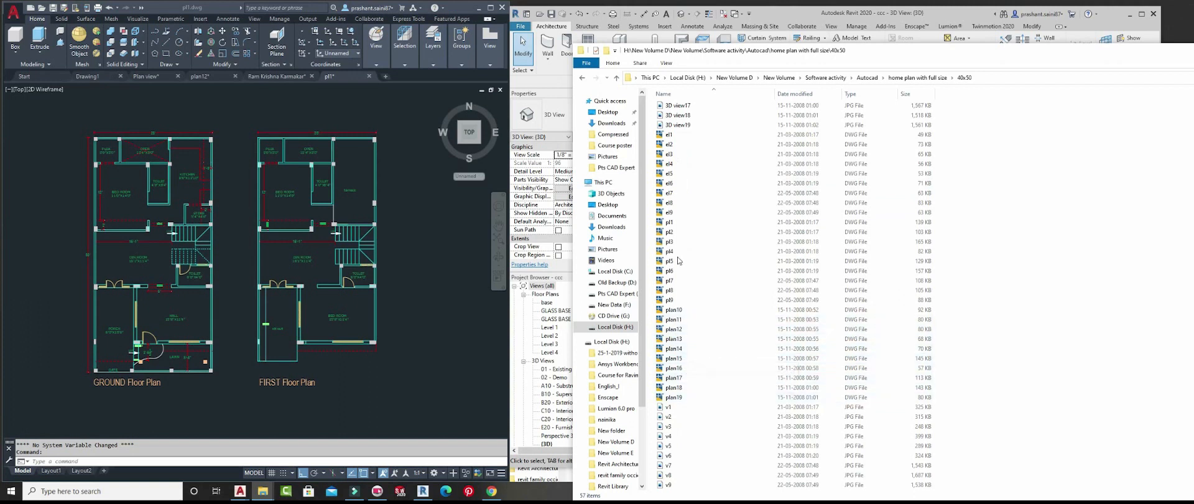
pyautogui.scroll(1, 691, 199)
pyautogui.scroll(4, 690, 199)
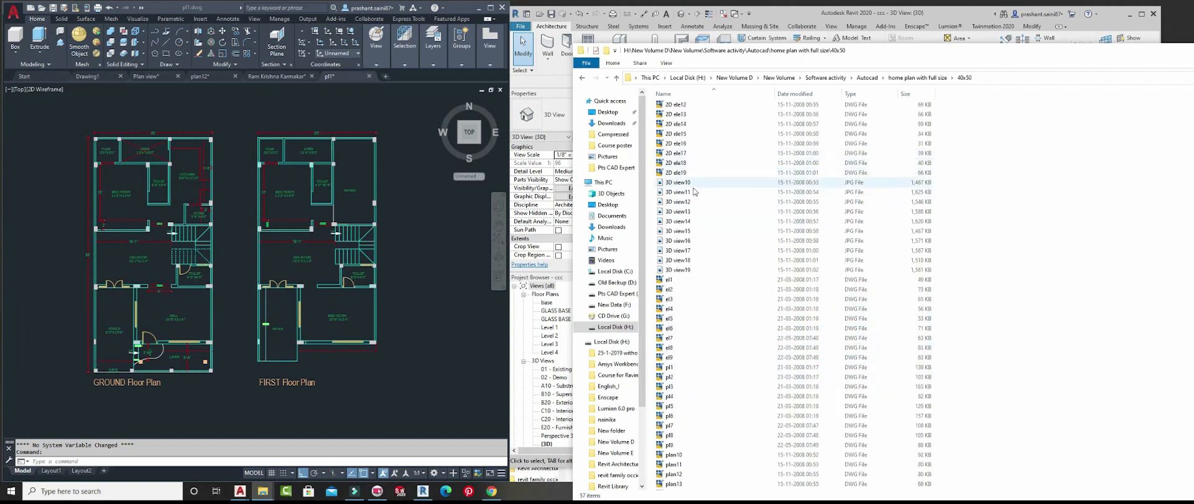
# - View the 3D view10 and 3D view11 images of the 40x50 house, closing each one after viewing
pyautogui.click(690, 183)
pyautogui.doubleClick(691, 183)
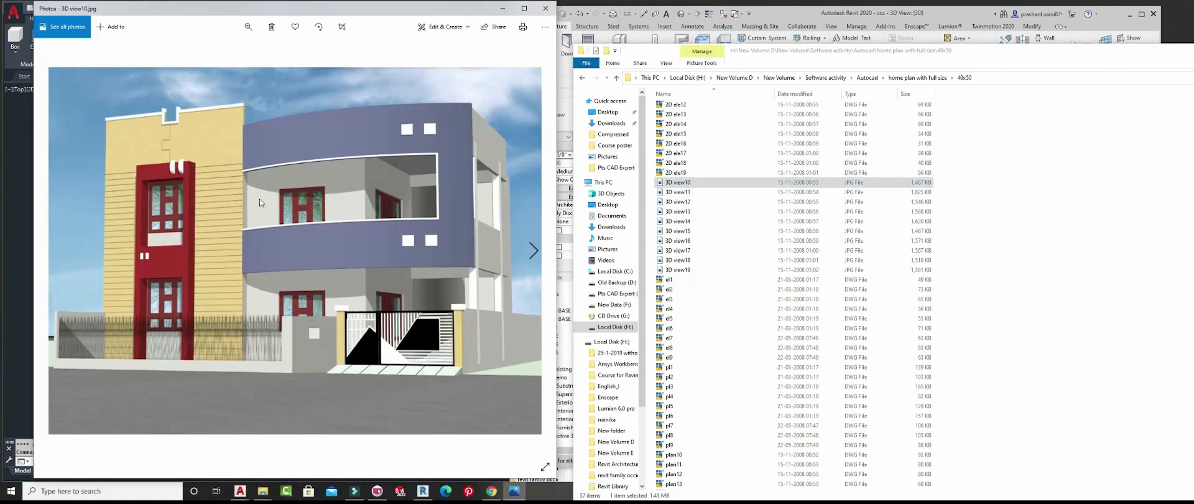
pyautogui.click(546, 8)
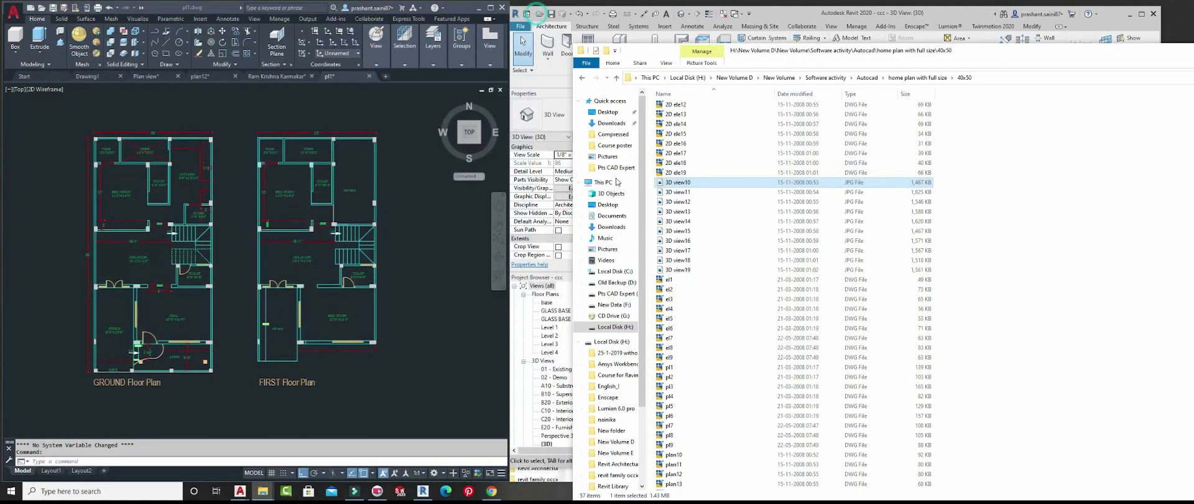
pyautogui.doubleClick(691, 192)
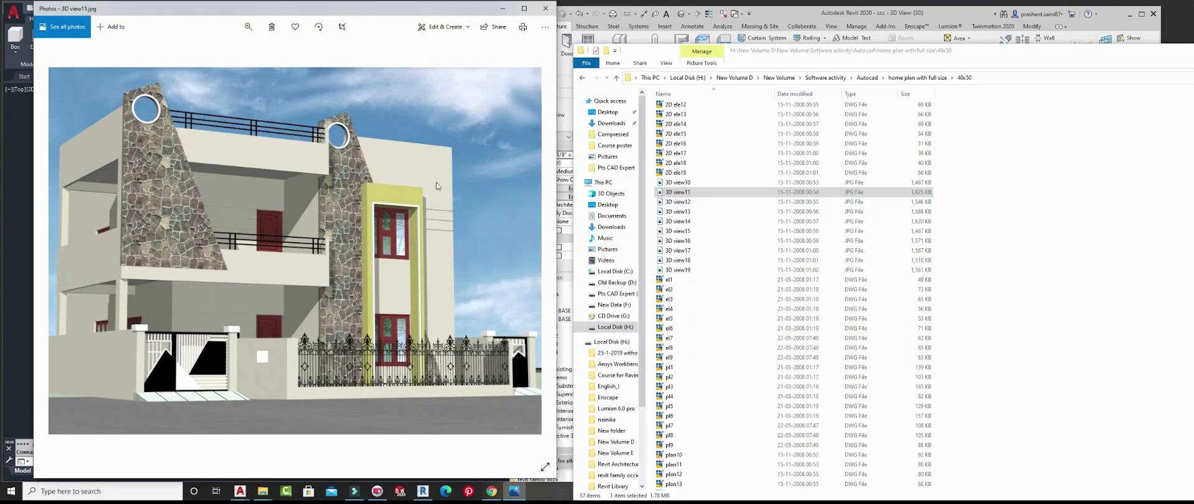
pyautogui.click(545, 8)
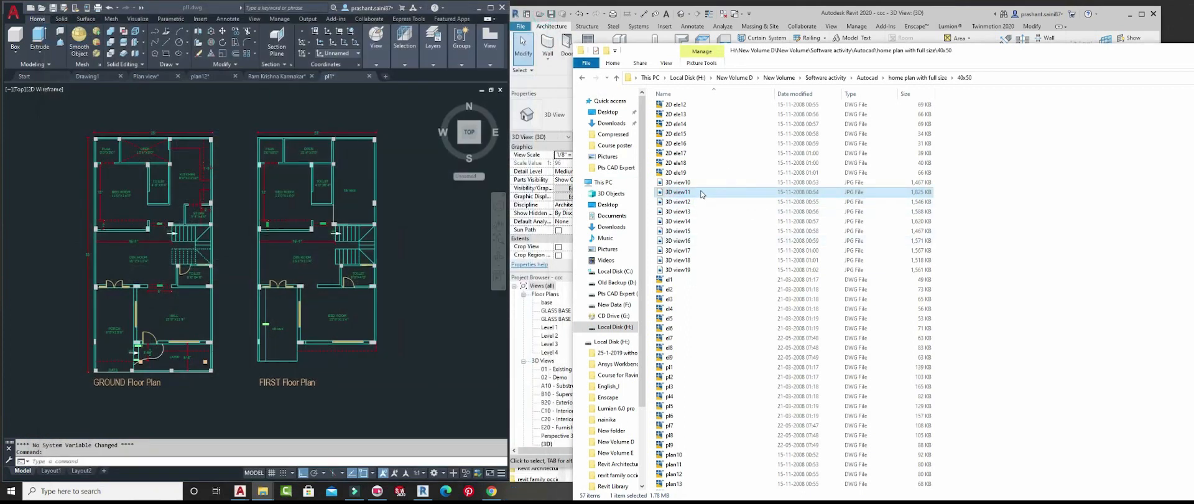
# - Open the 2D ele11 elevation and plan11 drawings from the 40x50 folder in AutoCAD and examine plan11's room layout up close
pyautogui.scroll(1, 699, 146)
pyautogui.doubleClick(678, 117)
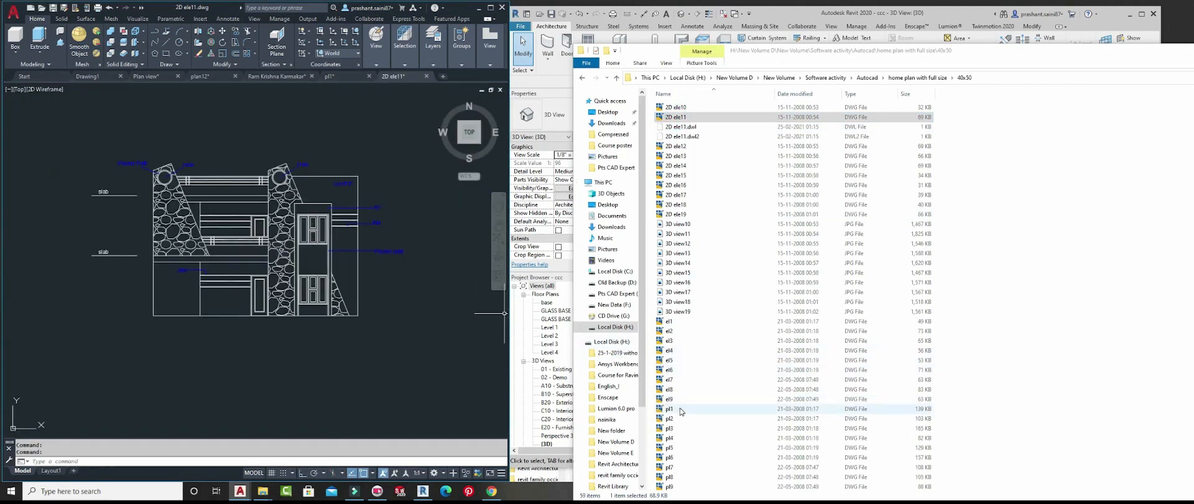
pyautogui.scroll(-3, 689, 400)
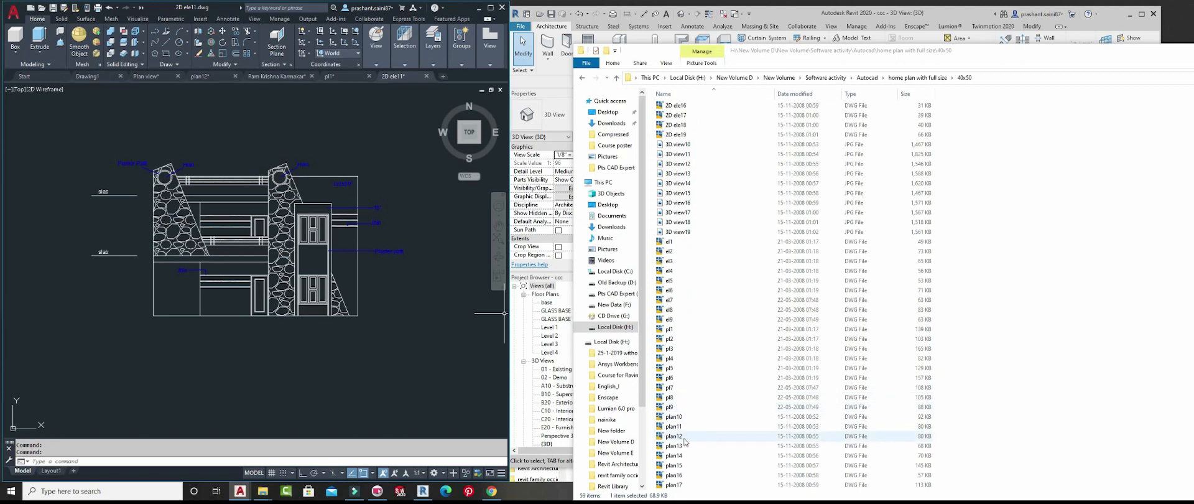
pyautogui.scroll(-4, 684, 429)
pyautogui.doubleClick(674, 319)
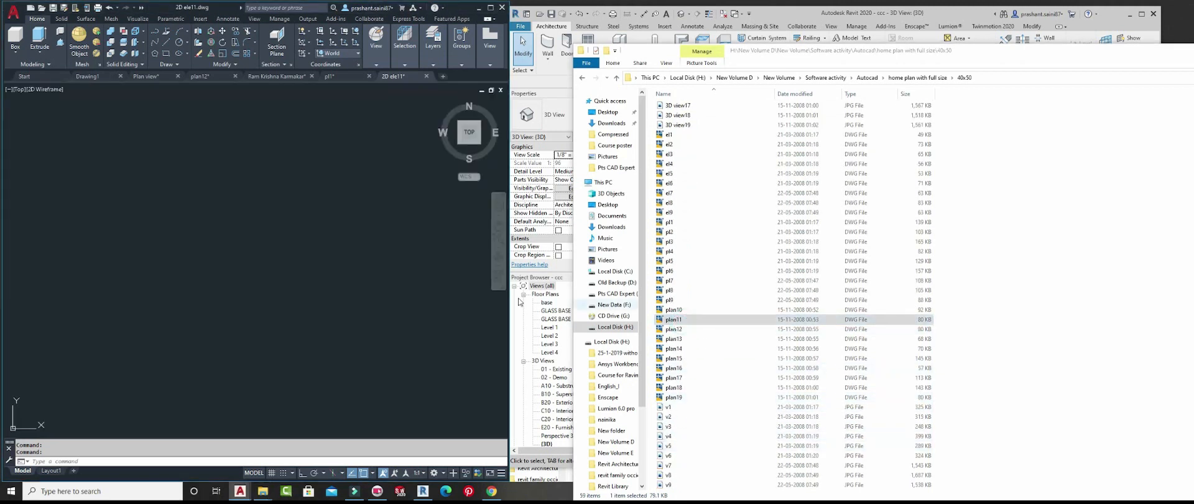
pyautogui.scroll(2, 329, 301)
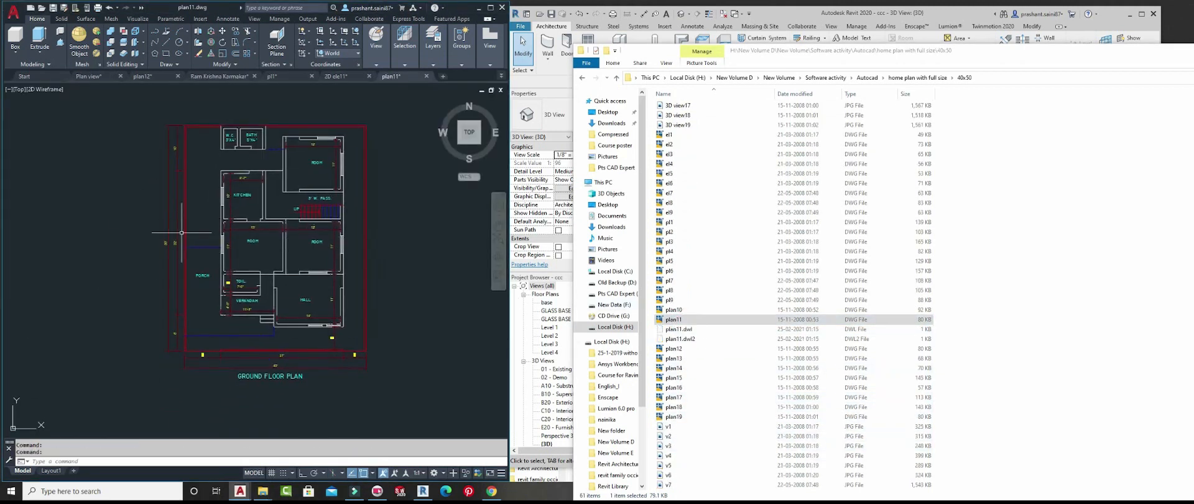
pyautogui.scroll(3, 292, 244)
pyautogui.moveTo(246, 246); pyautogui.dragTo(221, 271, button='middle')
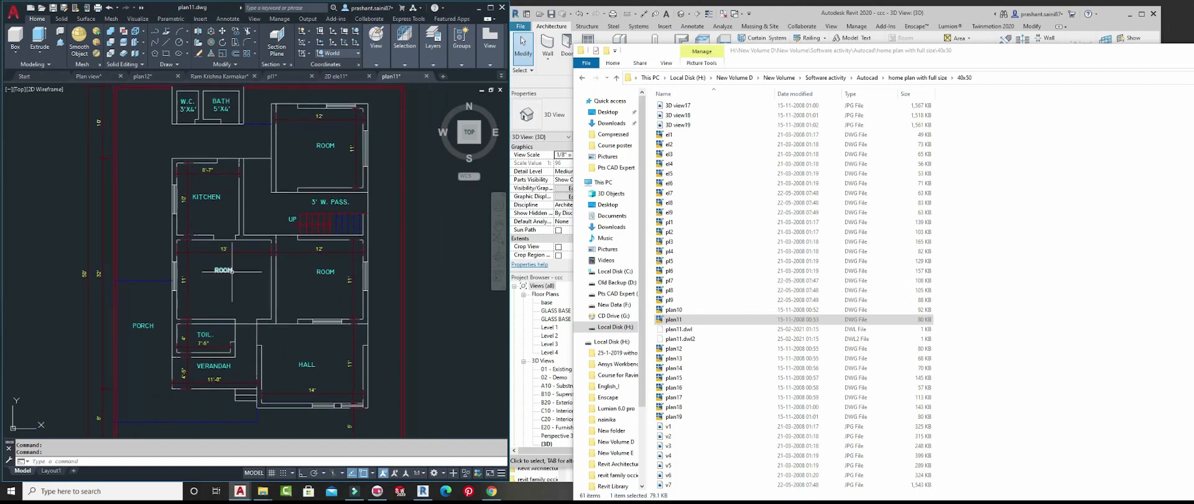
# - Look into the 25x40 folder of the home plan collection and return to the folder list
pyautogui.click(616, 78)
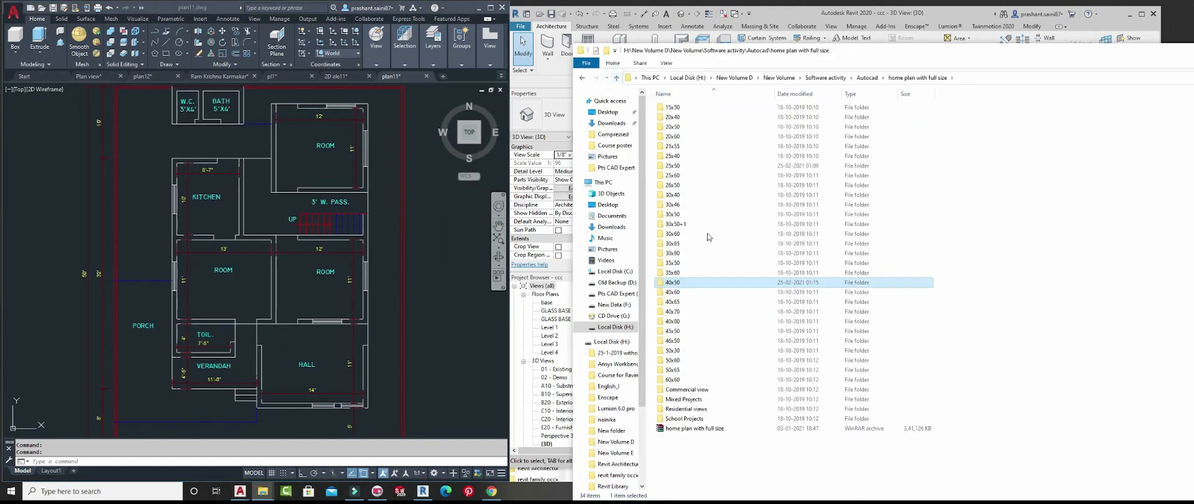
pyautogui.doubleClick(676, 156)
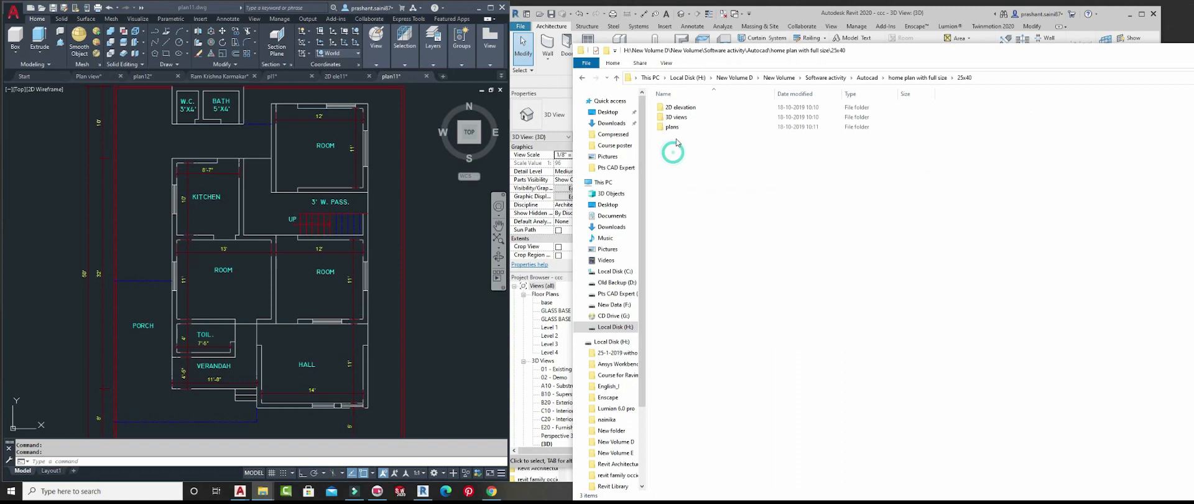
pyautogui.click(617, 78)
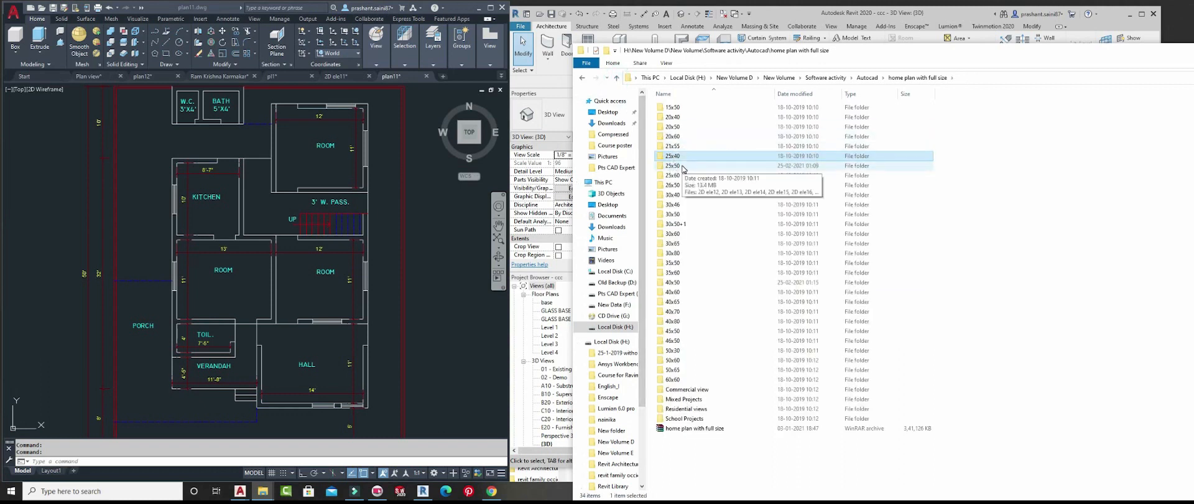
# - Open the 25x50 plan folder and view its 3D view1 image
pyautogui.doubleClick(682, 166)
pyautogui.click(677, 157)
pyautogui.doubleClick(677, 157)
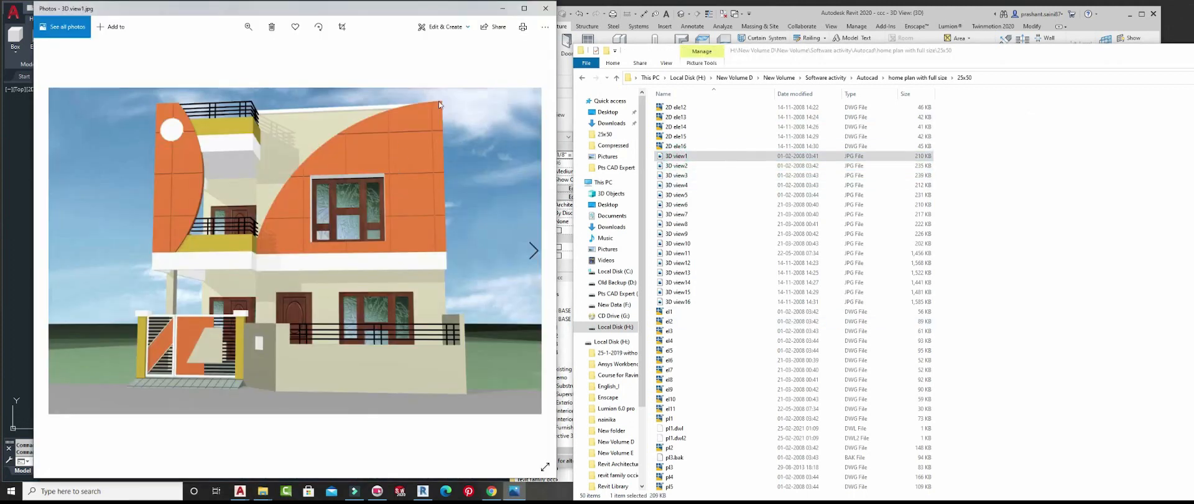
# - Close the 3D view1 image, look into the 25x60 plan folder and return to the folder list
pyautogui.click(546, 8)
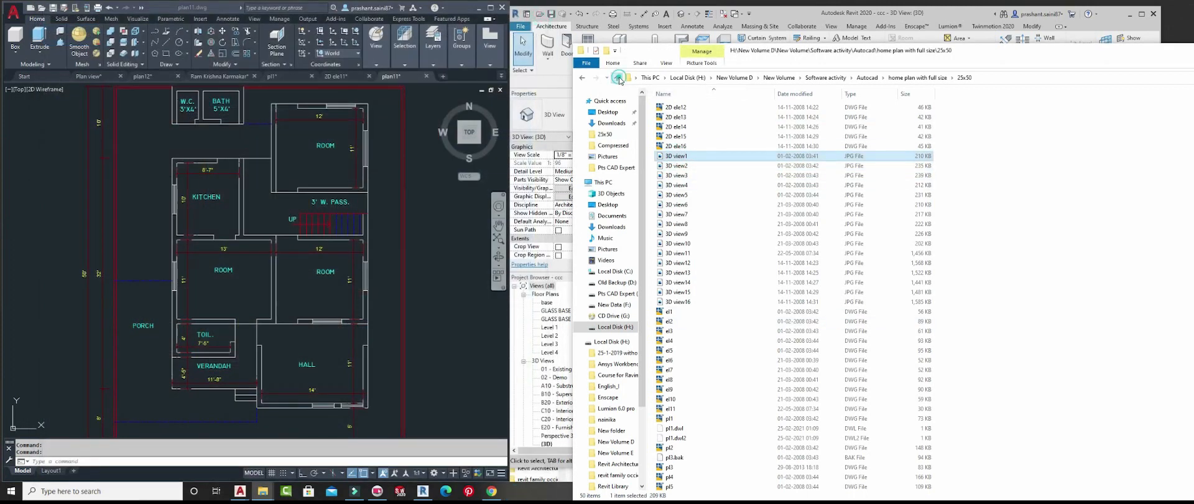
pyautogui.click(619, 78)
pyautogui.doubleClick(673, 168)
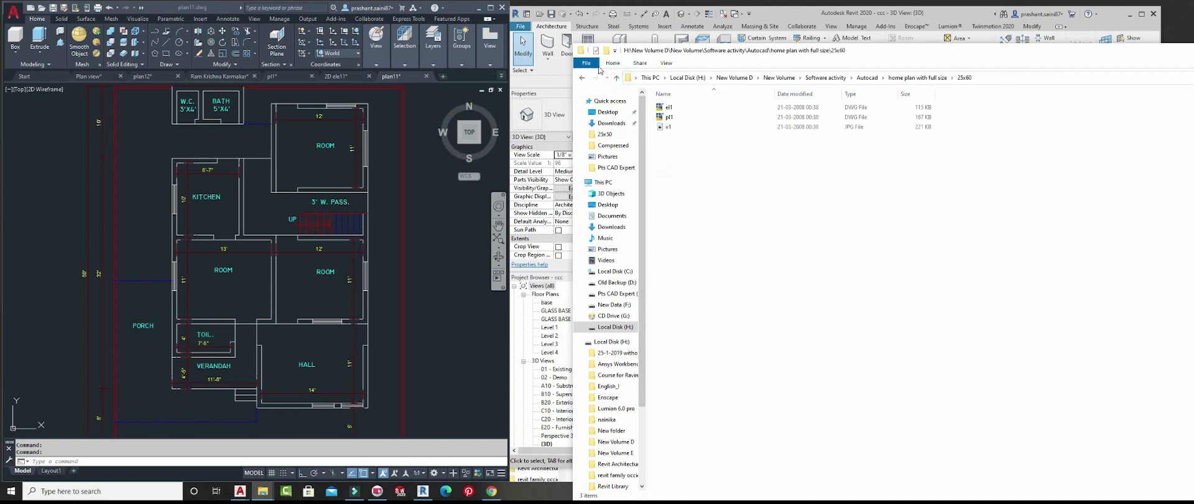
pyautogui.click(616, 78)
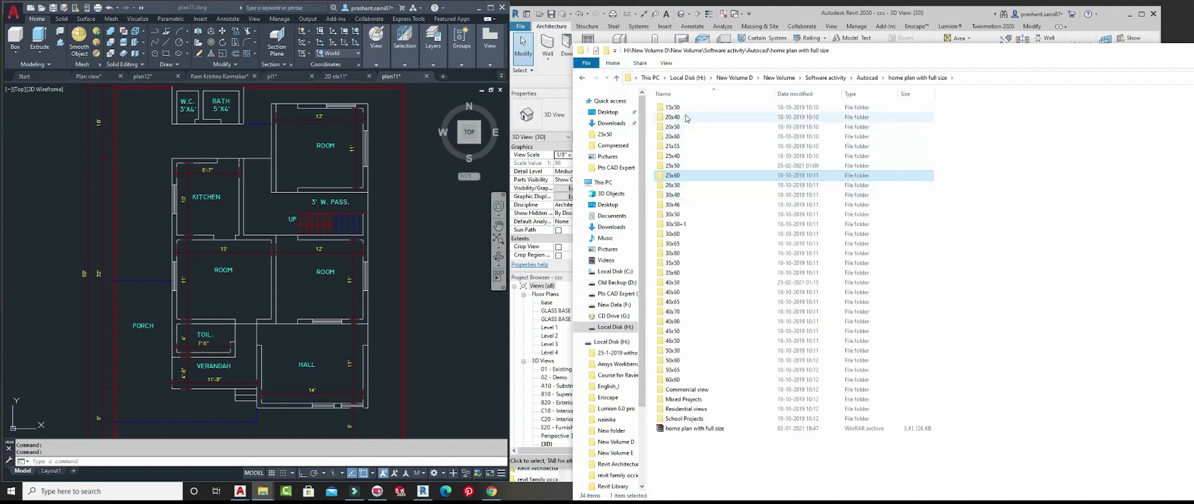
# - Look through the plans subfolder of the 25x40 folder and return to the list of plan sizes
pyautogui.doubleClick(675, 157)
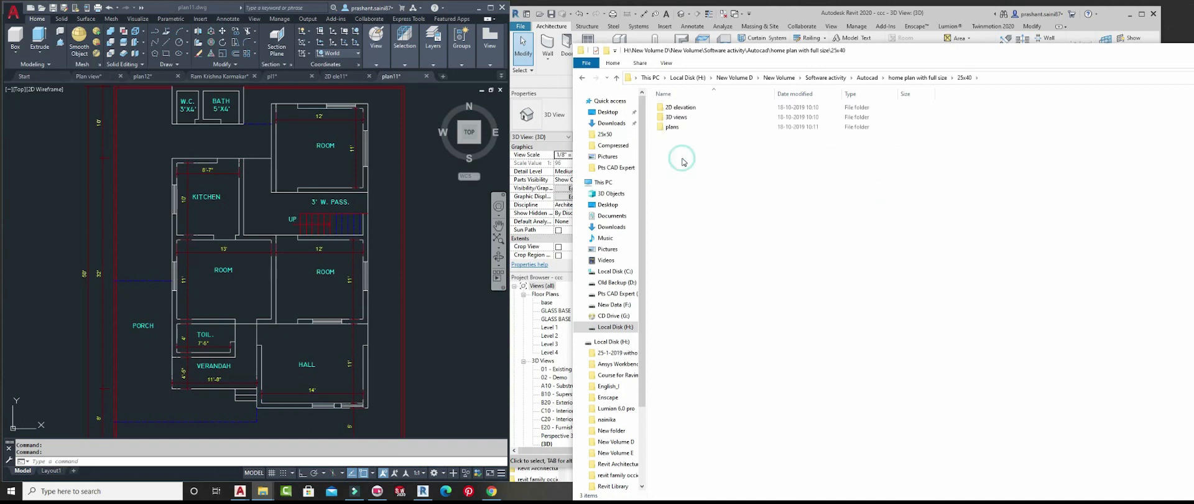
pyautogui.doubleClick(672, 127)
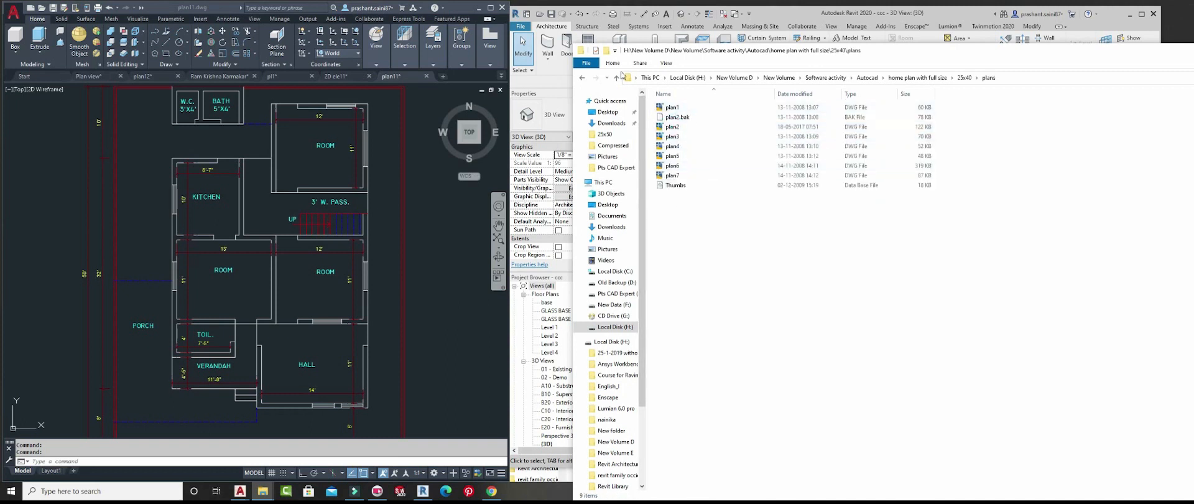
pyautogui.click(618, 79)
pyautogui.click(618, 79)
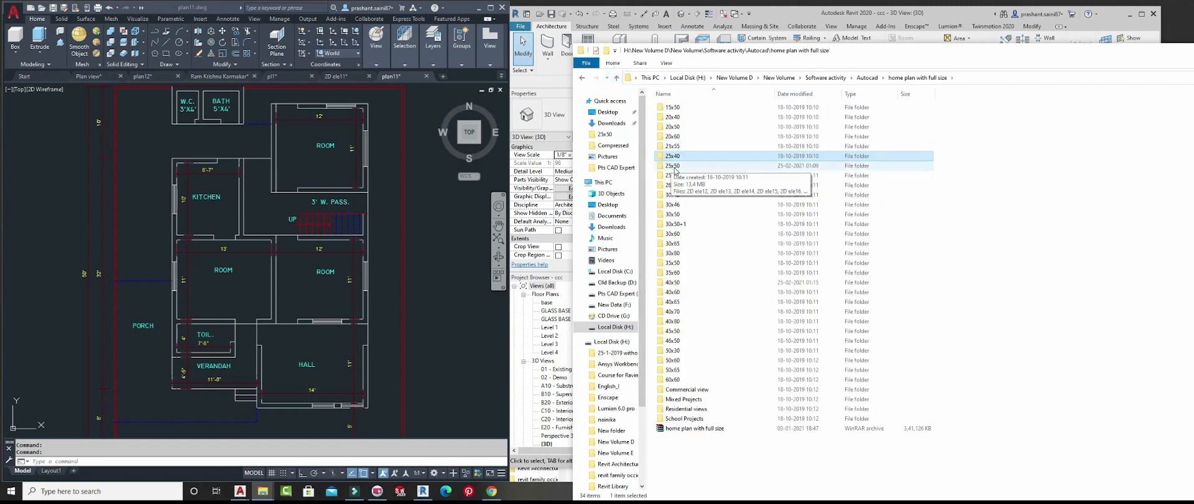
# - View the 3D view2 image in the 25x50 folder, close it and return to the folder list
pyautogui.doubleClick(676, 165)
pyautogui.doubleClick(677, 165)
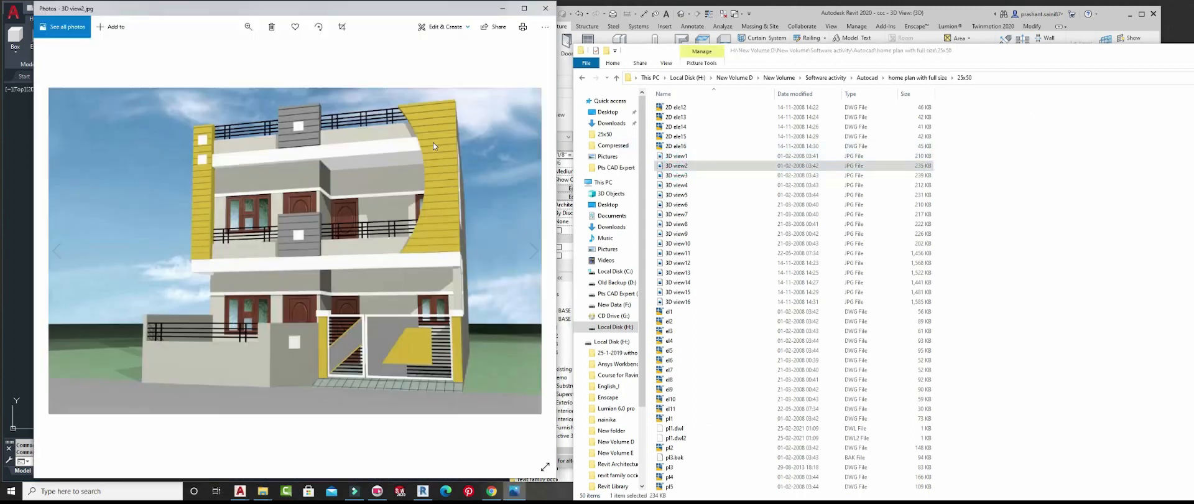
pyautogui.click(546, 8)
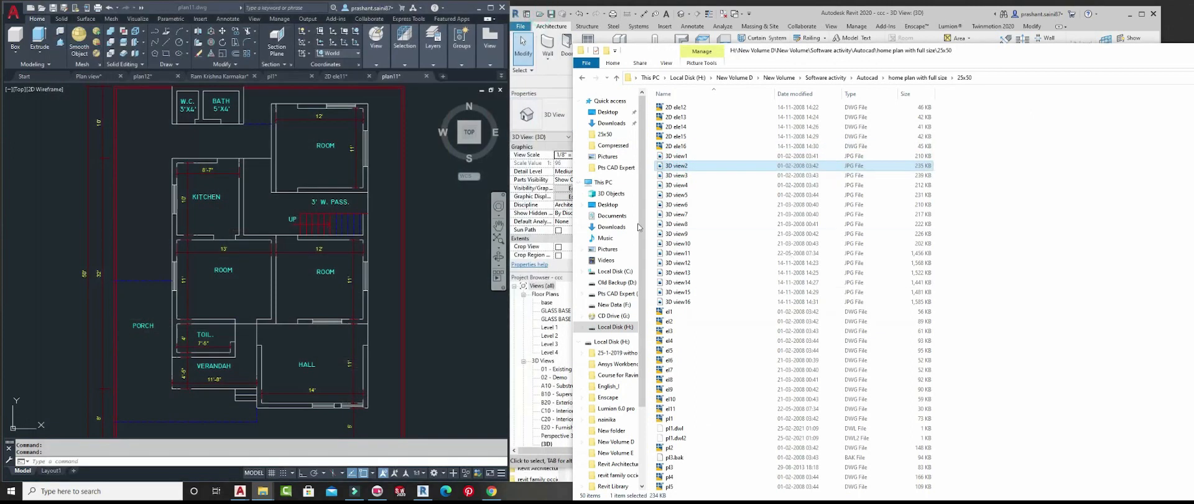
pyautogui.click(617, 77)
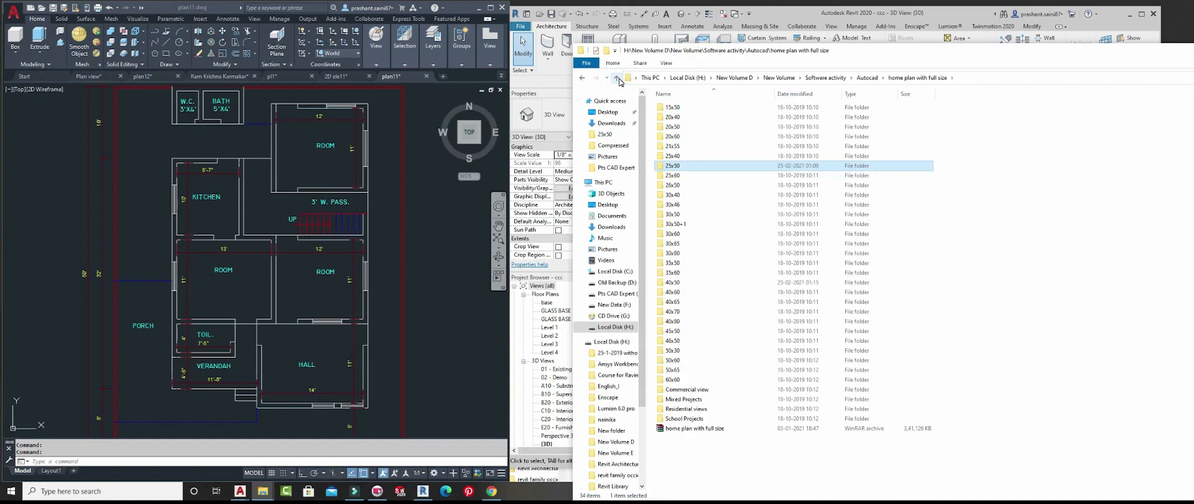
# - Go up to the Autocad folder and close its File Explorer window
pyautogui.click(617, 78)
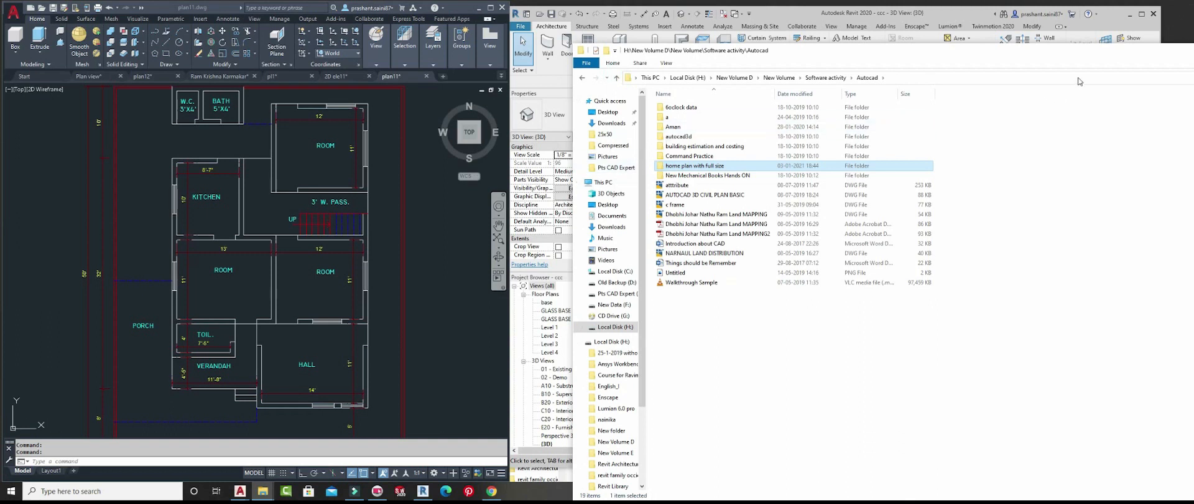
pyautogui.moveTo(1161, 49); pyautogui.dragTo(961, 86)
pyautogui.moveTo(1108, 91); pyautogui.dragTo(964, 100)
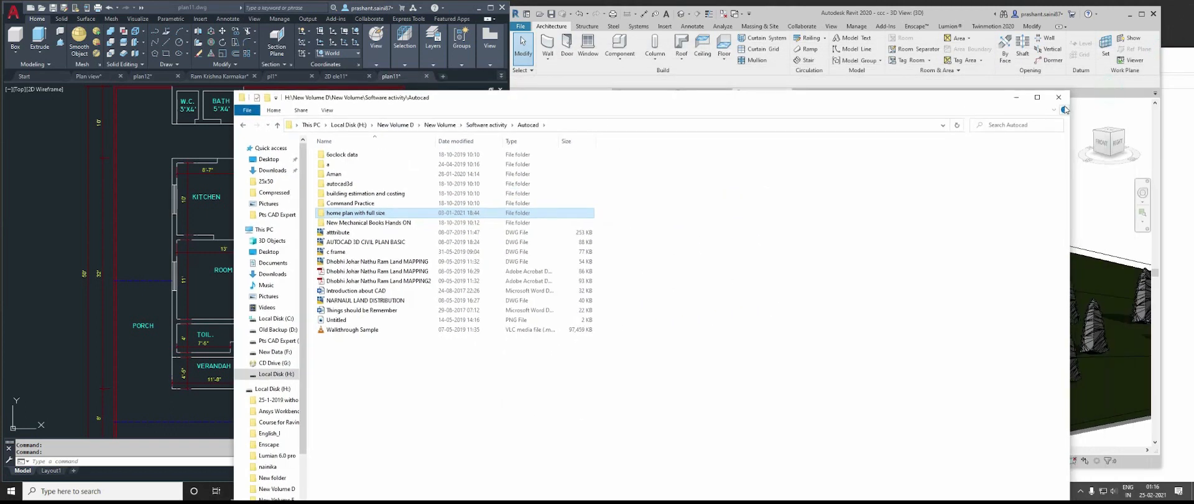
pyautogui.click(1059, 98)
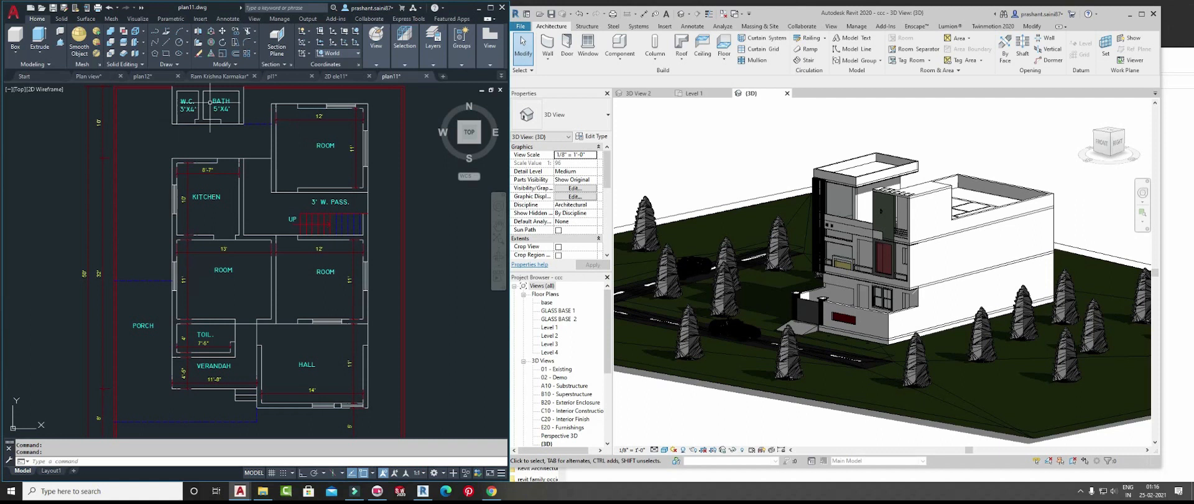
# - Close the plan11 and 2D ele11 drawings in AutoCAD without saving changes
pyautogui.click(426, 76)
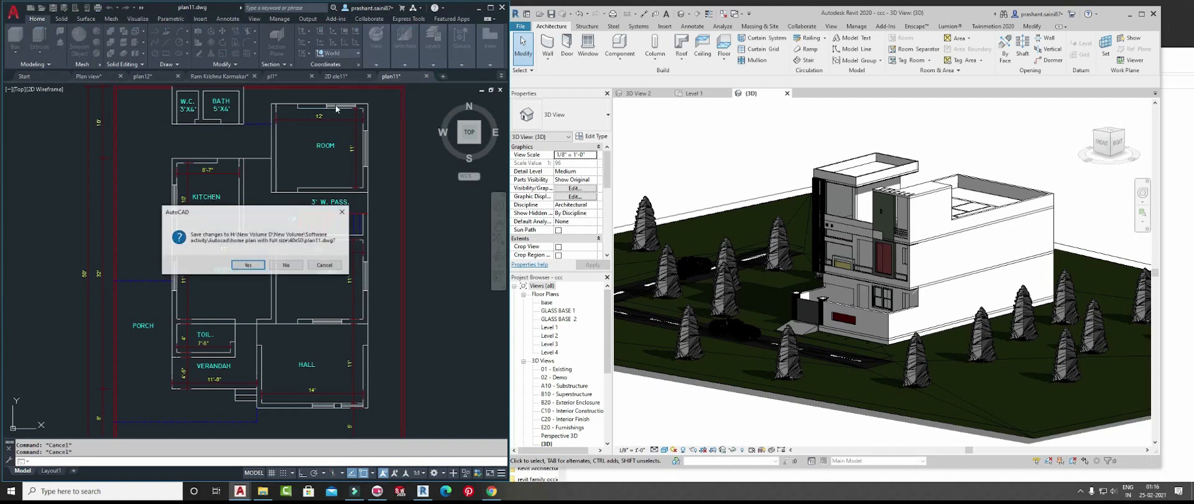
pyautogui.click(280, 268)
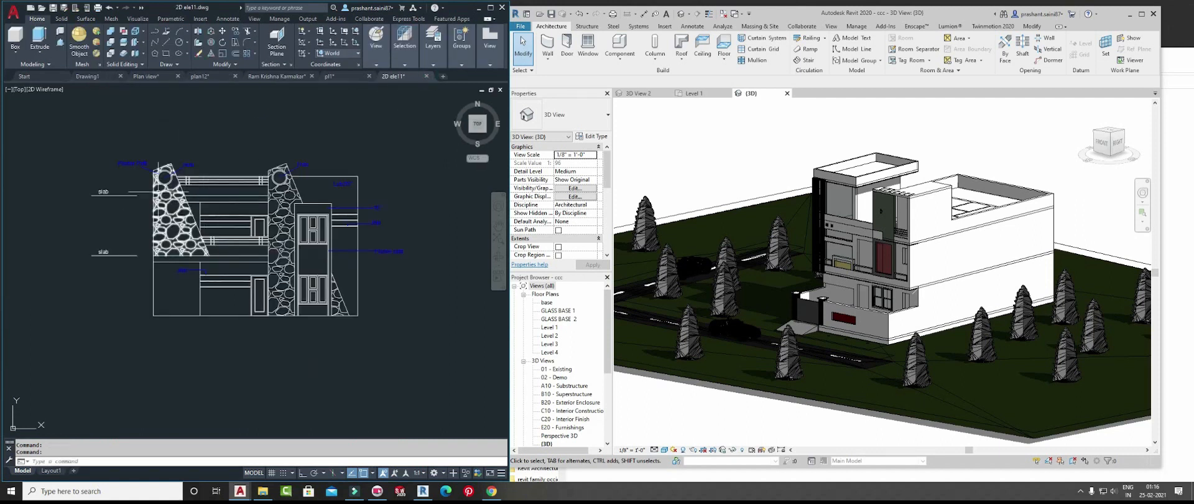
pyautogui.click(426, 76)
pyautogui.click(283, 266)
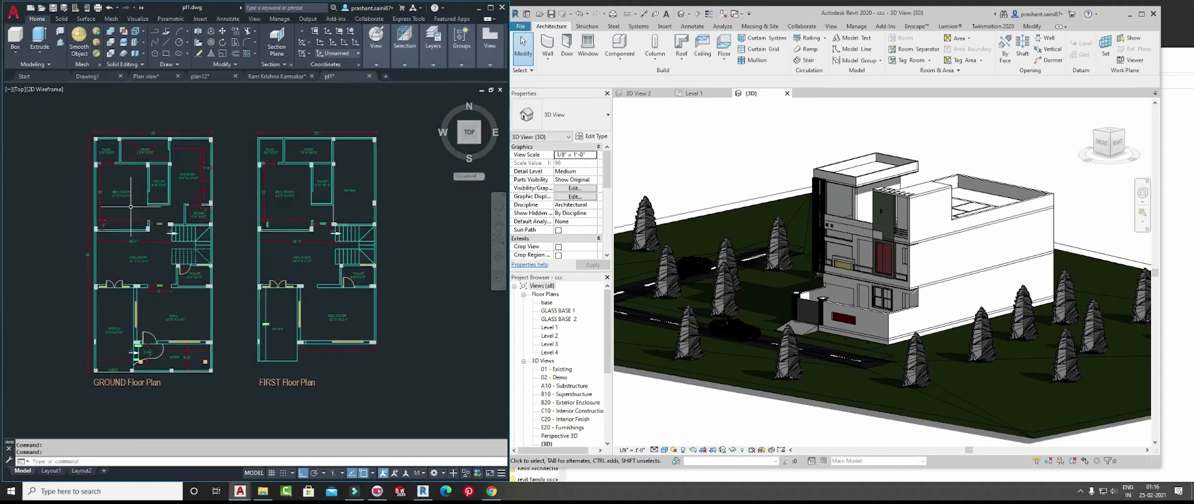
# - Minimize the Revit window and the remaining File Explorer window showing Local Disk (H:)
pyautogui.moveTo(267, 258); pyautogui.dragTo(271, 241, button='middle')
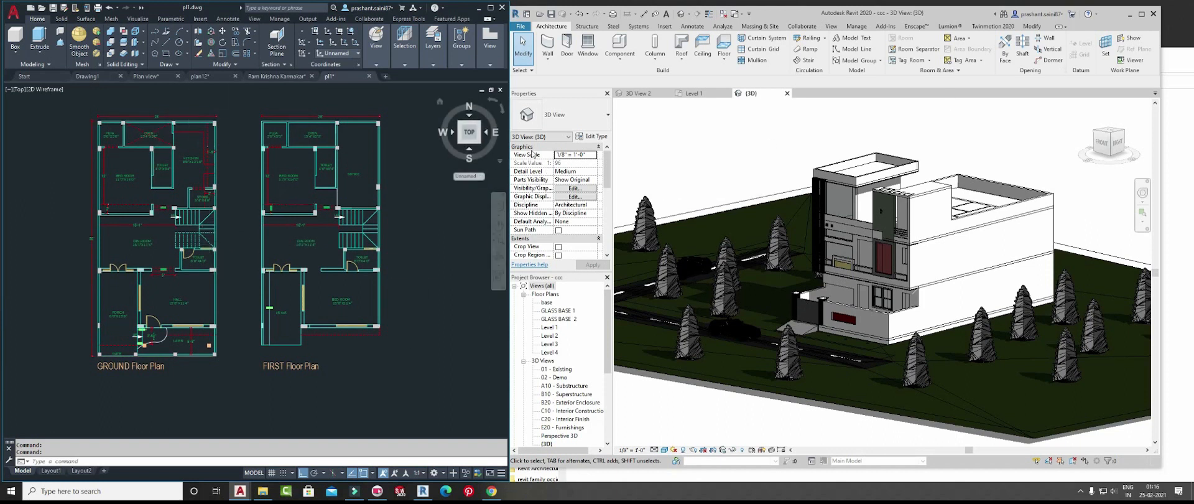
pyautogui.click(1130, 15)
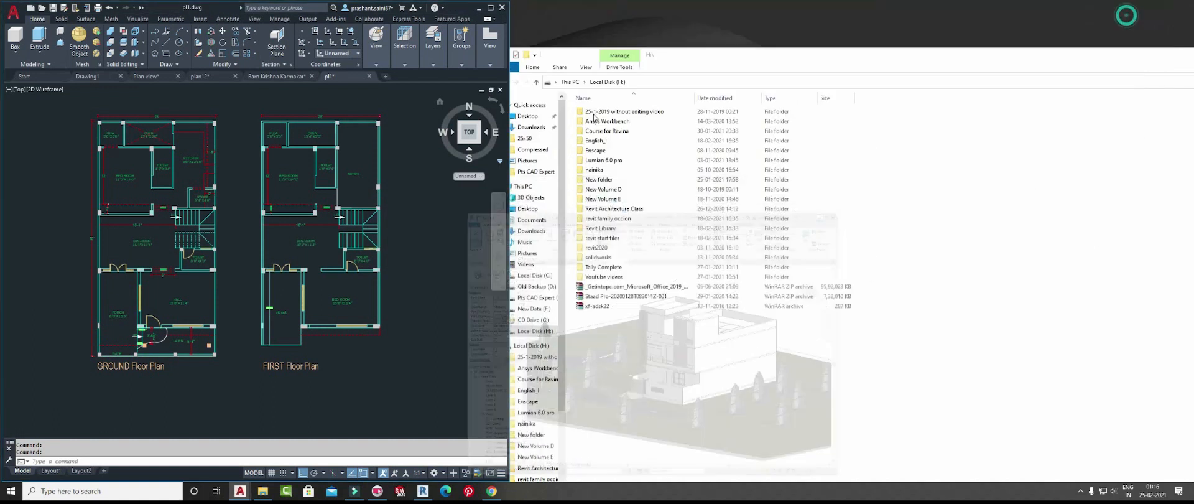
pyautogui.moveTo(1146, 58); pyautogui.dragTo(954, 51)
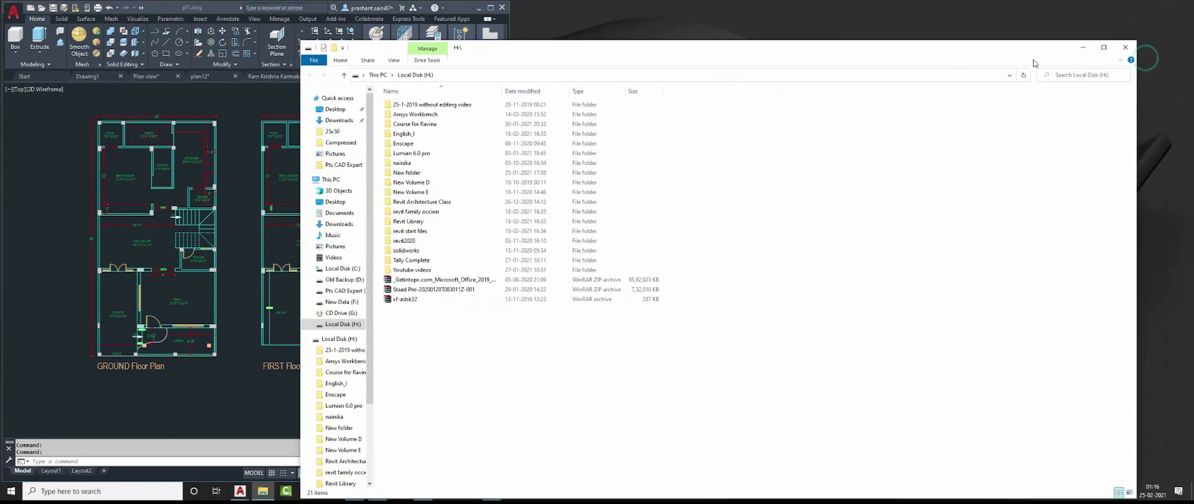
pyautogui.click(1083, 49)
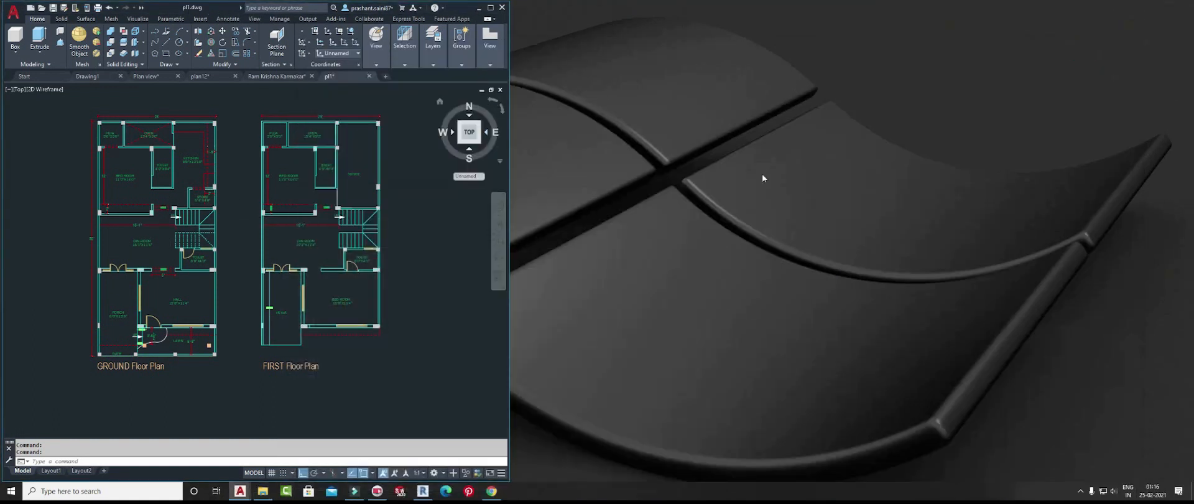
# - Maximize the window with the pl1 drawing and switch the workspace to Drafting & Annotation
pyautogui.click(490, 7)
pyautogui.moveTo(620, 209); pyautogui.dragTo(578, 229, button='middle')
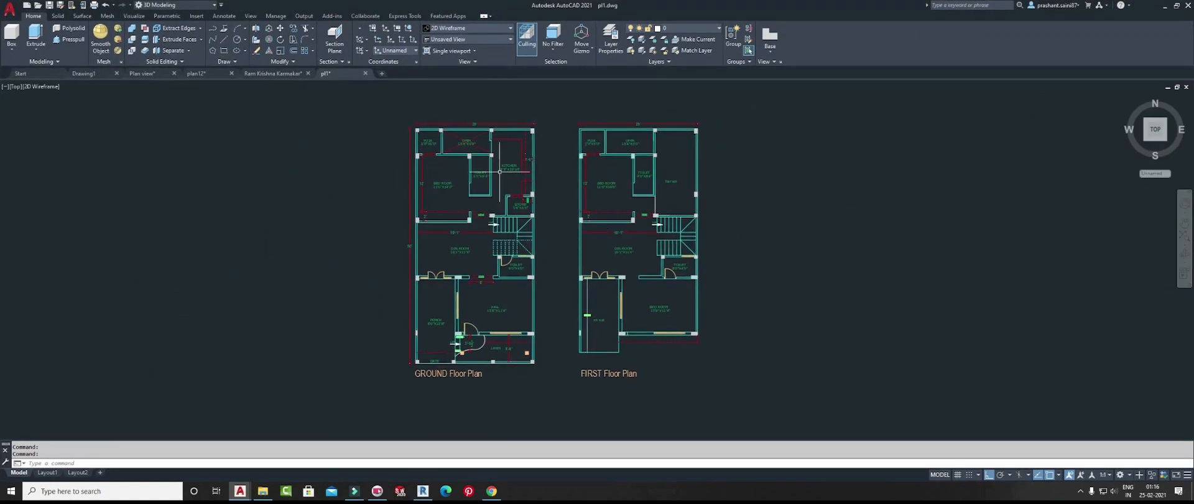
pyautogui.moveTo(499, 171); pyautogui.dragTo(479, 165, button='middle')
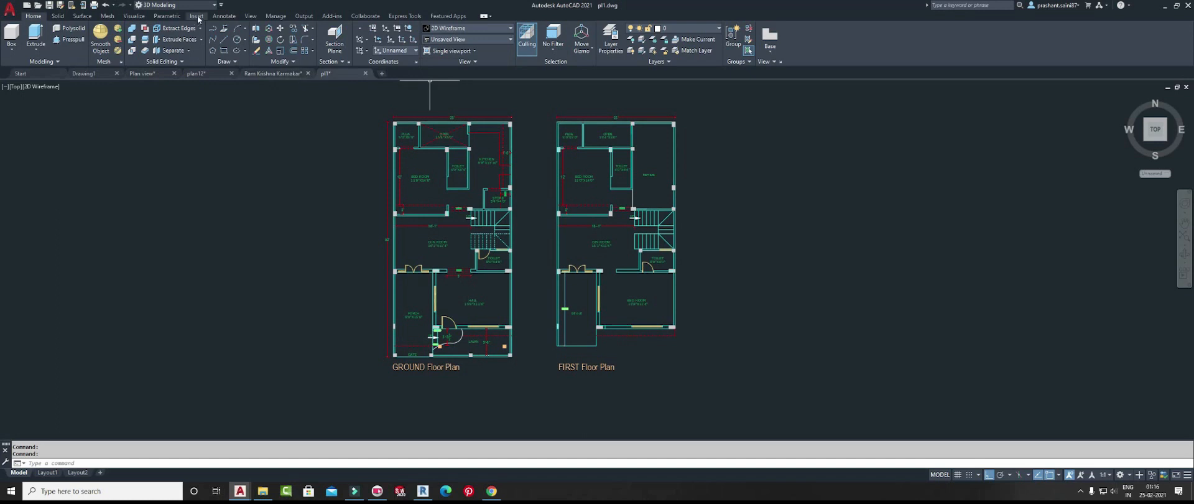
pyautogui.click(186, 6)
pyautogui.click(161, 16)
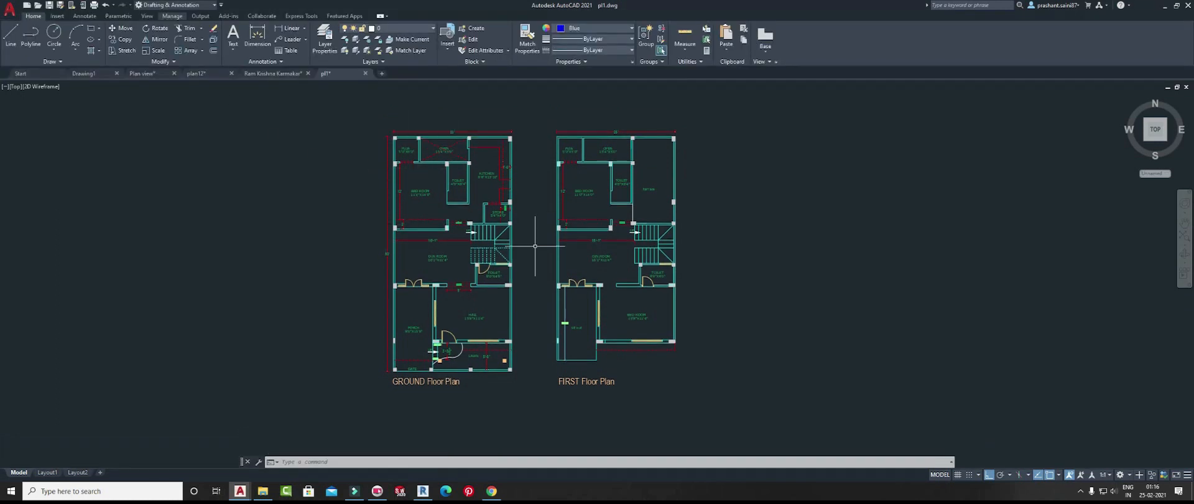
# - Copy the whole ground floor plan with its title from the pl1 drawing to the clipboard
pyautogui.moveTo(535, 246); pyautogui.dragTo(473, 236, button='middle')
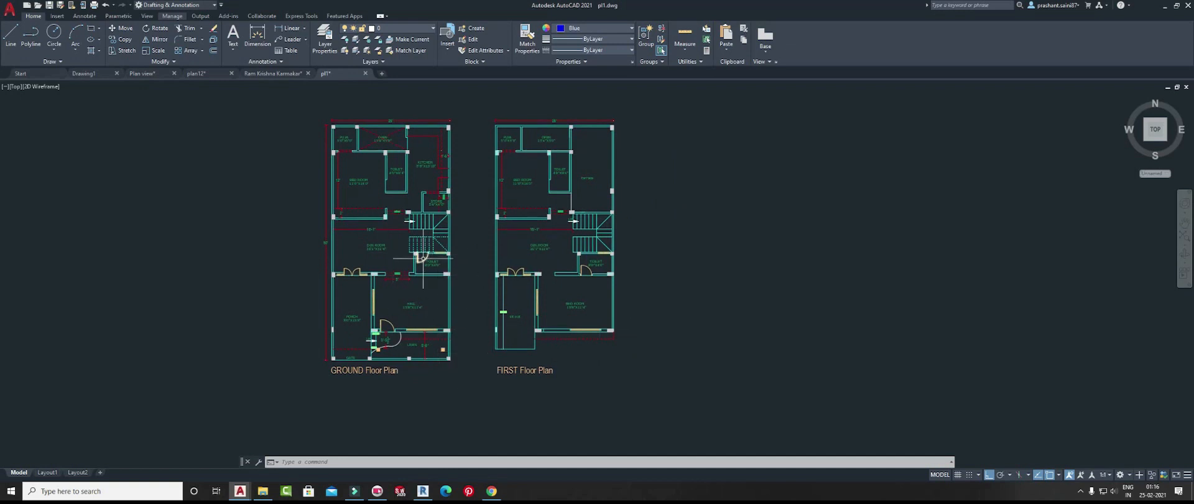
pyautogui.moveTo(506, 286); pyautogui.dragTo(510, 316, button='middle')
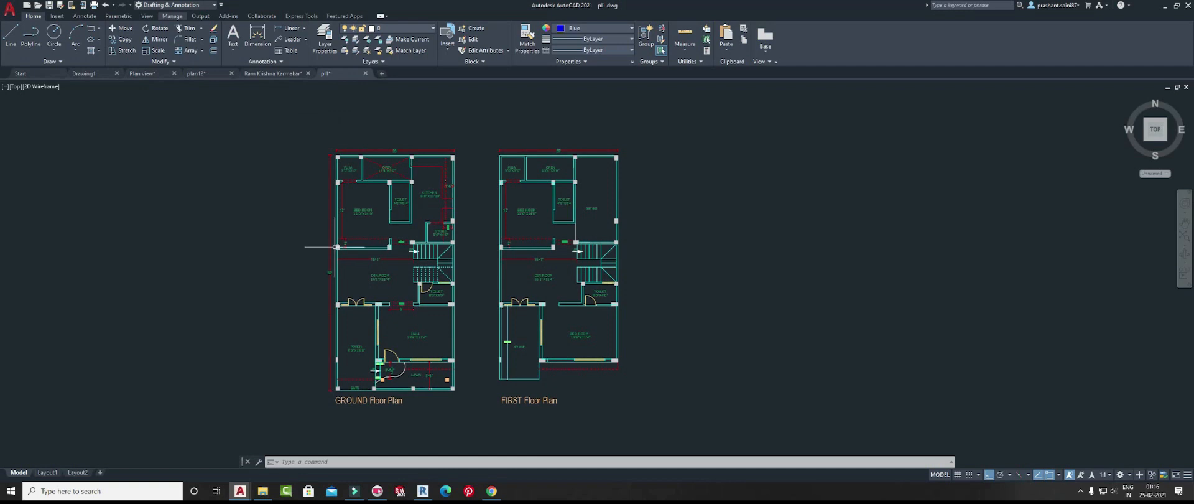
pyautogui.moveTo(383, 224); pyautogui.dragTo(386, 211, button='middle')
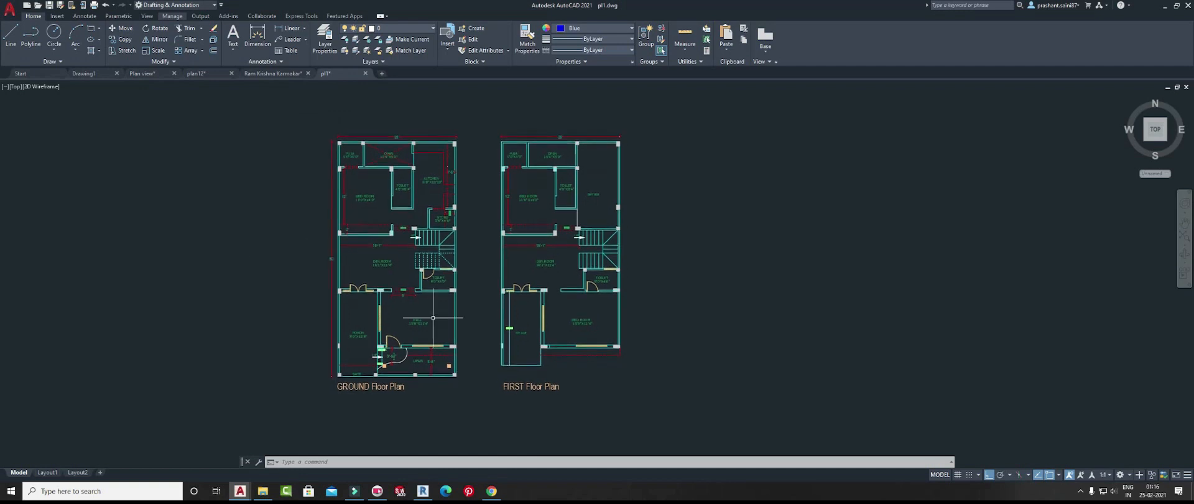
pyautogui.click(469, 400)
pyautogui.click(276, 127)
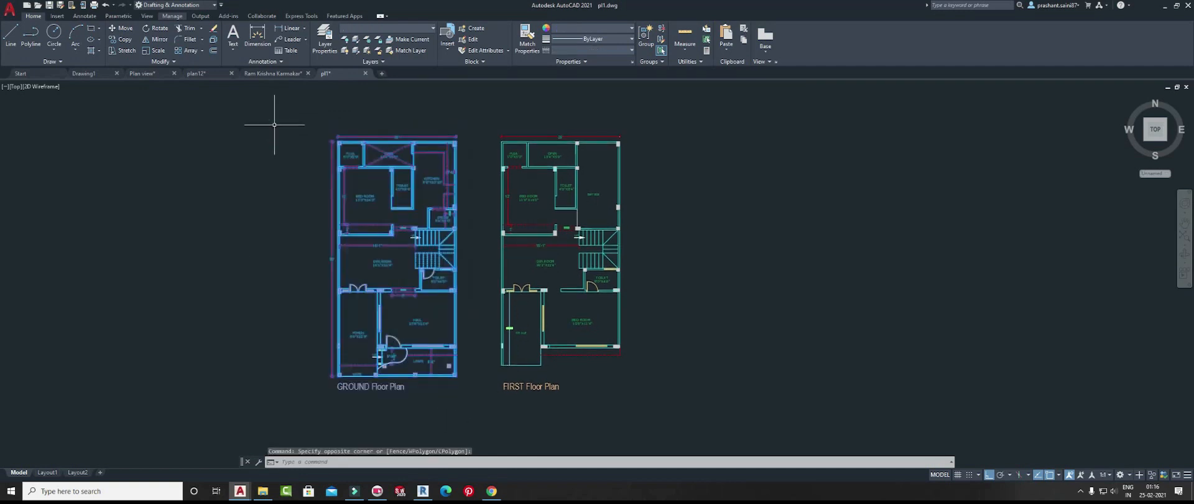
pyautogui.hotkey('ctrl', 'c')
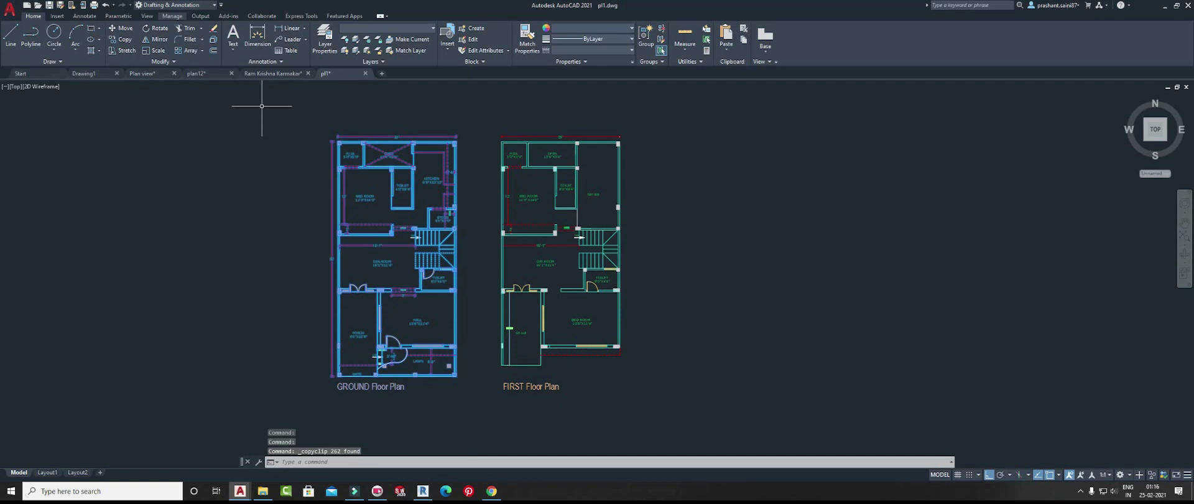
# - Start a new drawing and set it to the Top view with the 2D Wireframe visual style
pyautogui.click(381, 73)
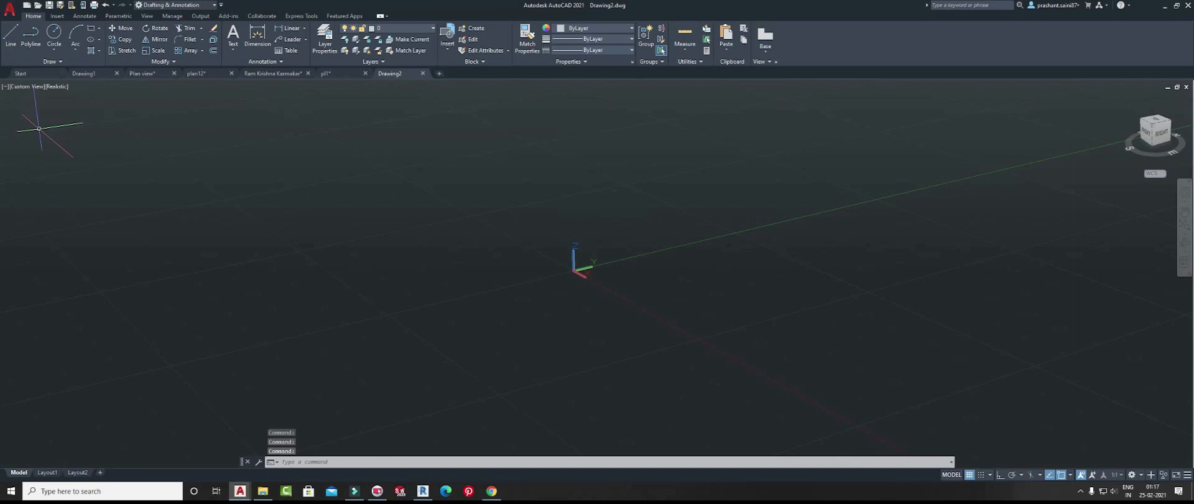
pyautogui.click(30, 84)
pyautogui.click(50, 110)
pyautogui.click(35, 86)
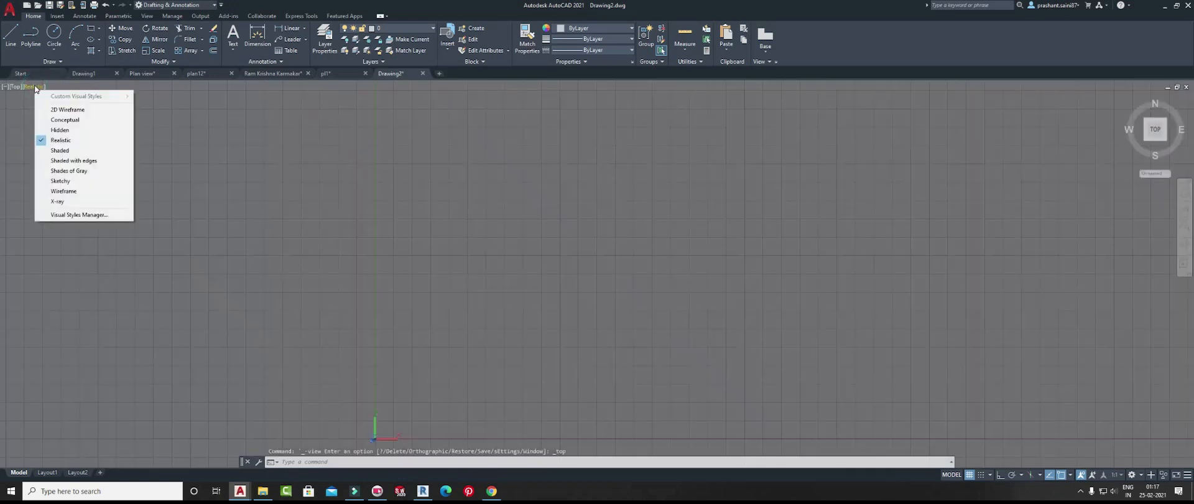
pyautogui.click(65, 110)
# - Paste the copied ground floor plan near the origin of the new drawing and show it in full
pyautogui.scroll(-3, 379, 189)
pyautogui.hotkey('ctrl', 'v')
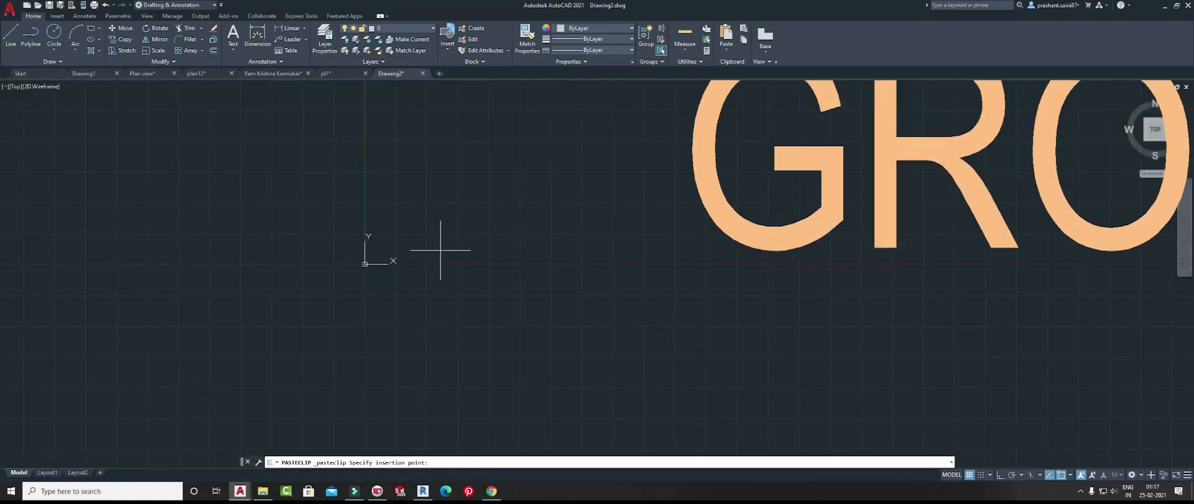
pyautogui.scroll(4, 249, 243)
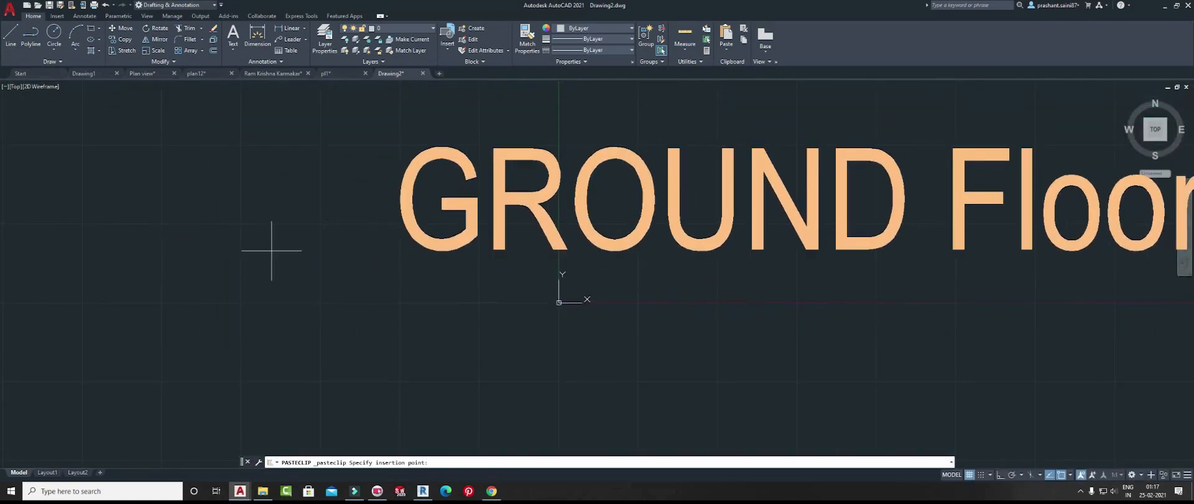
pyautogui.click(504, 215)
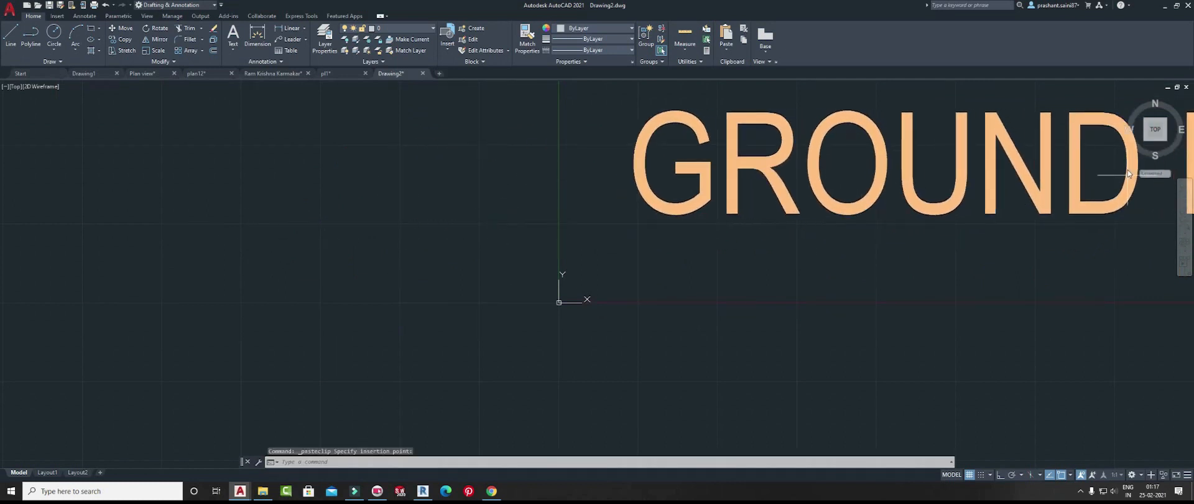
pyautogui.click(1156, 129)
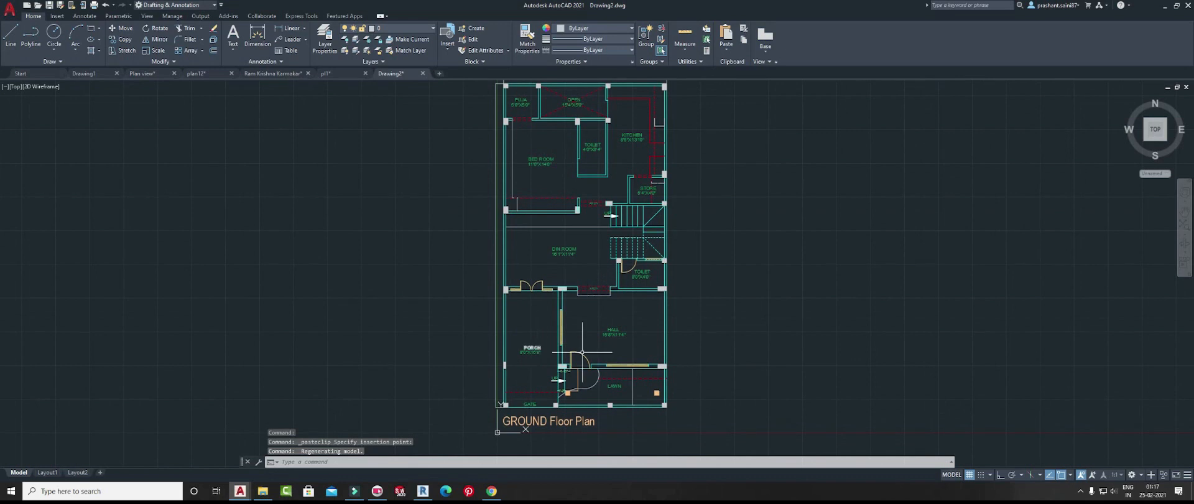
pyautogui.moveTo(612, 298); pyautogui.dragTo(703, 232, button='middle')
# - Move the whole ground floor plan with its title from the lower-left outer corner of the porch column to 0,0
pyautogui.click(814, 364)
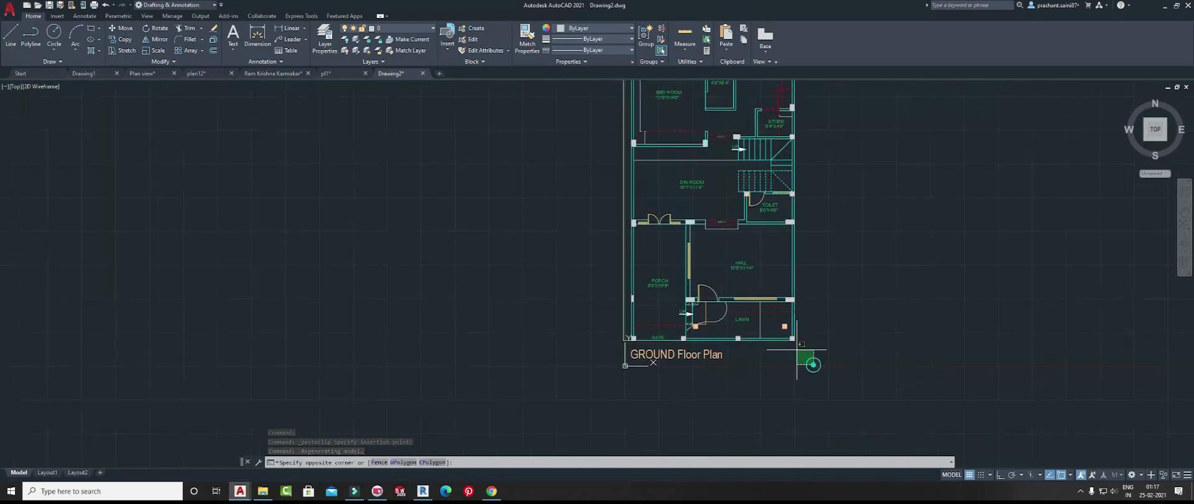
pyautogui.scroll(-4, 680, 267)
pyautogui.click(602, 197)
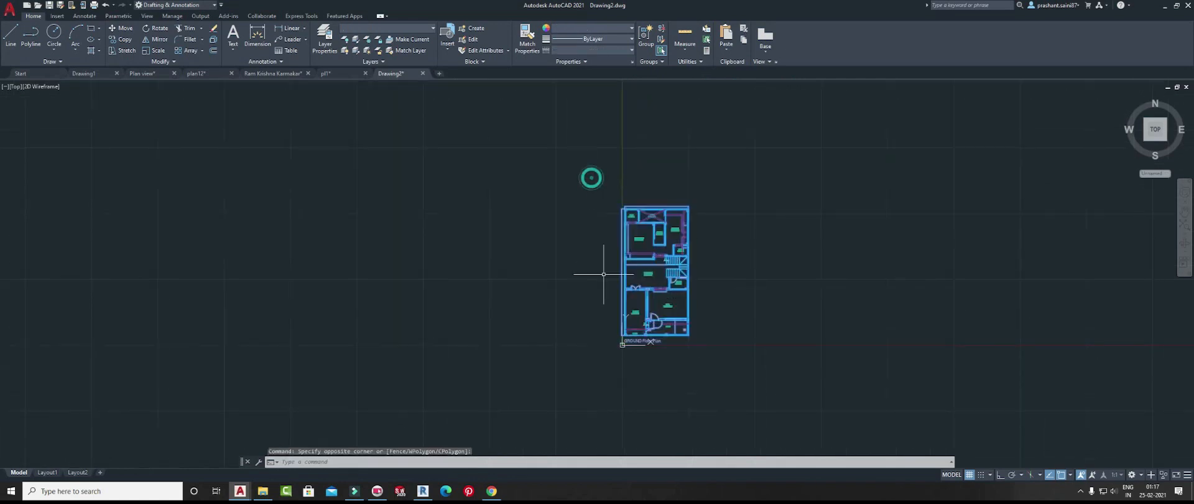
pyautogui.rightClick(587, 93)
pyautogui.click(615, 157)
pyautogui.scroll(8, 629, 334)
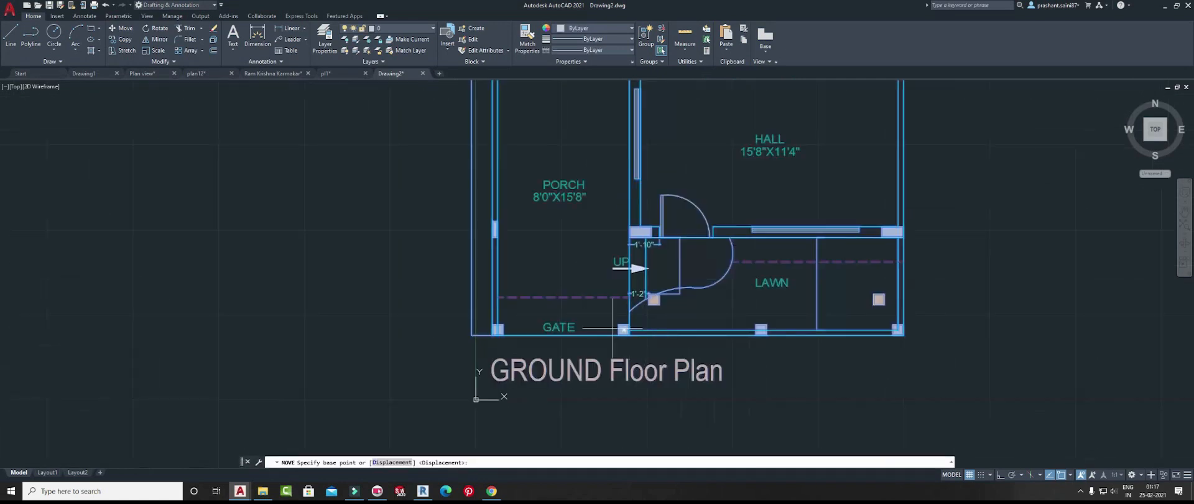
pyautogui.scroll(-1, 413, 320)
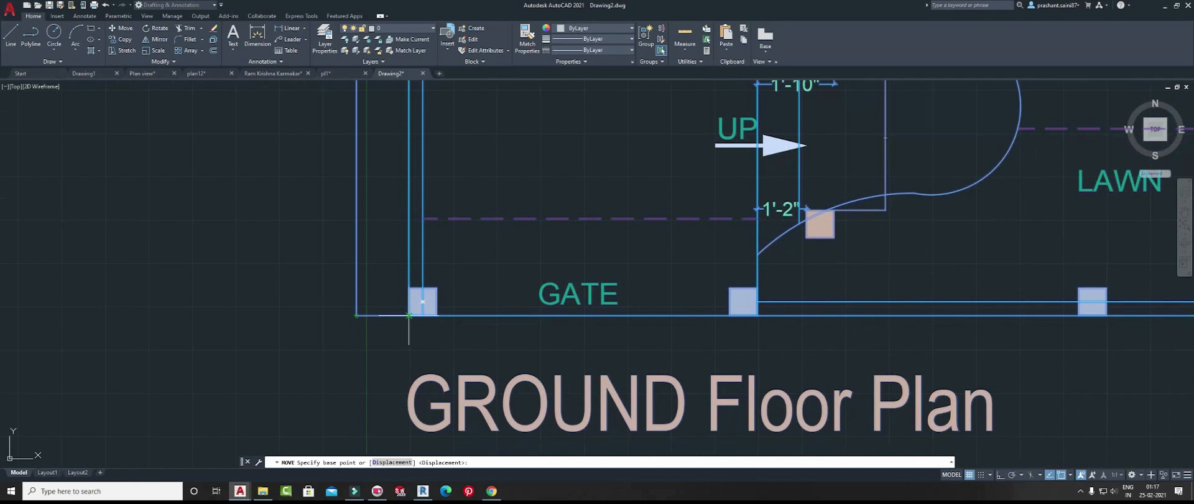
pyautogui.click(409, 315)
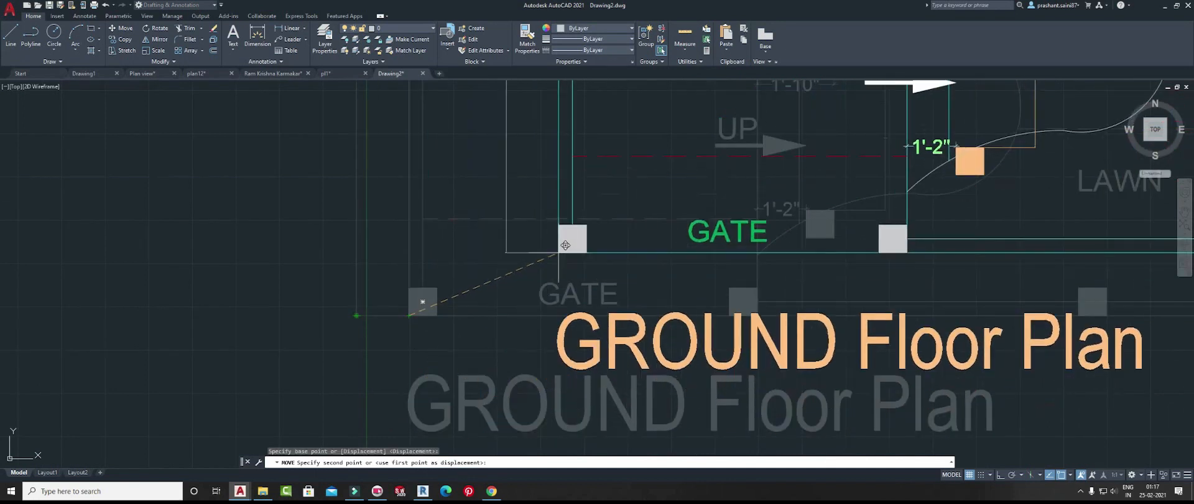
pyautogui.press('Return')
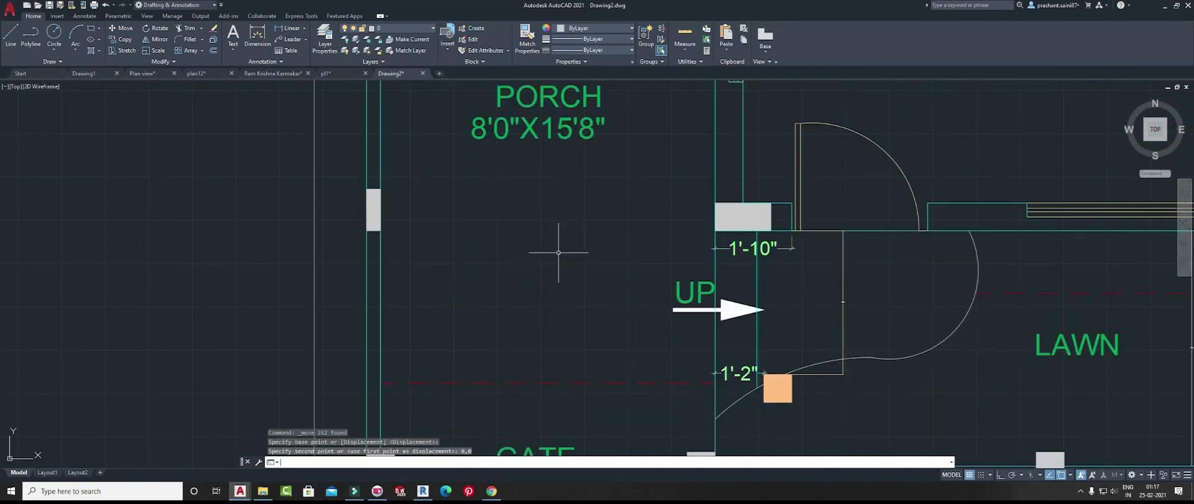
pyautogui.scroll(-5, 558, 252)
pyautogui.scroll(7, 468, 203)
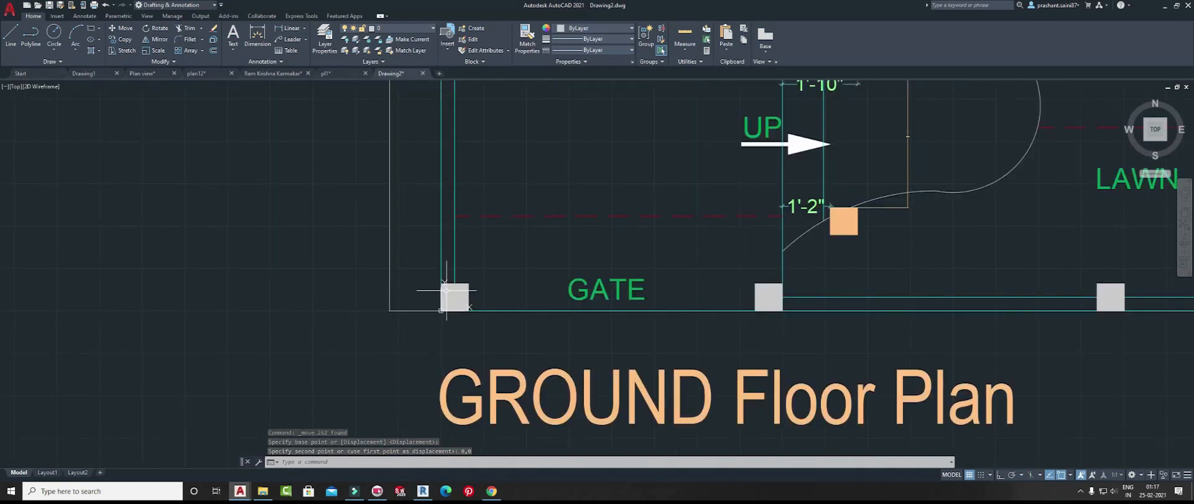
# - Undo the move of the ground floor plan and the view changes made around it
pyautogui.hotkey('ctrl', 'z')
pyautogui.hotkey('ctrl', 'z')
pyautogui.hotkey('ctrl', 'z')
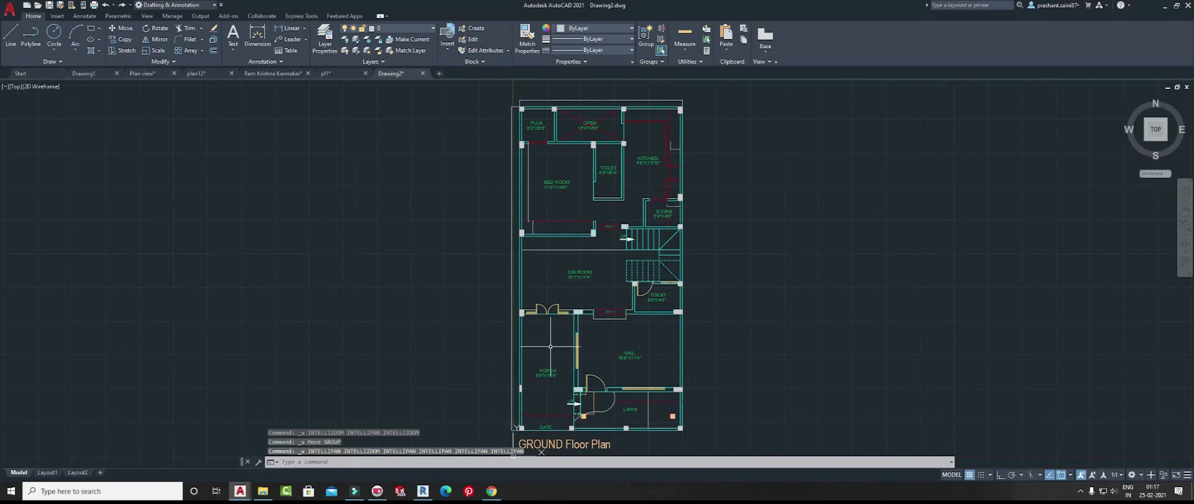
# - Relocate the UCS origin to the lower-left outer corner of the porch column beside the gate on the ground floor plan
pyautogui.moveTo(564, 354); pyautogui.dragTo(655, 208, button='middle')
pyautogui.scroll(6, 596, 309)
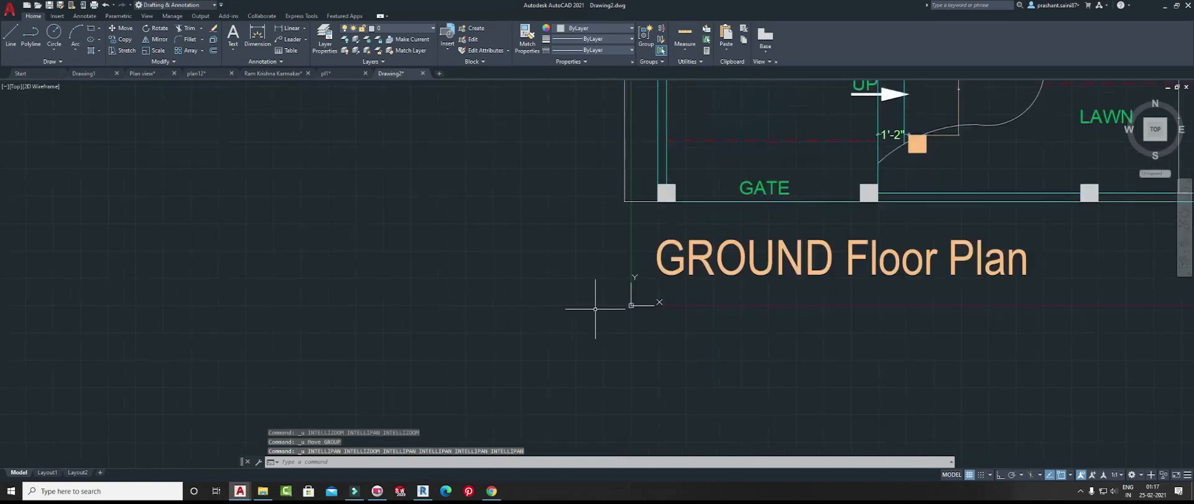
pyautogui.rightClick(639, 305)
pyautogui.click(631, 306)
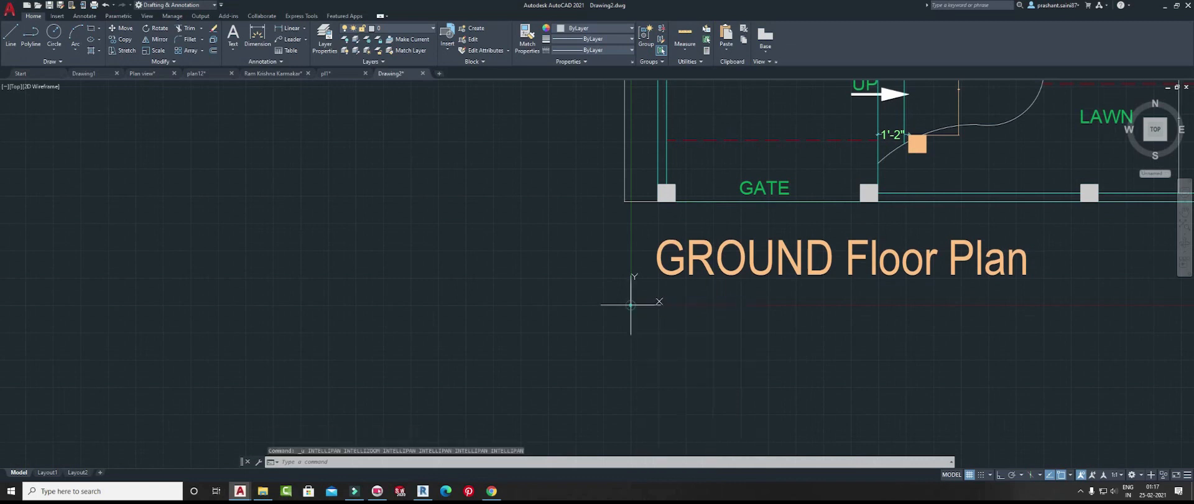
pyautogui.click(631, 305)
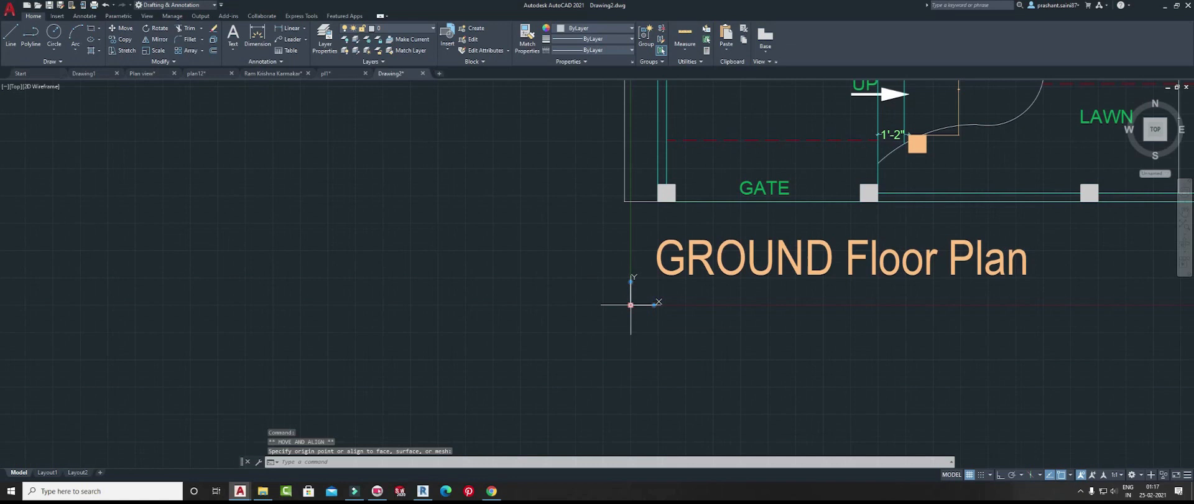
pyautogui.click(631, 305)
pyautogui.scroll(6, 660, 206)
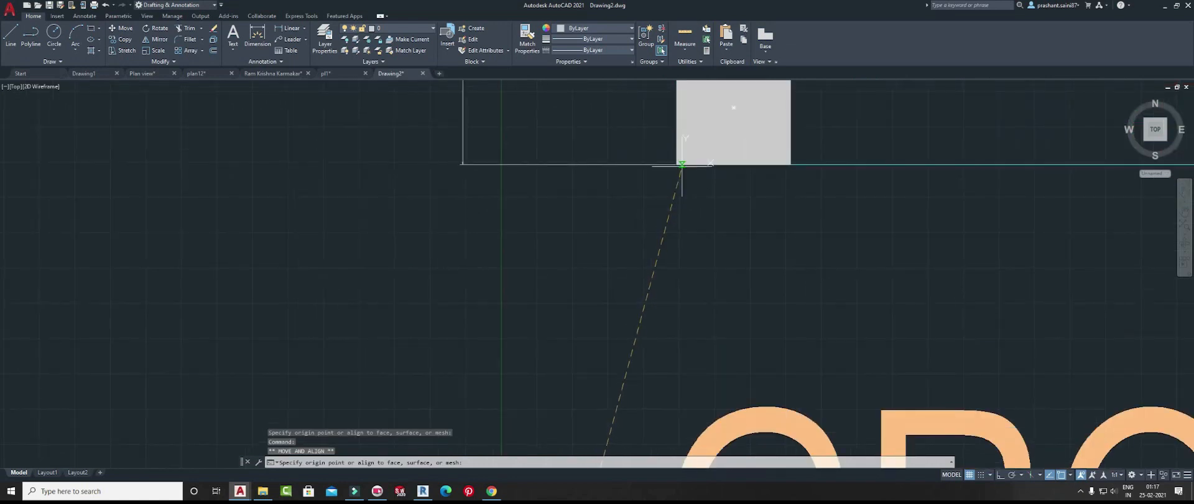
pyautogui.press('Escape')
pyautogui.scroll(-6, 576, 253)
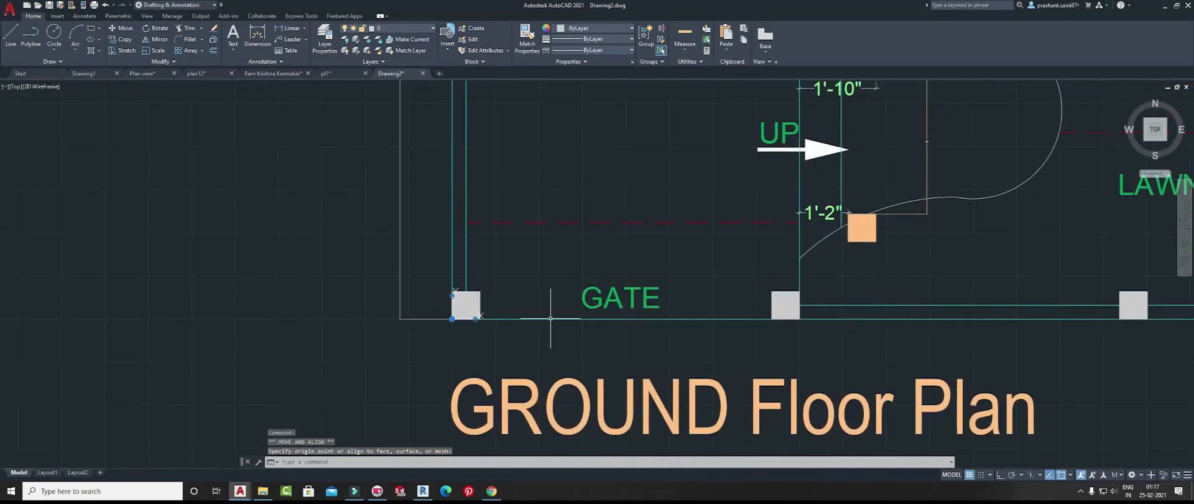
pyautogui.scroll(6, 453, 332)
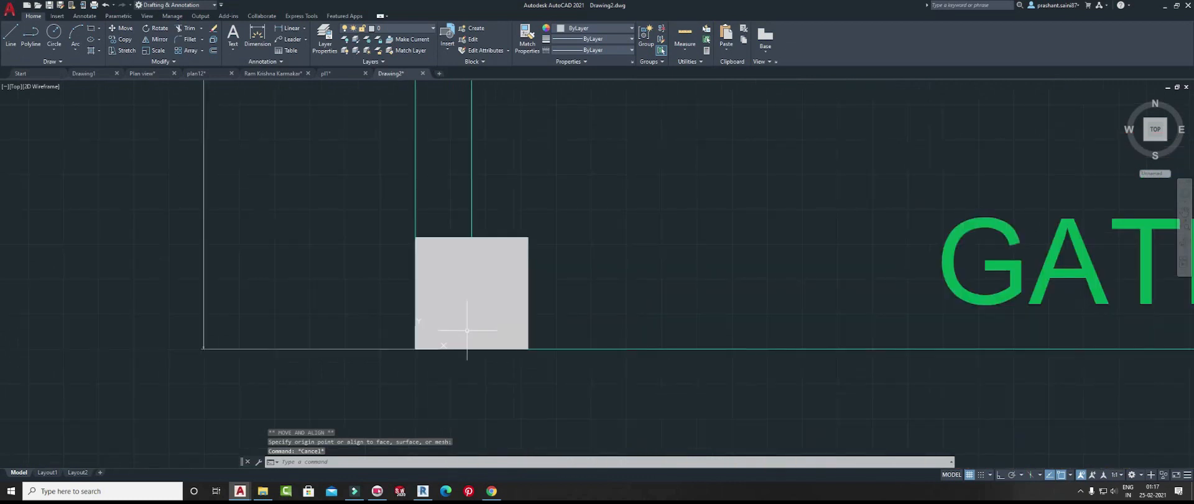
# - Check the coordinates of the porch column's lower-left corner with the ID command
pyautogui.write('id')
pyautogui.press('Return')
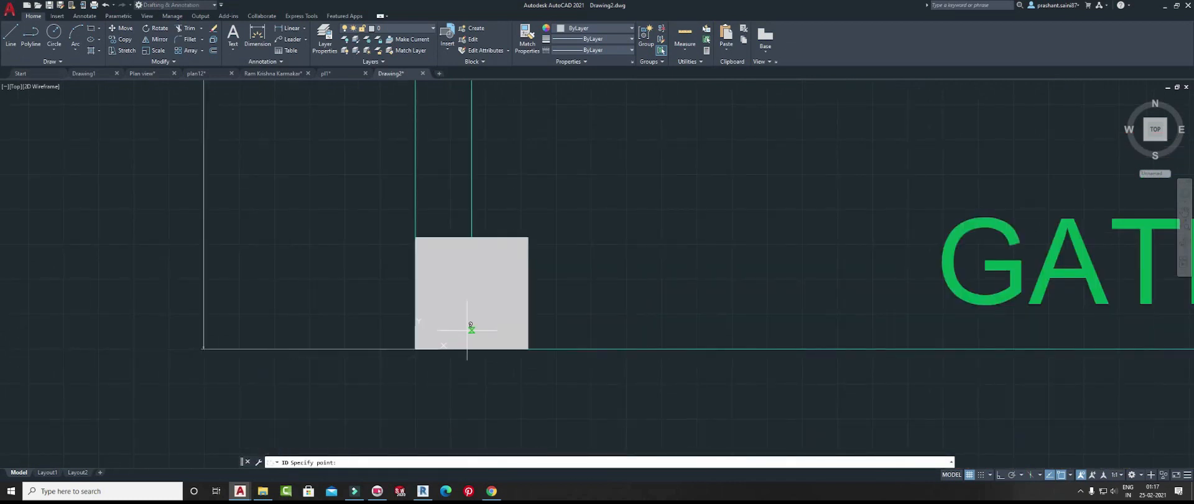
pyautogui.click(419, 351)
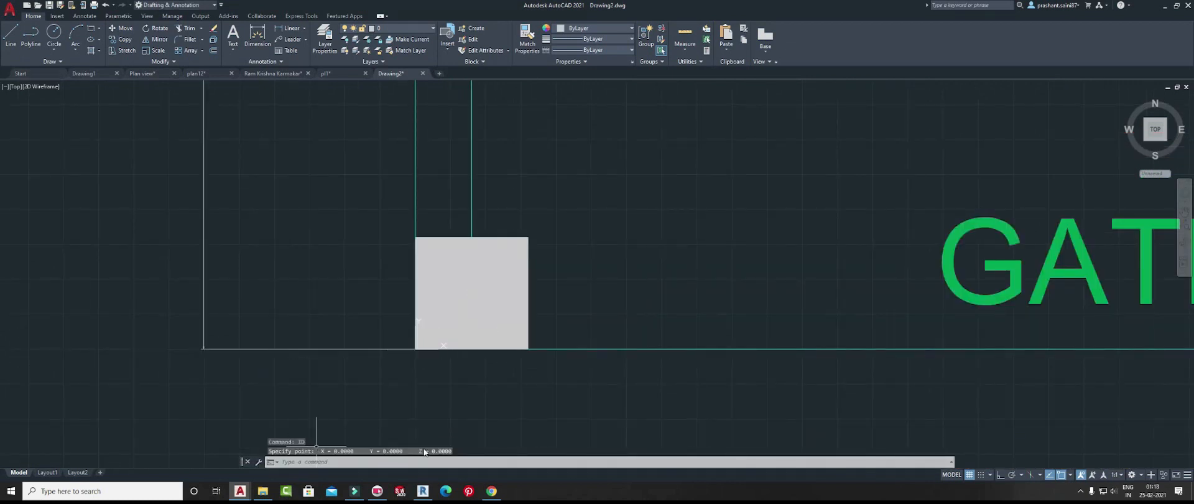
pyautogui.scroll(-8, 520, 364)
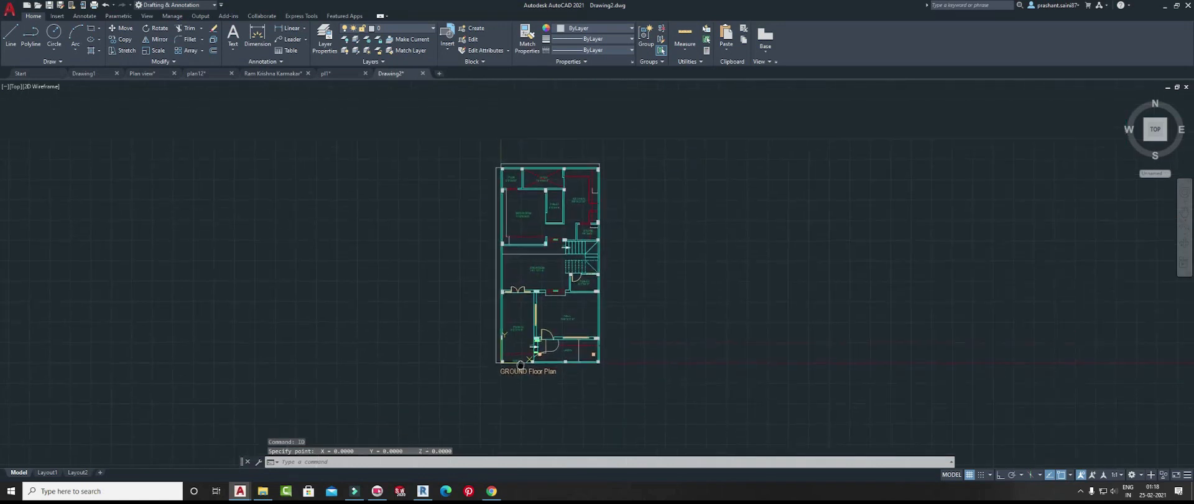
pyautogui.press('Escape')
pyautogui.moveTo(560, 336); pyautogui.dragTo(527, 345, button='middle')
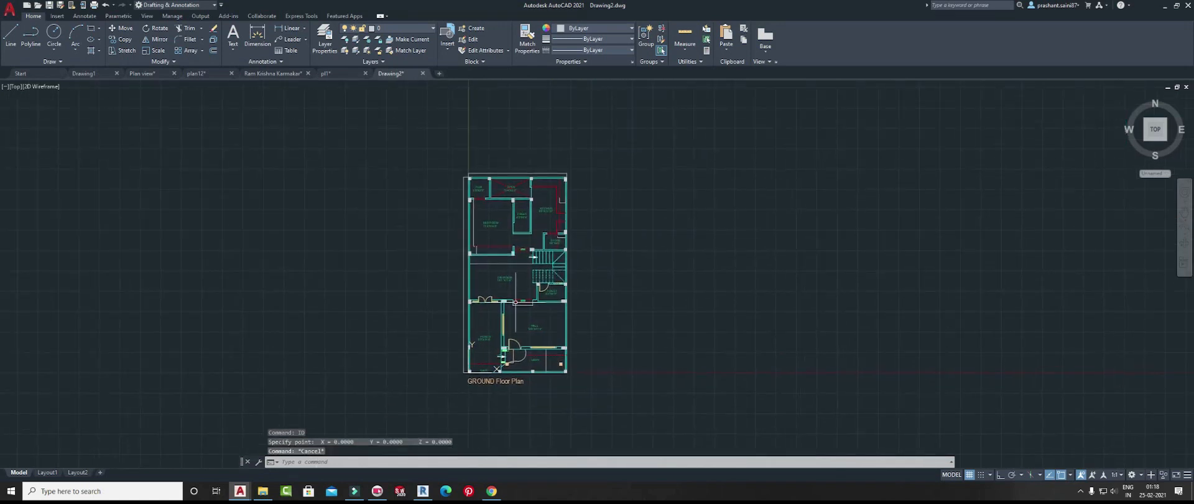
# - Start another new drawing and copy the whole first floor plan with its title from the pl1 drawing
pyautogui.click(439, 72)
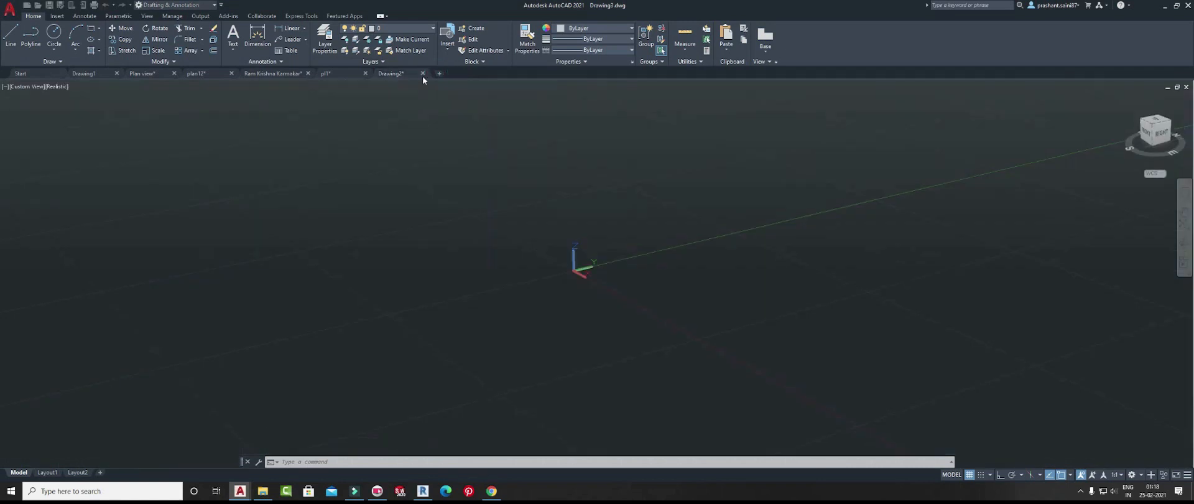
pyautogui.click(334, 76)
pyautogui.click(687, 411)
pyautogui.click(486, 120)
pyautogui.hotkey('ctrl', 'c')
# - Set the empty Drawing3 to the Top view with the 2D Wireframe visual style
pyautogui.click(459, 73)
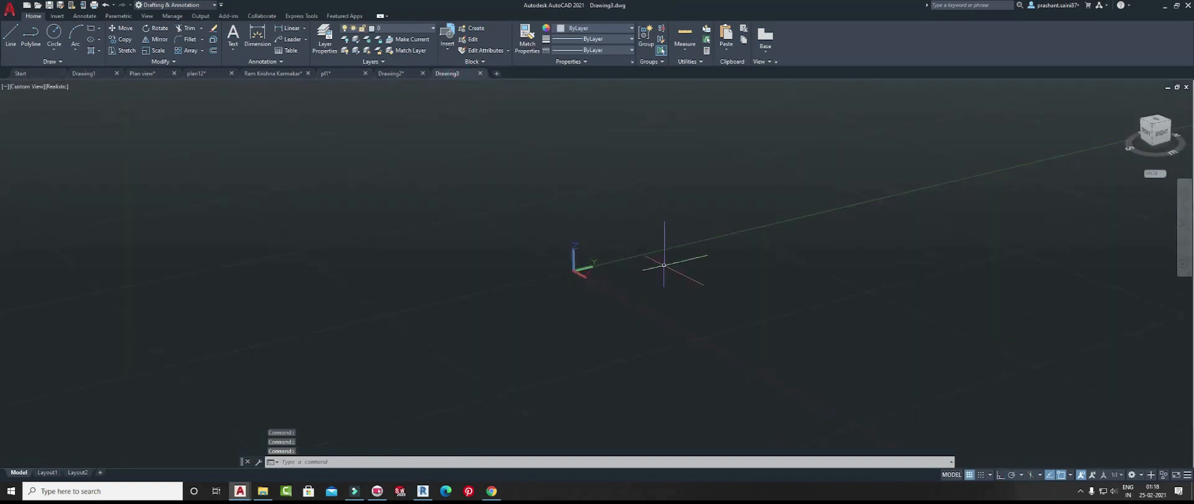
pyautogui.click(23, 90)
pyautogui.click(28, 107)
pyautogui.click(39, 88)
pyautogui.click(68, 110)
# - Paste the copied first floor plan near the origin of Drawing3
pyautogui.scroll(2, 389, 217)
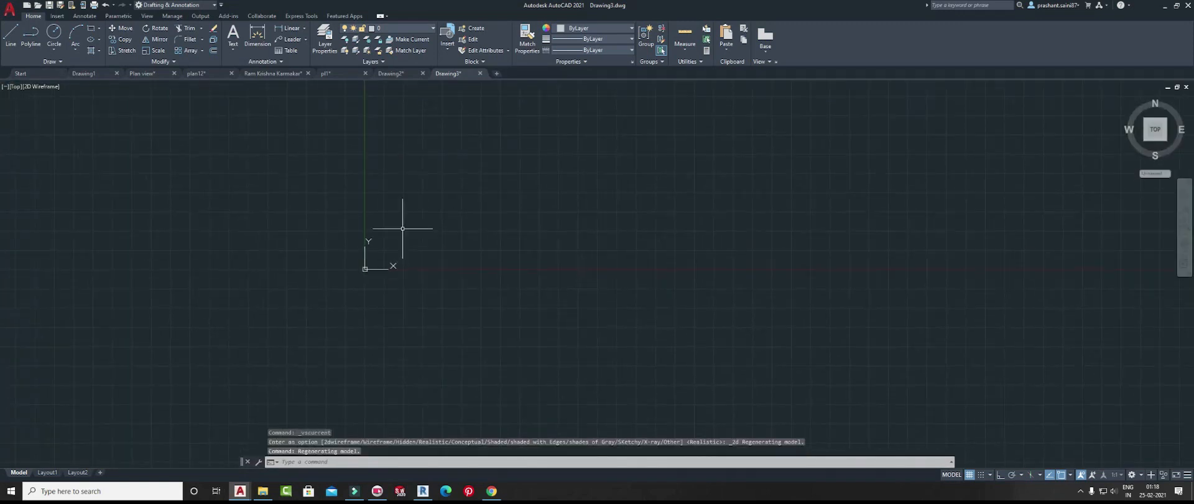
pyautogui.hotkey('ctrl', 'v')
pyautogui.scroll(-10, 321, 250)
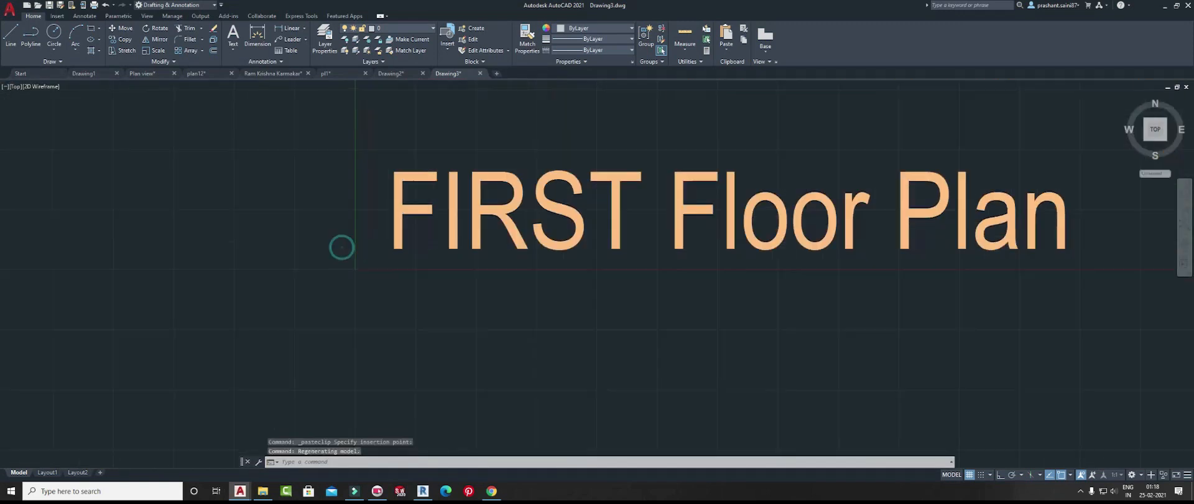
pyautogui.click(436, 283)
pyautogui.scroll(3, 439, 278)
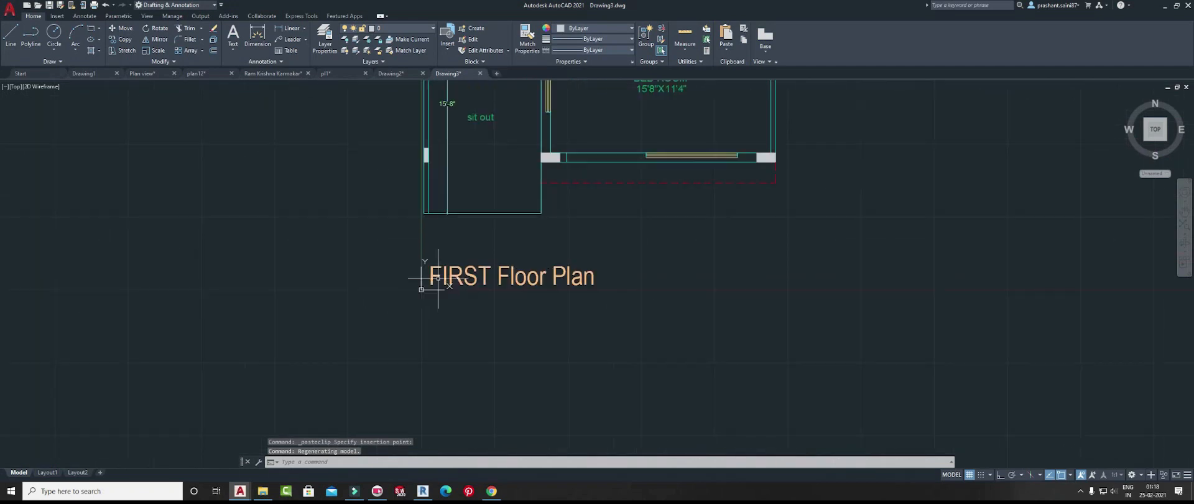
# - Relocate the UCS origin to the lower-left outer corner of the sit out on the first floor plan
pyautogui.rightClick(374, 260)
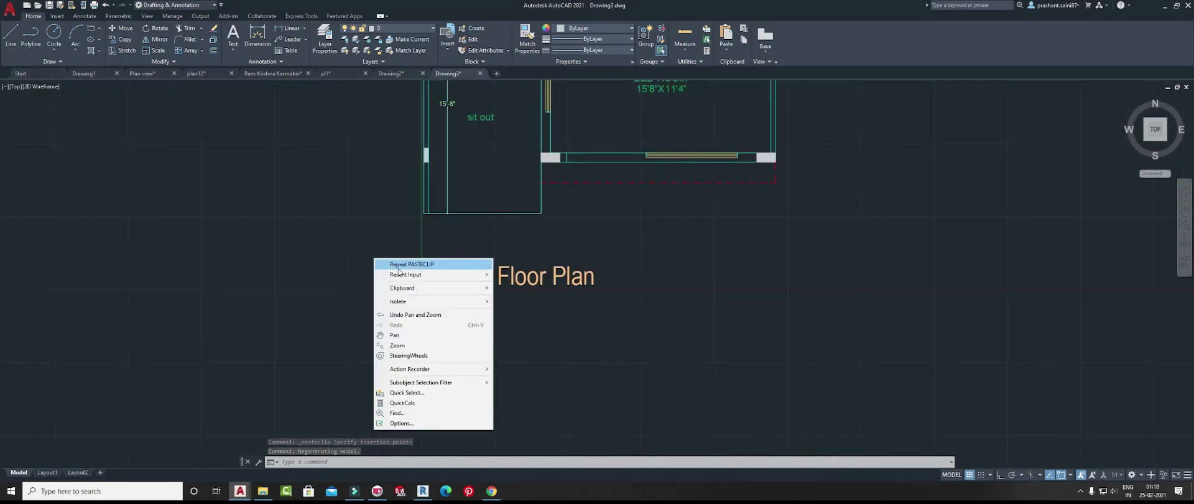
pyautogui.click(361, 259)
pyautogui.click(422, 288)
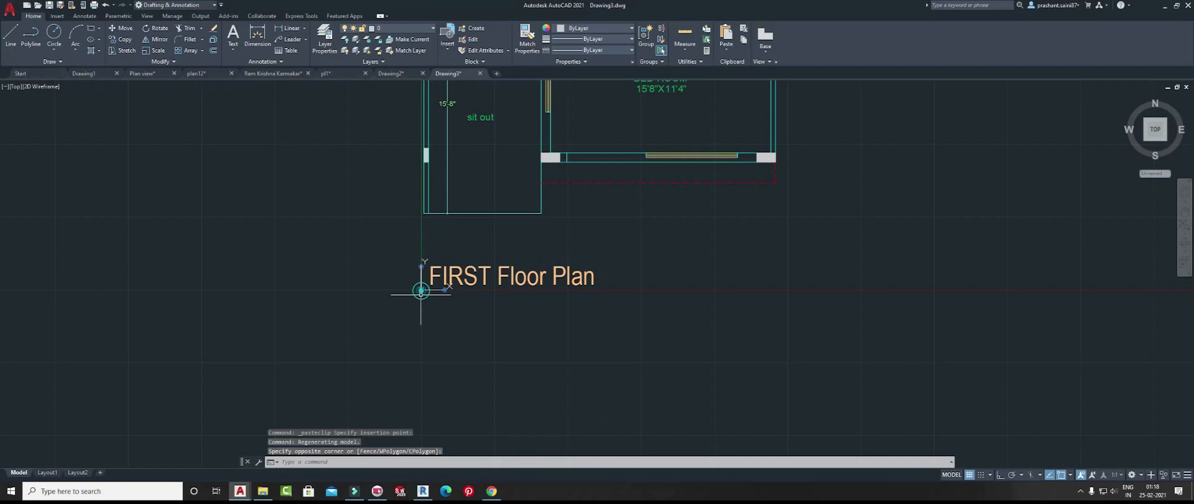
pyautogui.click(421, 288)
pyautogui.scroll(2, 432, 213)
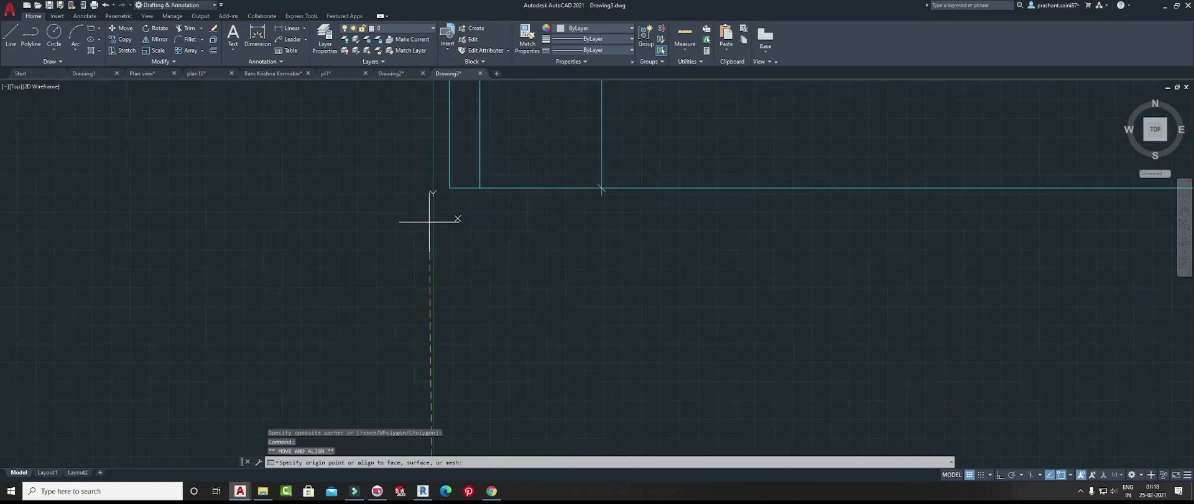
pyautogui.click(448, 187)
pyautogui.scroll(-4, 483, 240)
pyautogui.scroll(-2, 484, 240)
pyautogui.press('Escape')
pyautogui.press('Escape')
pyautogui.scroll(-2, 465, 291)
pyautogui.moveTo(465, 291); pyautogui.dragTo(455, 337, button='middle')
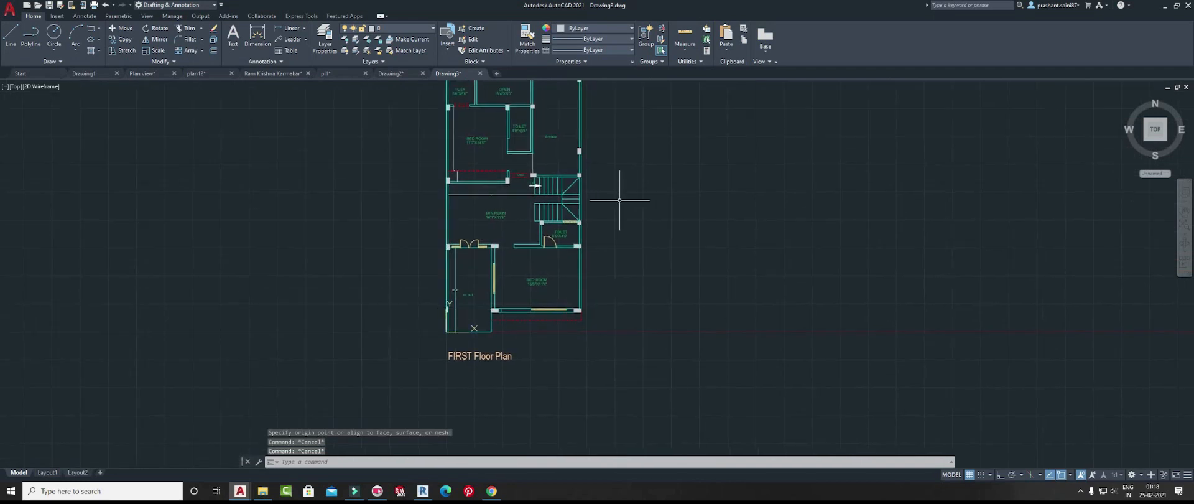
pyautogui.moveTo(460, 243); pyautogui.dragTo(488, 199, button='middle')
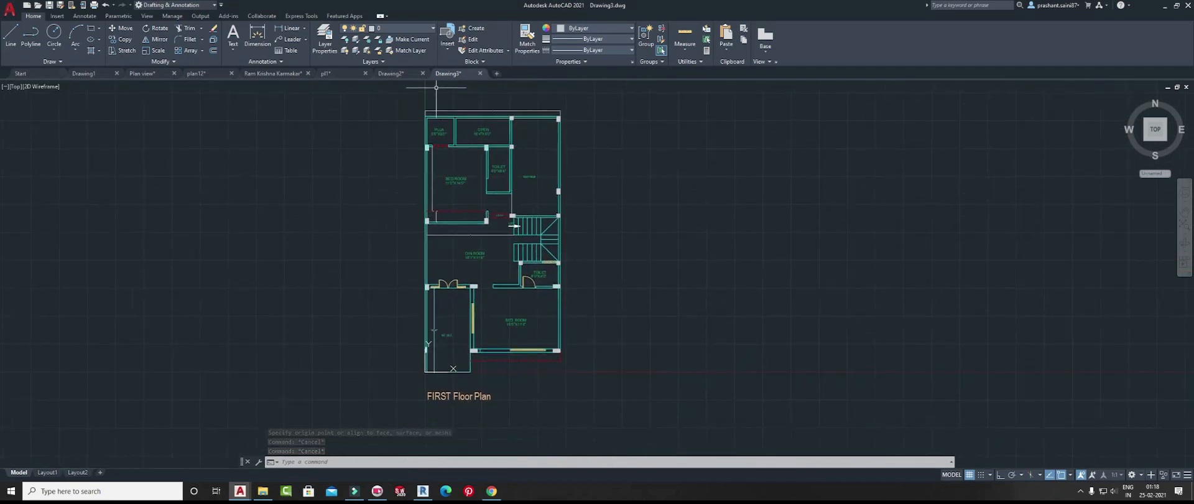
# - Review the two floor plans side by side in the pl1 drawing, and examine the separate ground floor plan in Drawing2
pyautogui.click(352, 77)
pyautogui.moveTo(453, 330); pyautogui.dragTo(474, 298, button='middle')
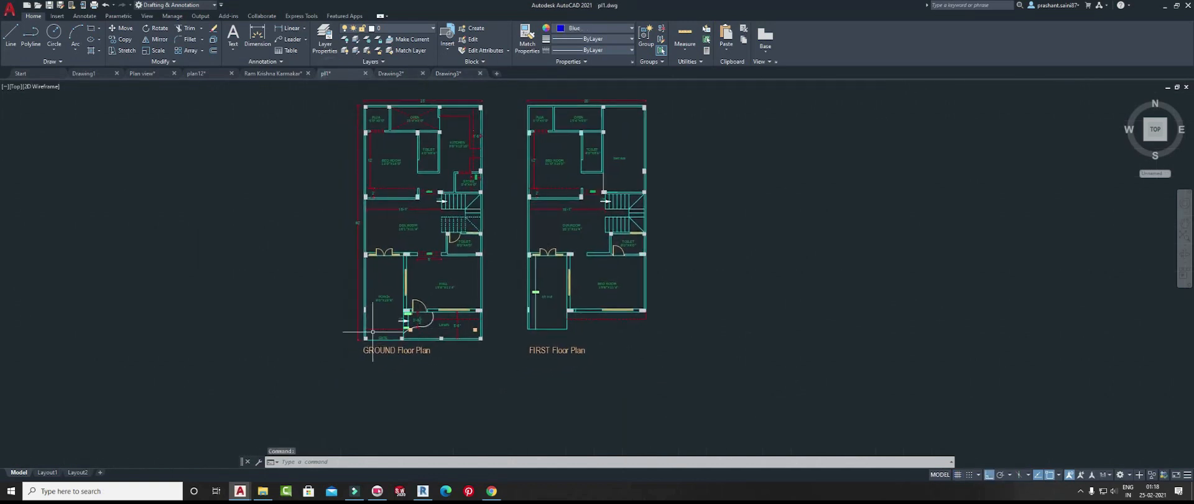
pyautogui.scroll(4, 411, 311)
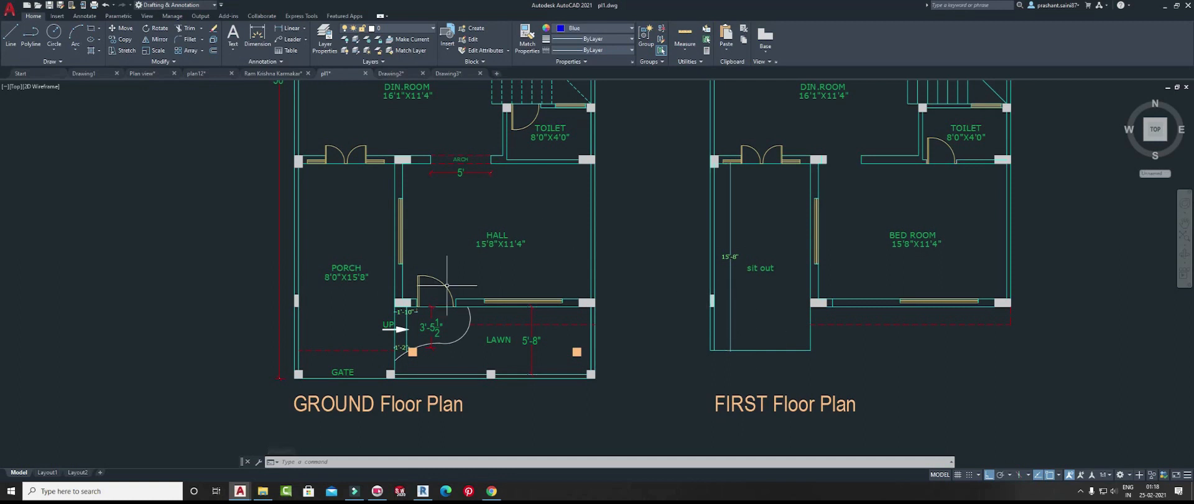
pyautogui.scroll(-8, 607, 372)
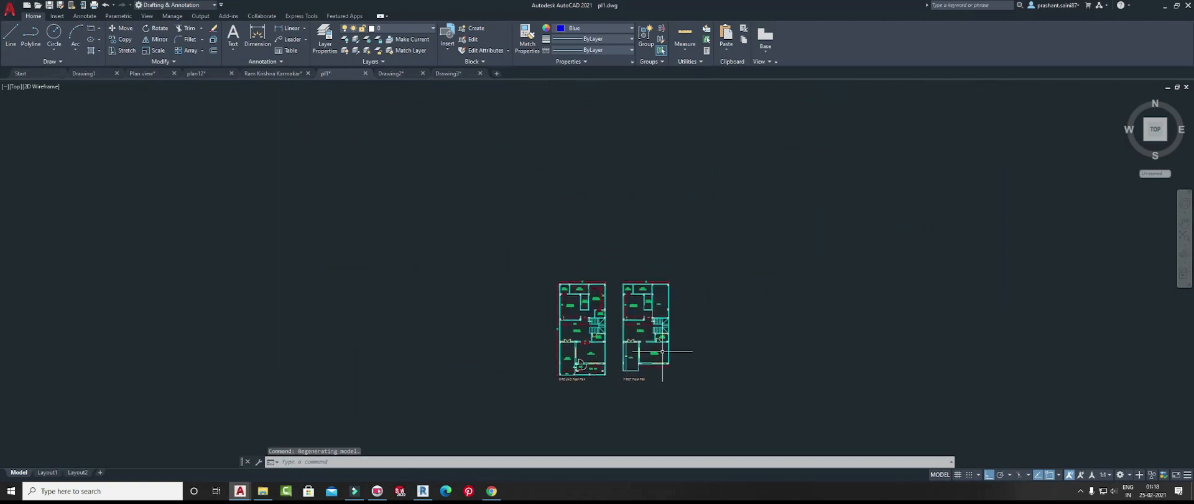
pyautogui.scroll(4, 648, 330)
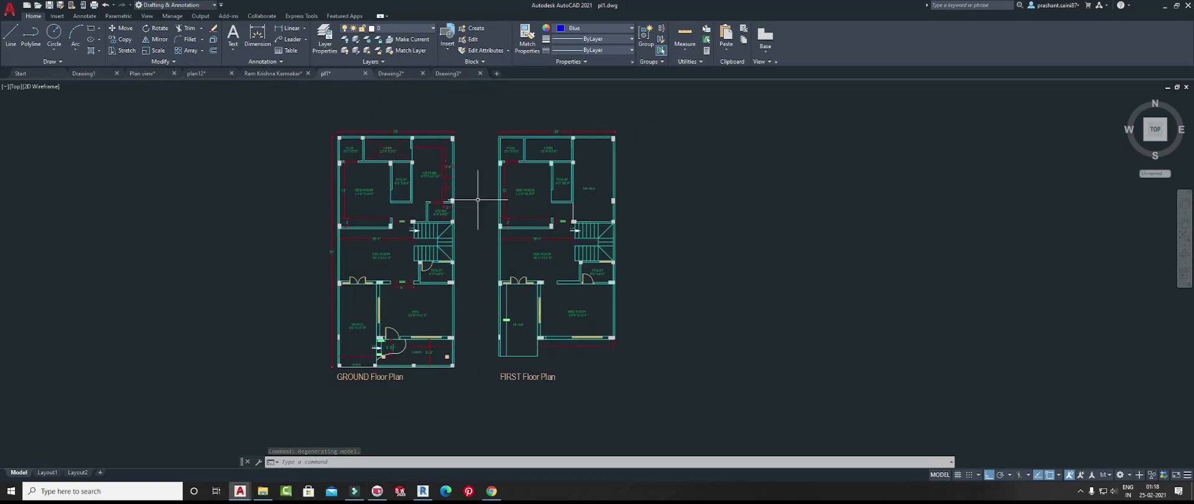
pyautogui.click(403, 74)
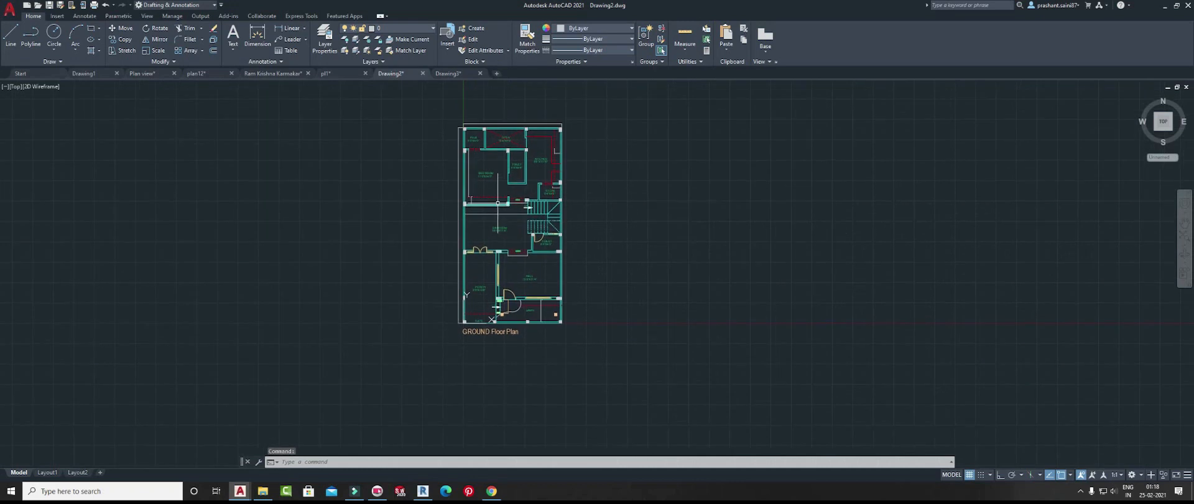
pyautogui.moveTo(497, 224); pyautogui.dragTo(514, 298, button='middle')
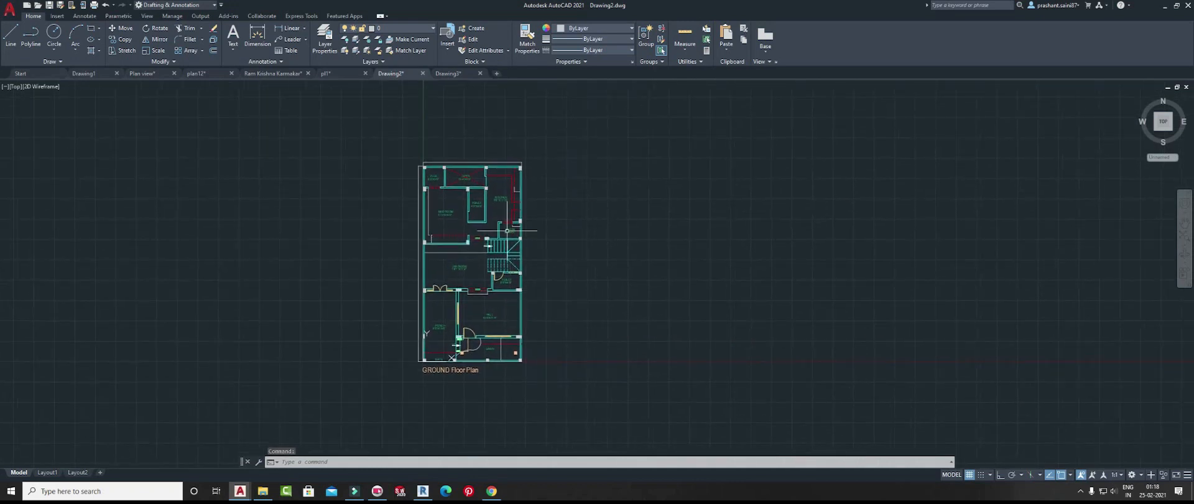
pyautogui.scroll(5, 507, 231)
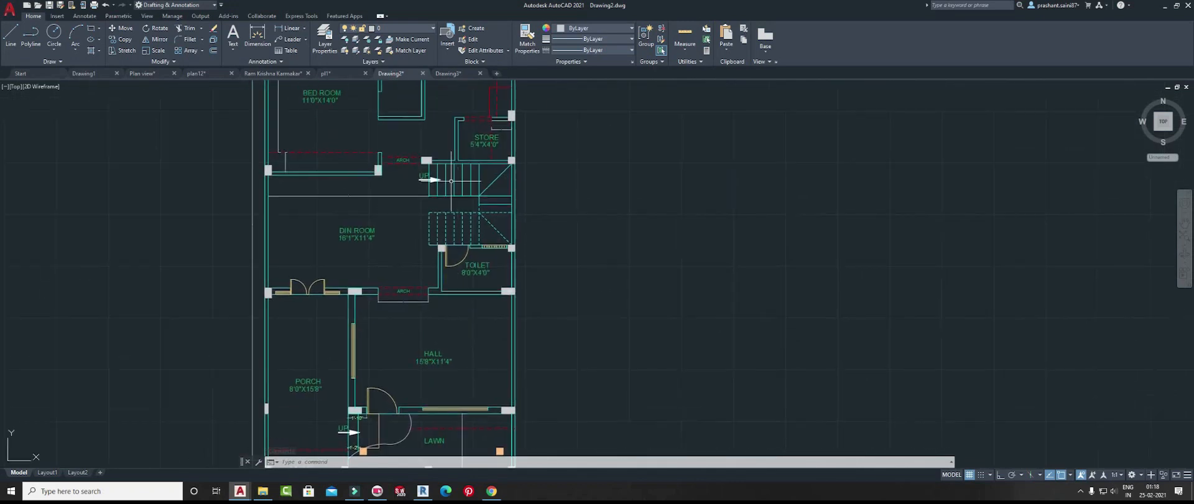
# - Check the GR.TEXT and GR.PLAN layers by toggling their visibility, leaving GR.TEXT off, and make ELECTRICAL the current layer
pyautogui.scroll(-2, 451, 180)
pyautogui.click(409, 29)
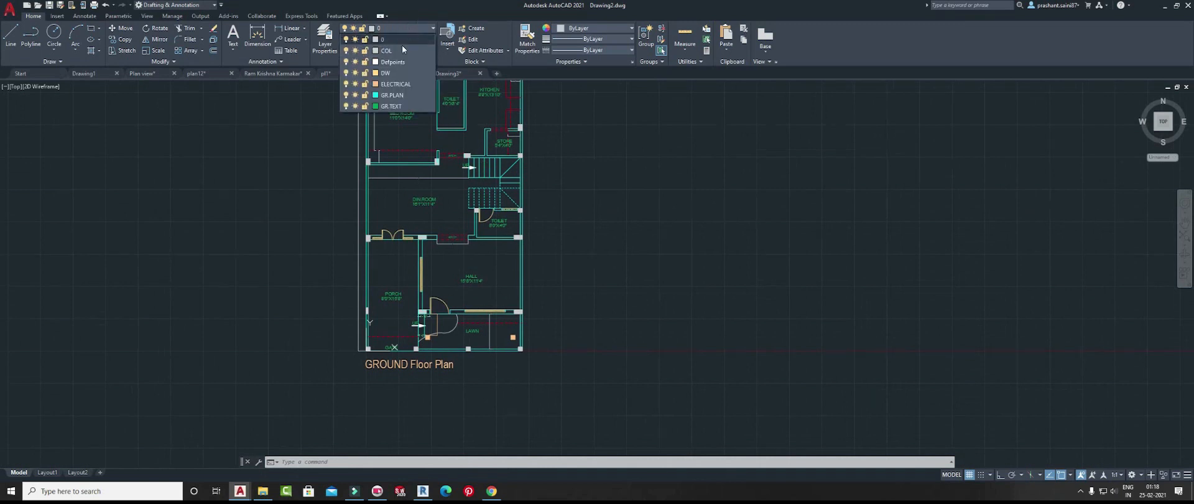
pyautogui.click(346, 106)
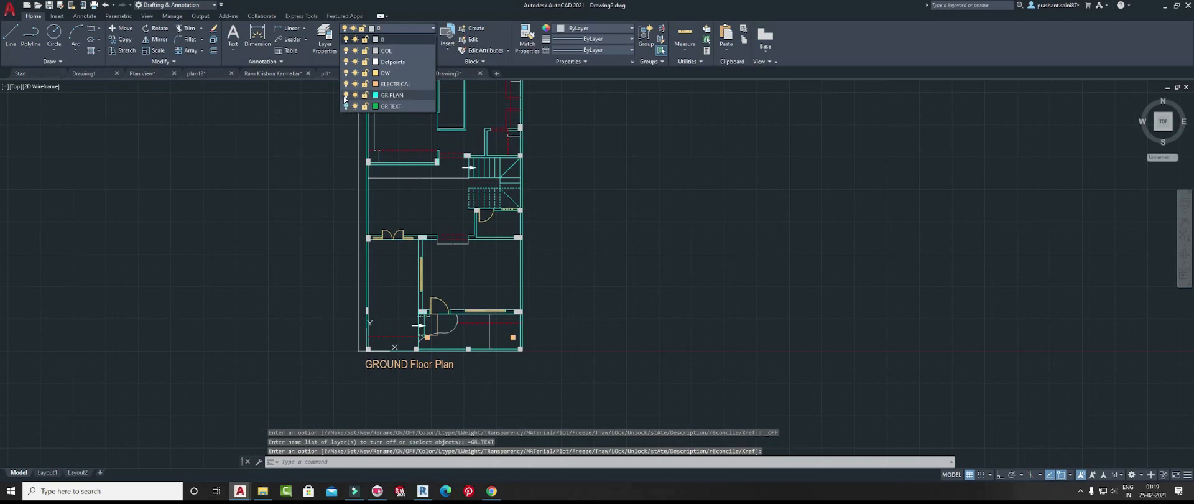
pyautogui.click(346, 95)
pyautogui.click(345, 95)
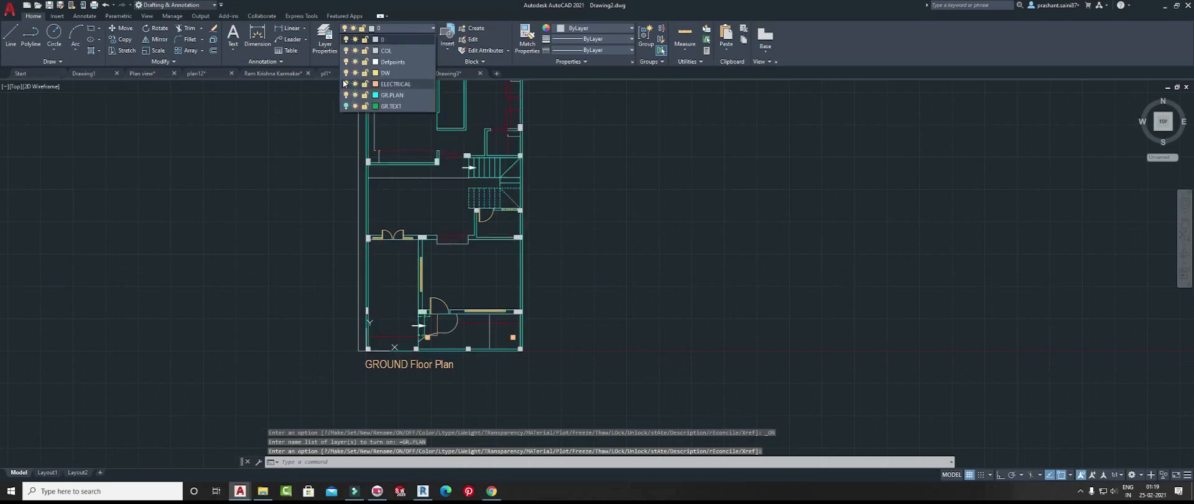
pyautogui.click(344, 84)
pyautogui.click(380, 28)
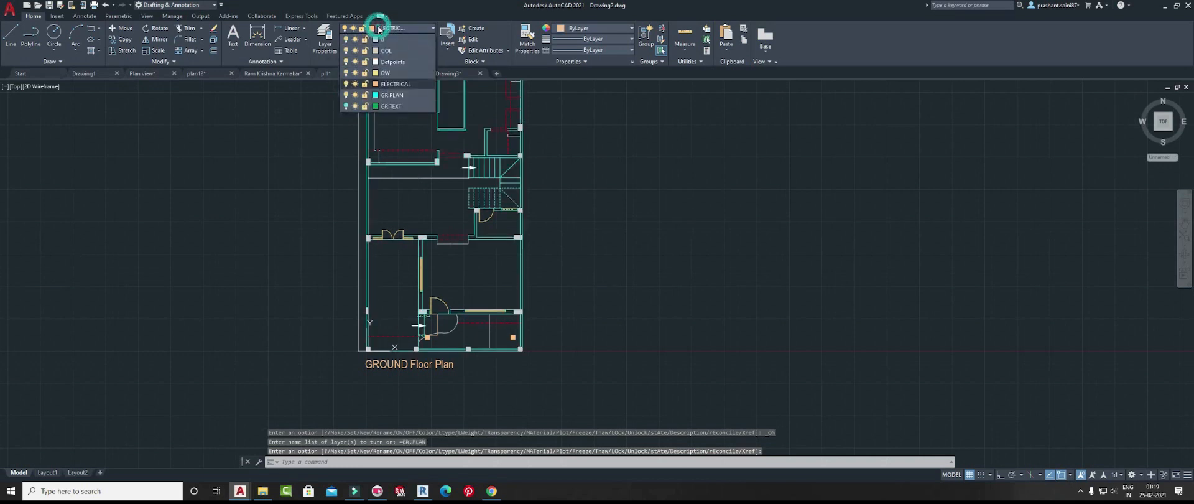
# - Toggle the DW, Defpoints and COL layers off and on to check their contents, and turn GR.TEXT back on
pyautogui.click(346, 74)
pyautogui.click(346, 73)
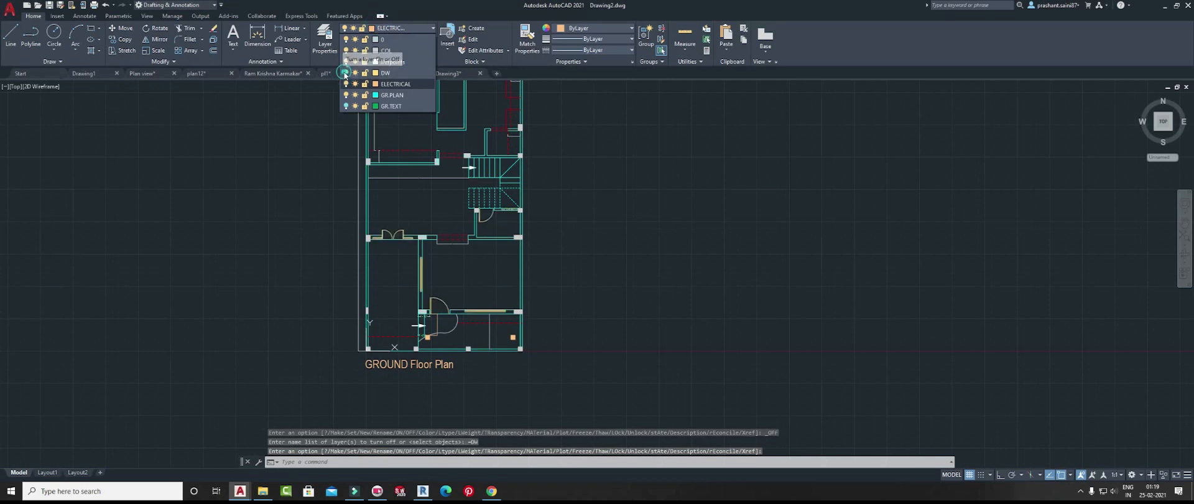
pyautogui.click(347, 62)
pyautogui.click(346, 62)
pyautogui.click(346, 50)
pyautogui.click(346, 50)
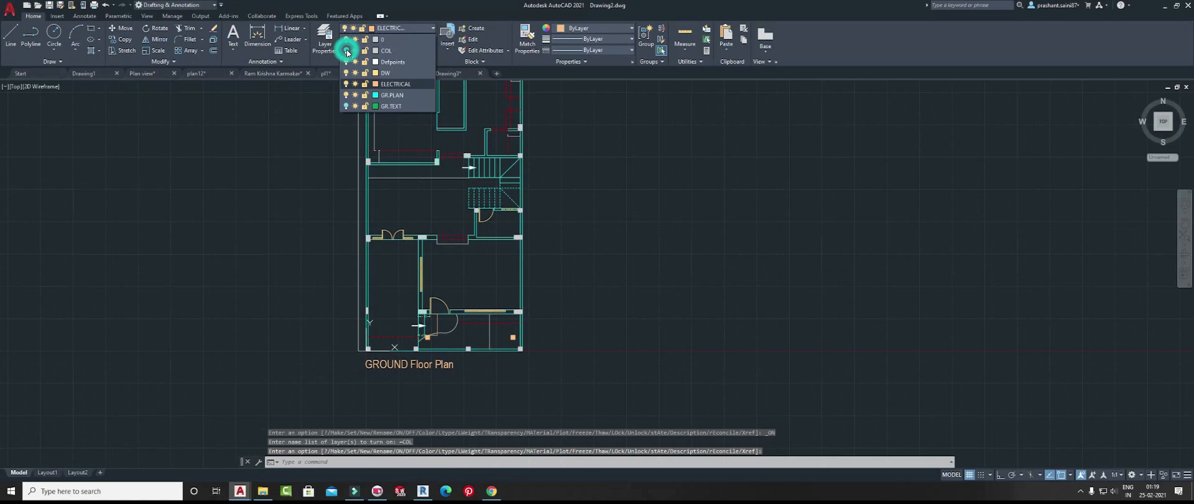
pyautogui.click(346, 106)
pyautogui.click(605, 207)
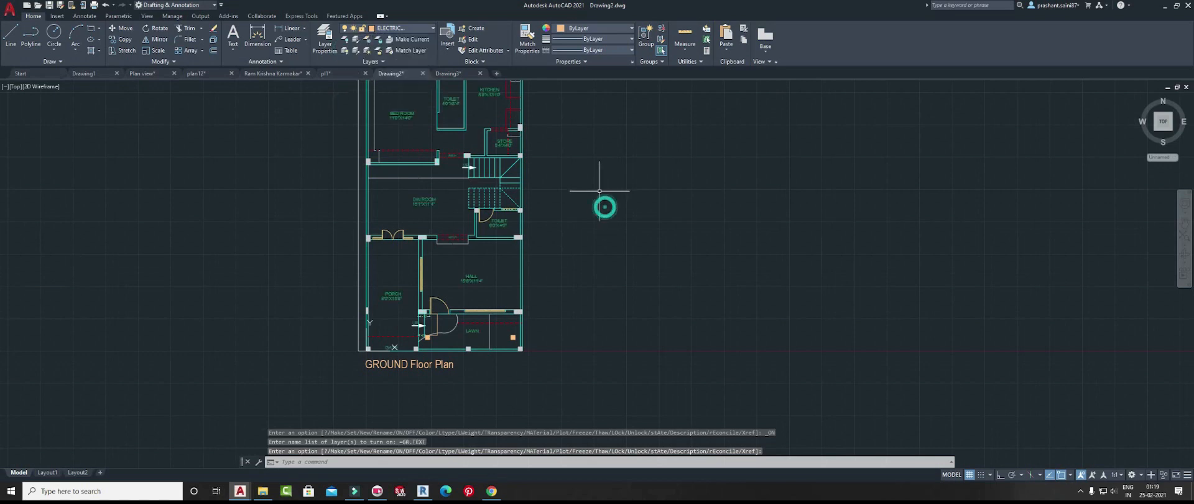
pyautogui.scroll(-4, 555, 255)
pyautogui.moveTo(501, 223); pyautogui.dragTo(476, 232, button='middle')
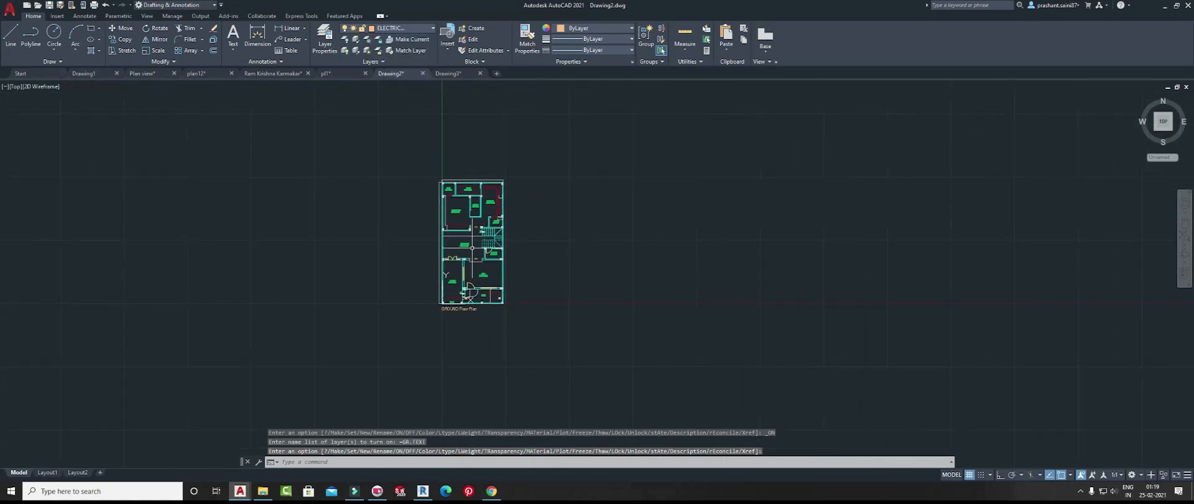
pyautogui.scroll(5, 473, 247)
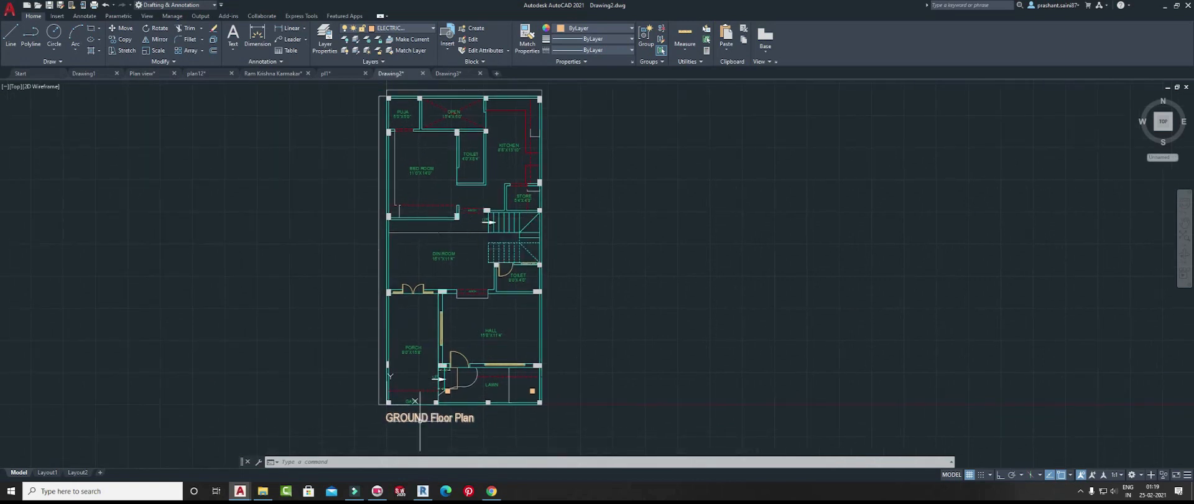
# - Switch to Revit and close all open project views without saving the projects
pyautogui.click(423, 490)
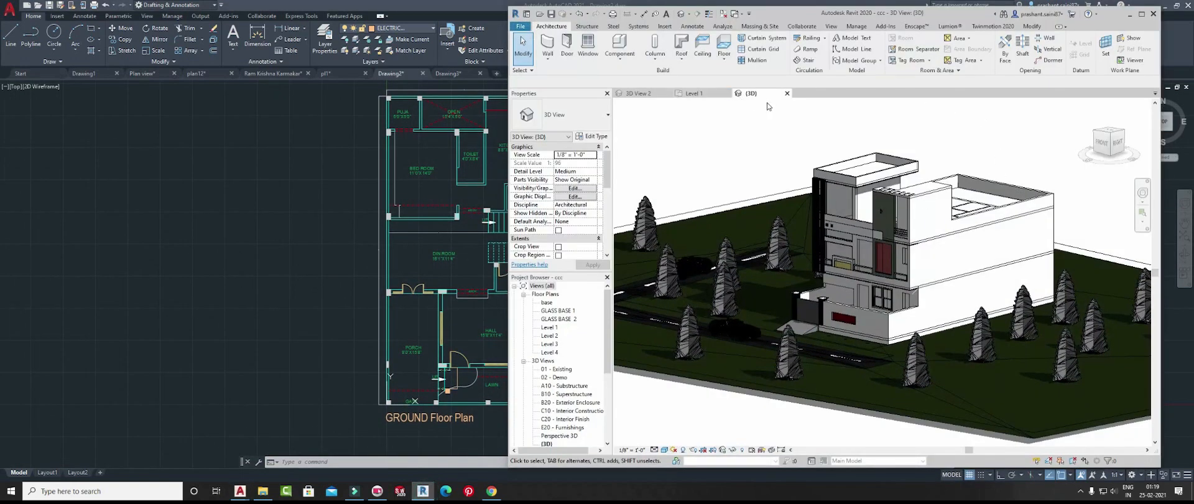
pyautogui.click(787, 94)
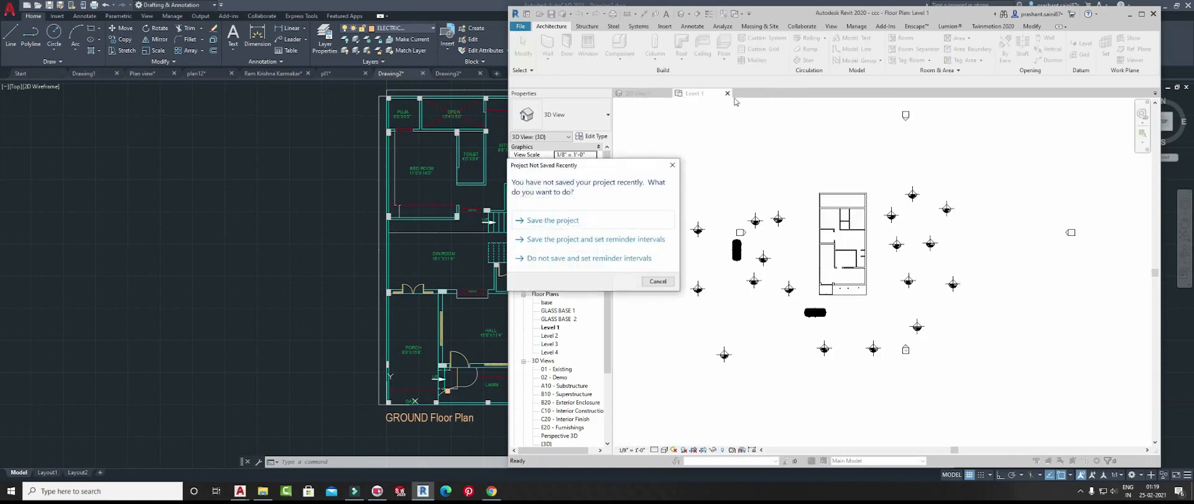
pyautogui.click(655, 281)
pyautogui.click(727, 92)
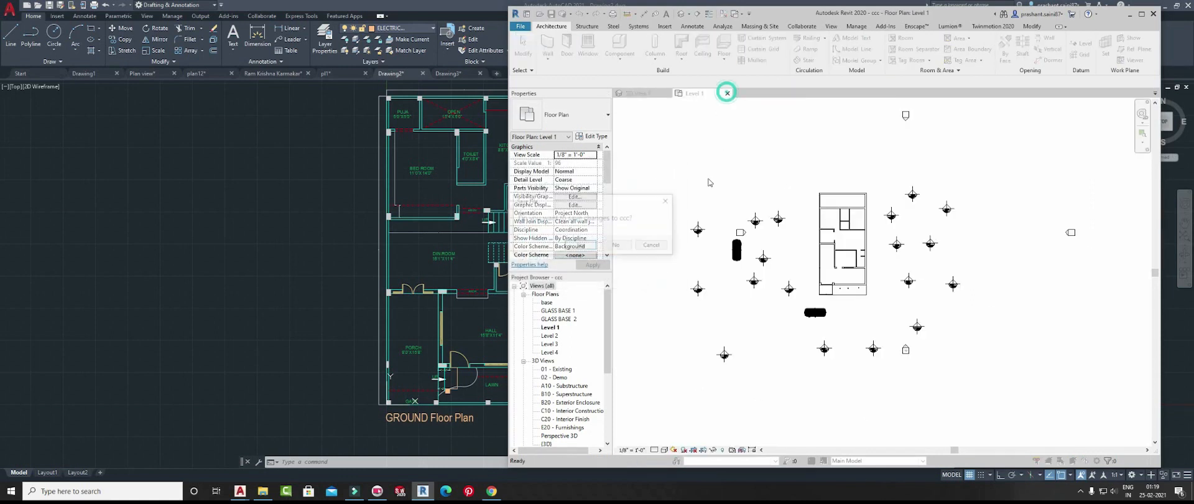
pyautogui.click(616, 246)
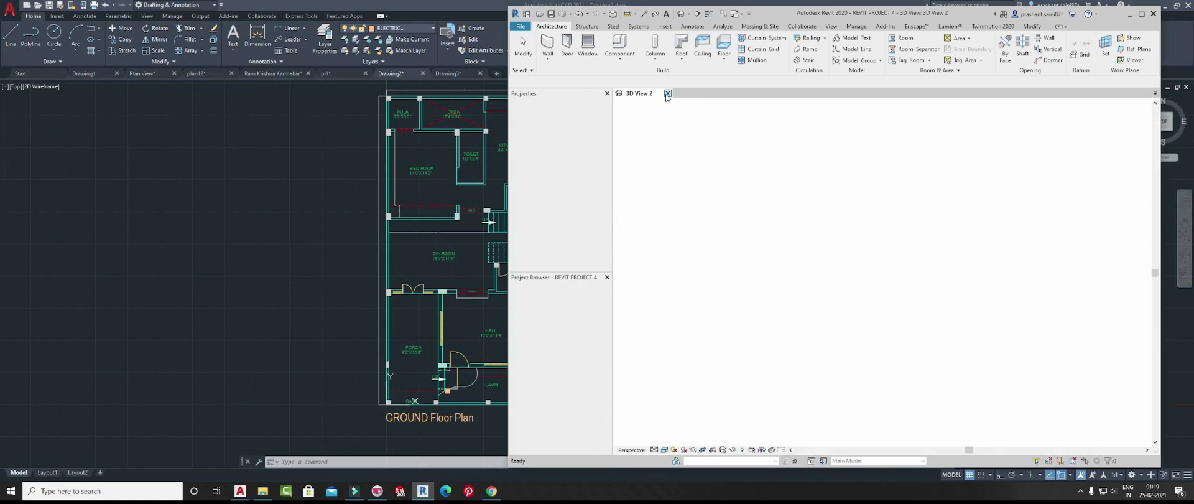
pyautogui.click(667, 93)
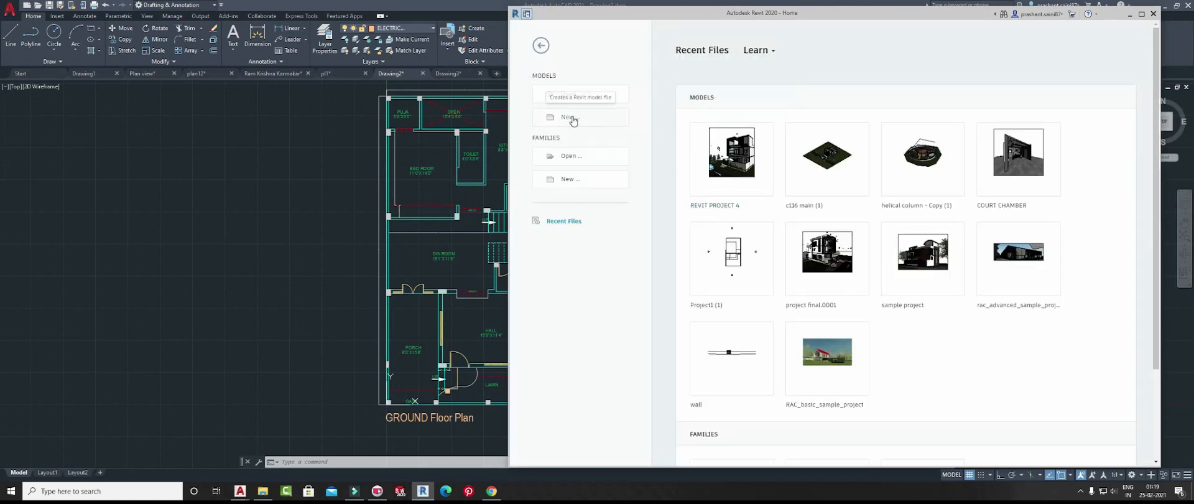
# - Create a new Revit project from the default.rte template in the US Imperial folder
pyautogui.click(573, 120)
pyautogui.click(625, 128)
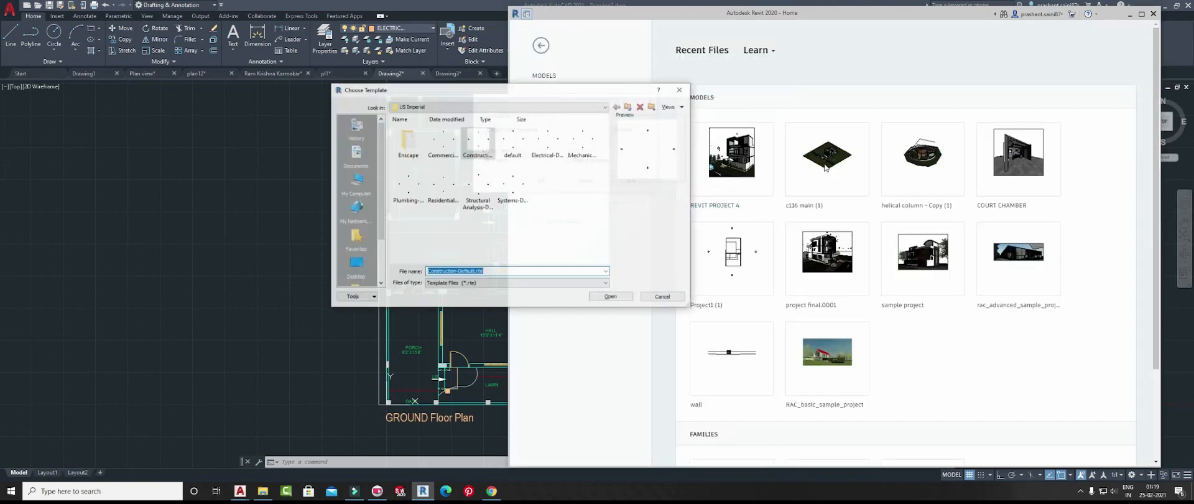
pyautogui.doubleClick(521, 144)
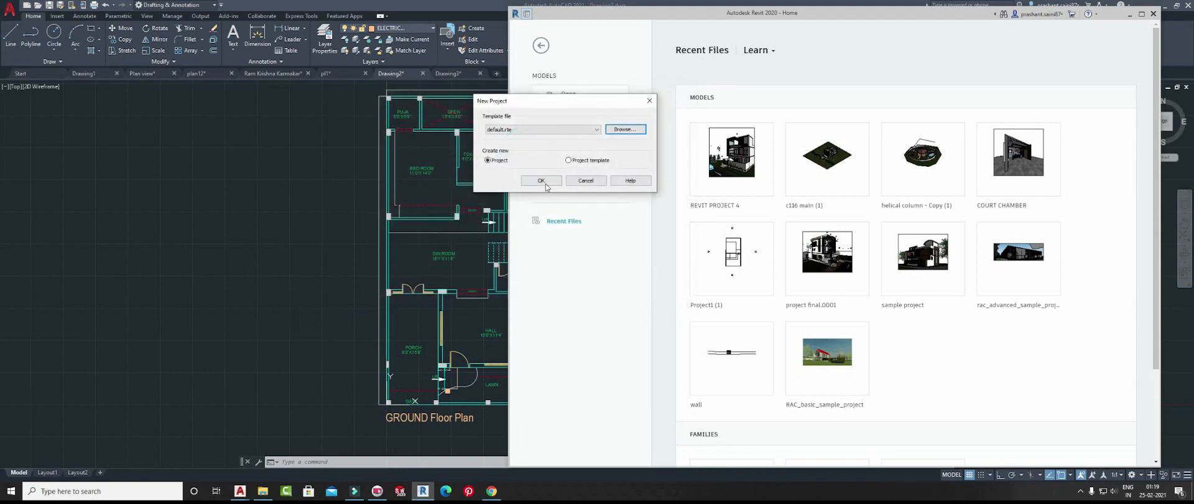
pyautogui.click(546, 184)
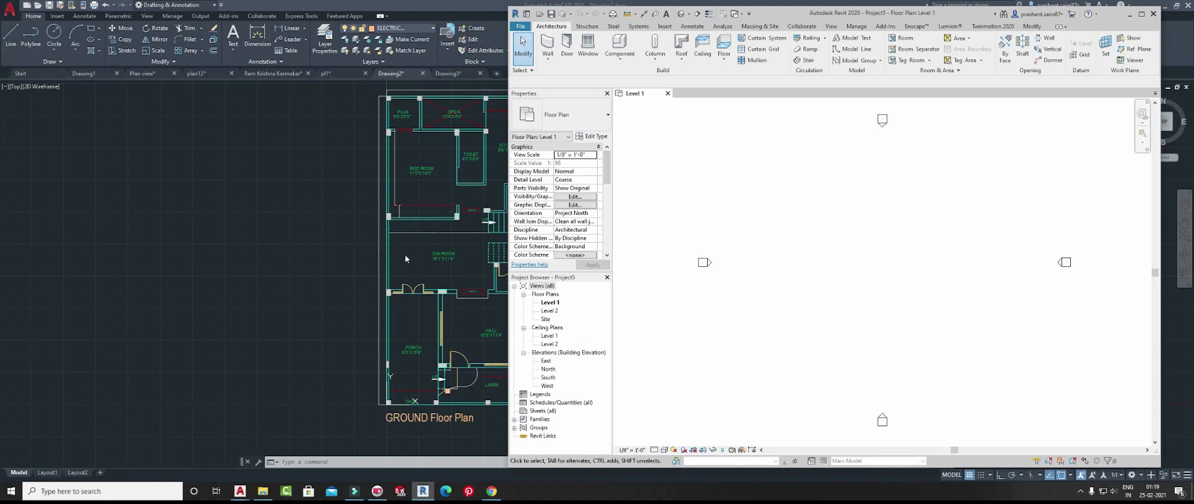
# - Return to AutoCAD and check the drawing units of the ground floor plan in Drawing2
pyautogui.click(438, 261)
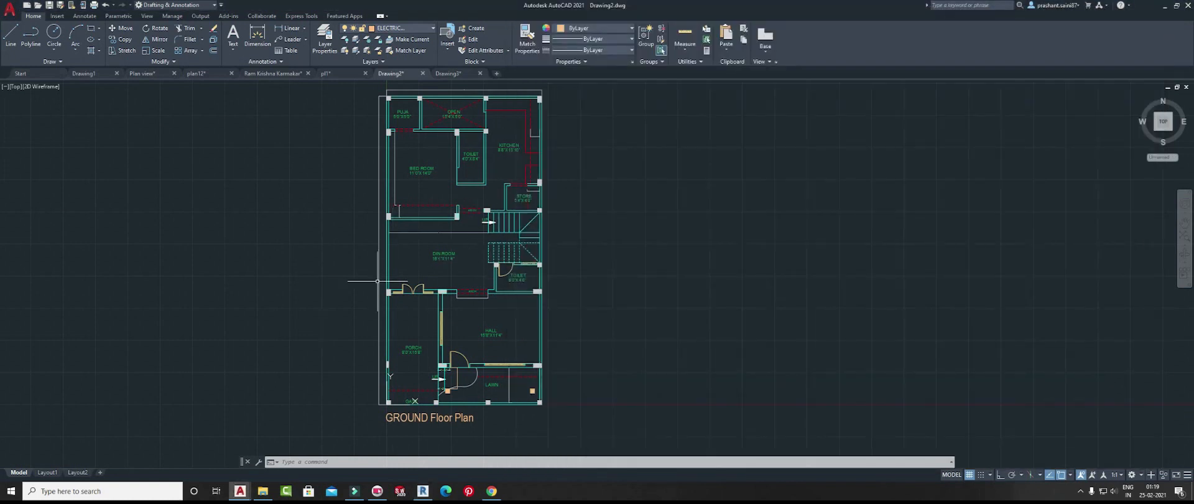
pyautogui.scroll(4, 473, 249)
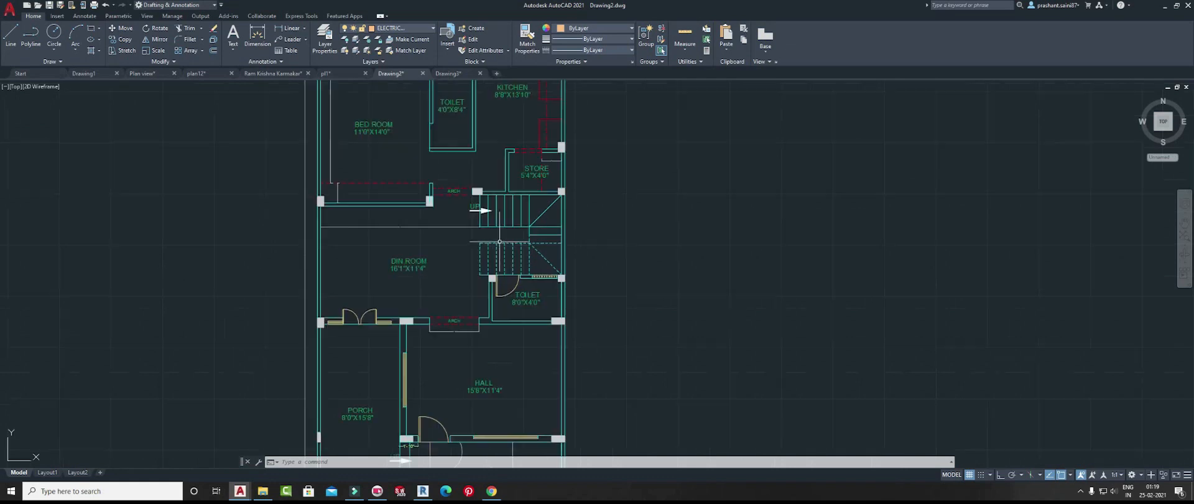
pyautogui.write('u')
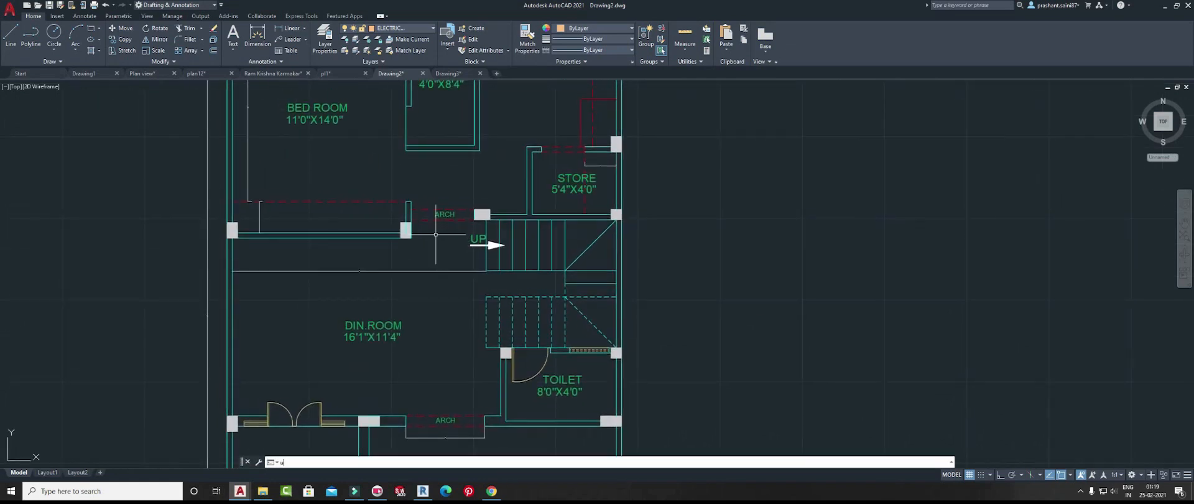
pyautogui.write('n')
pyautogui.press('Return')
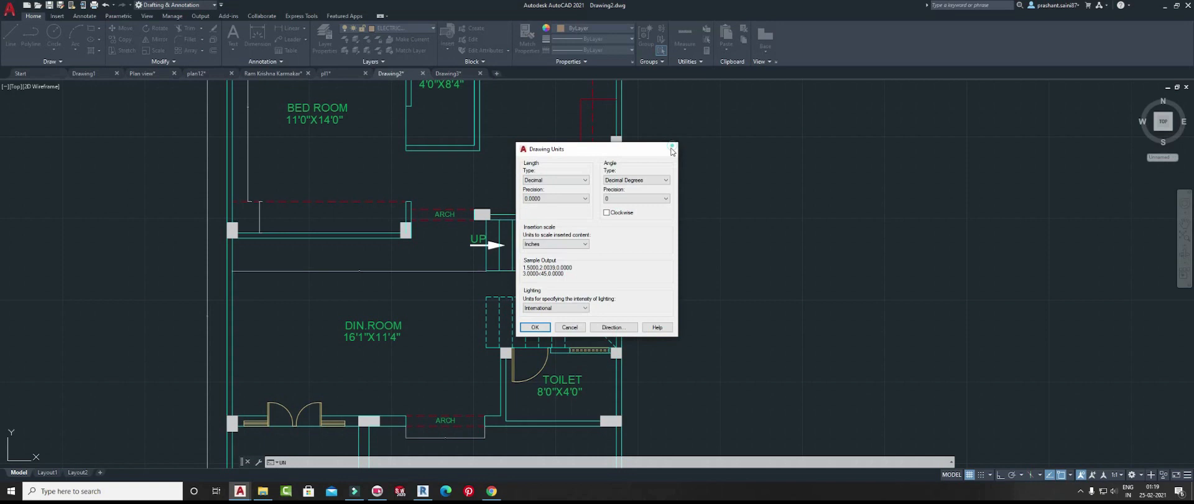
pyautogui.click(672, 147)
# - Dimension the thickness of the outer wall above the kitchen on the ground floor plan
pyautogui.scroll(-6, 465, 260)
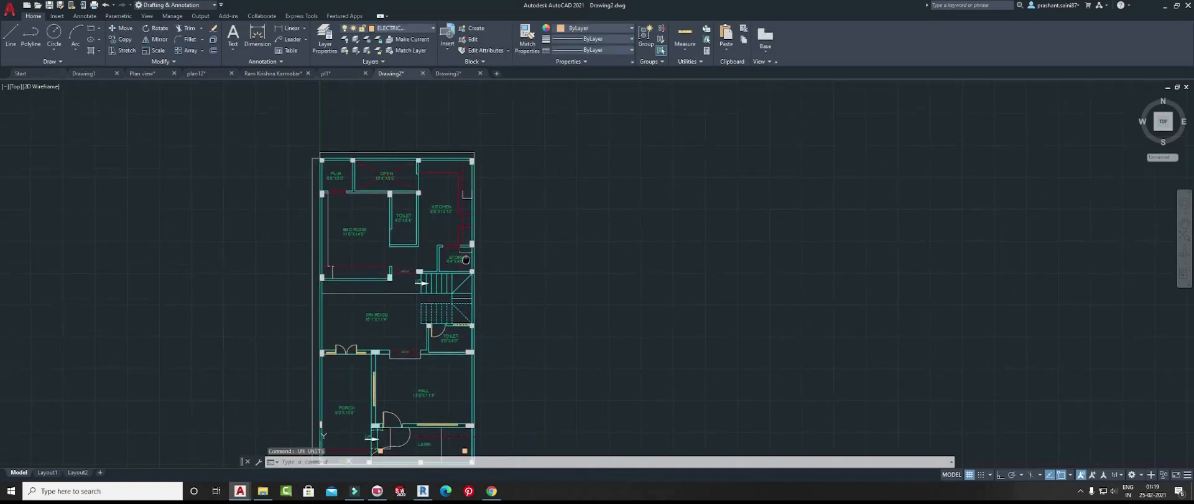
pyautogui.scroll(6, 446, 213)
pyautogui.scroll(-6, 424, 213)
pyautogui.scroll(6, 427, 214)
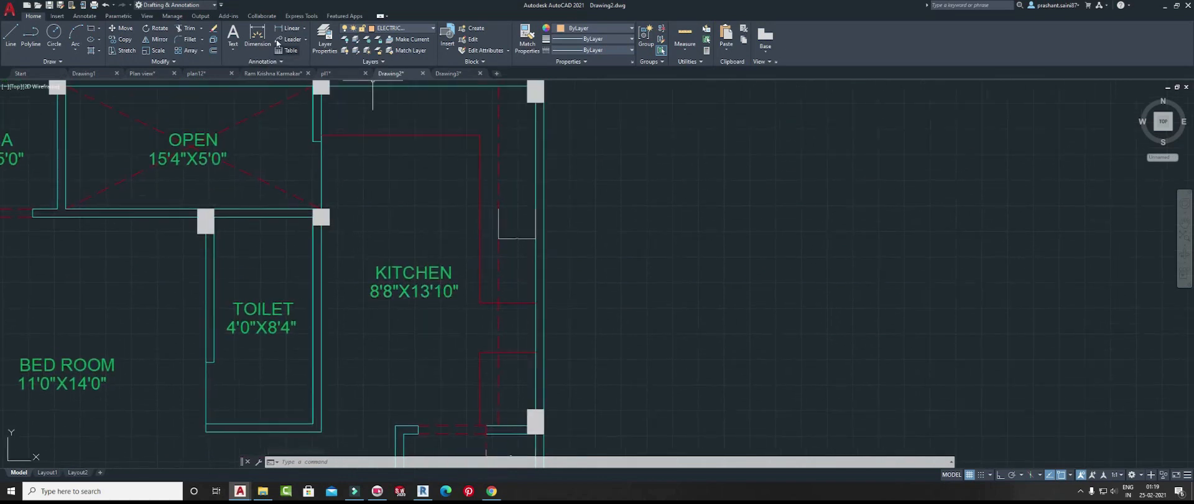
pyautogui.click(257, 36)
pyautogui.moveTo(329, 93); pyautogui.dragTo(325, 228, button='middle')
pyautogui.scroll(6, 324, 227)
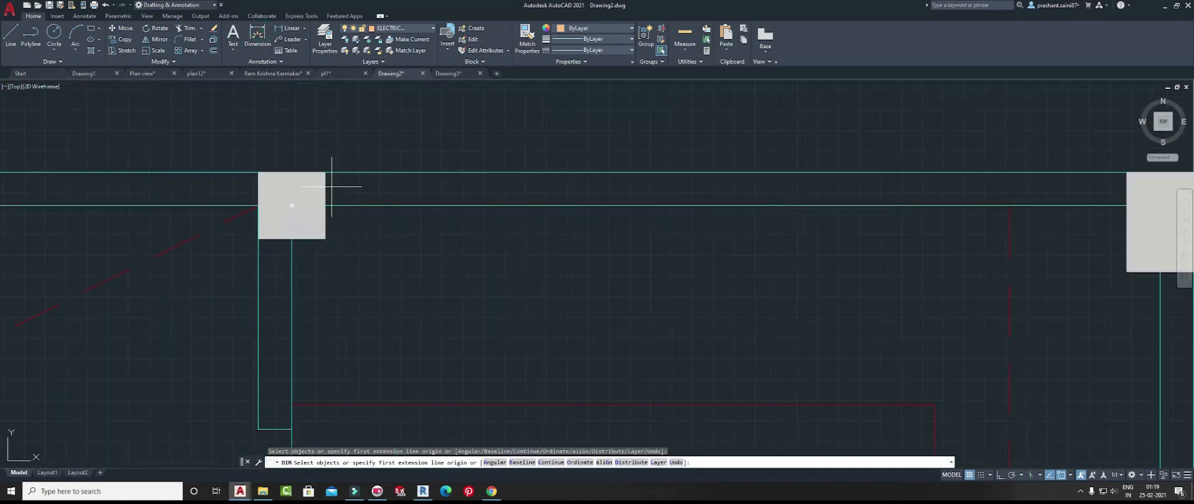
pyautogui.click(347, 207)
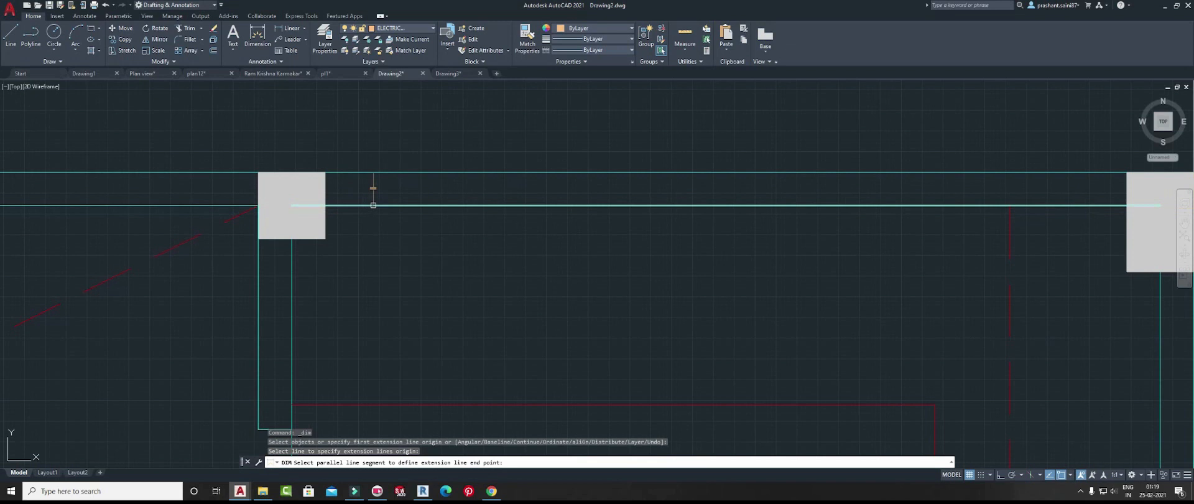
pyautogui.click(373, 201)
pyautogui.scroll(6, 373, 200)
pyautogui.scroll(-8, 327, 216)
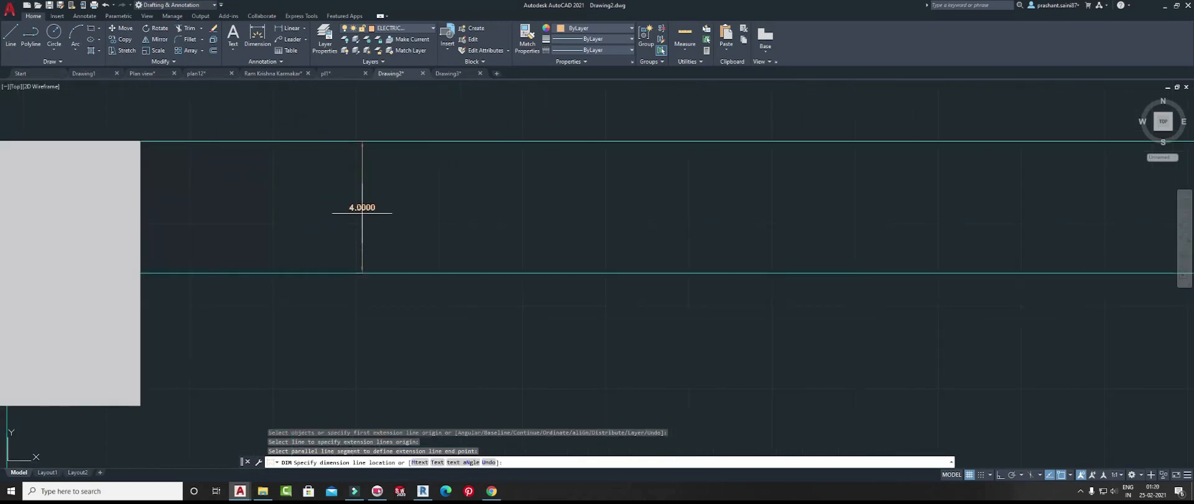
pyautogui.click(361, 213)
pyautogui.moveTo(402, 219); pyautogui.dragTo(454, 219, button='middle')
pyautogui.press('Escape')
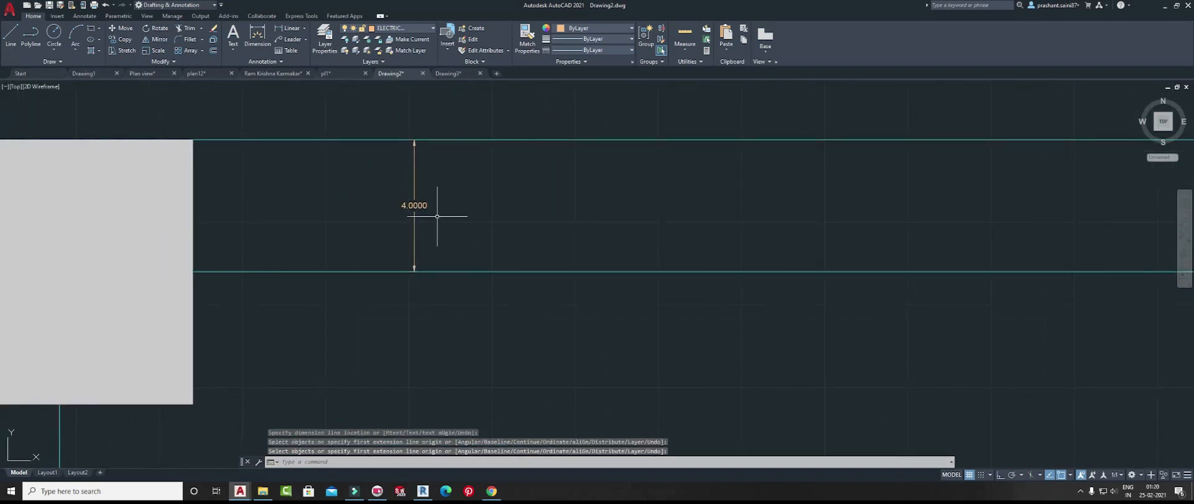
# - Set the Standard dimension style's primary units to Architectural with 0'-0 1/256" precision, and make the style current
pyautogui.write('d')
pyautogui.press('Return')
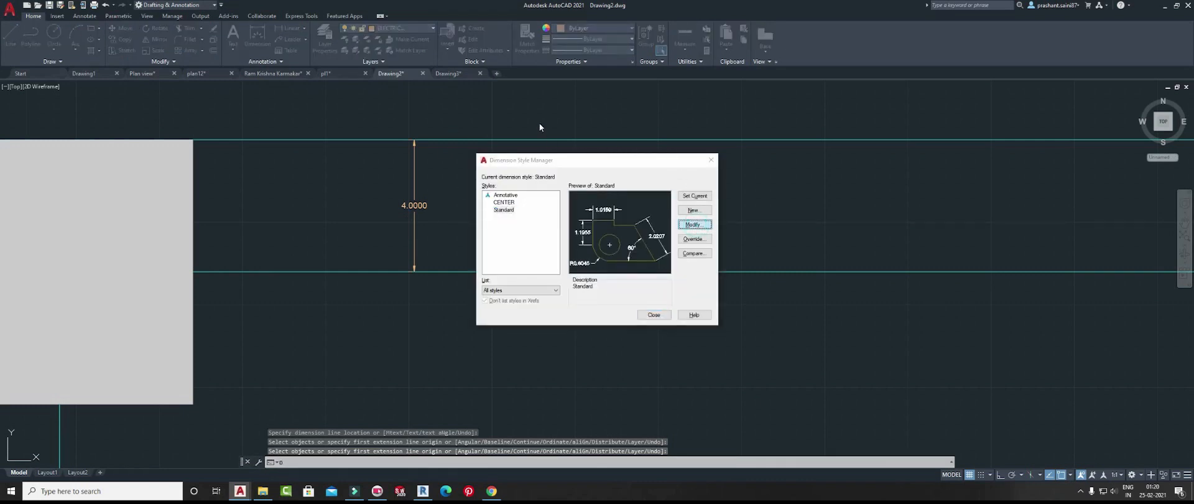
pyautogui.press('Return')
pyautogui.click(592, 142)
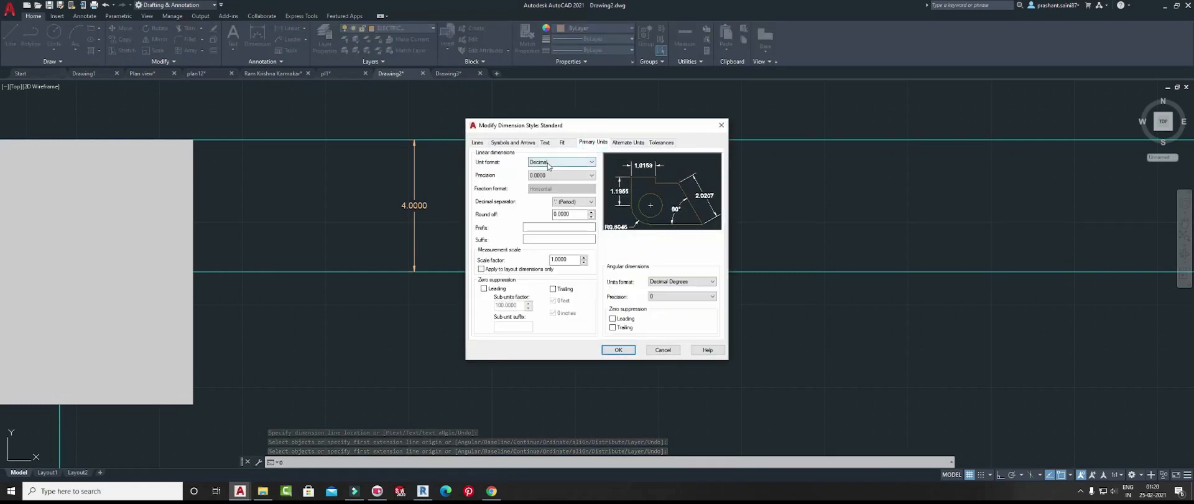
pyautogui.click(549, 162)
pyautogui.click(545, 185)
pyautogui.click(564, 175)
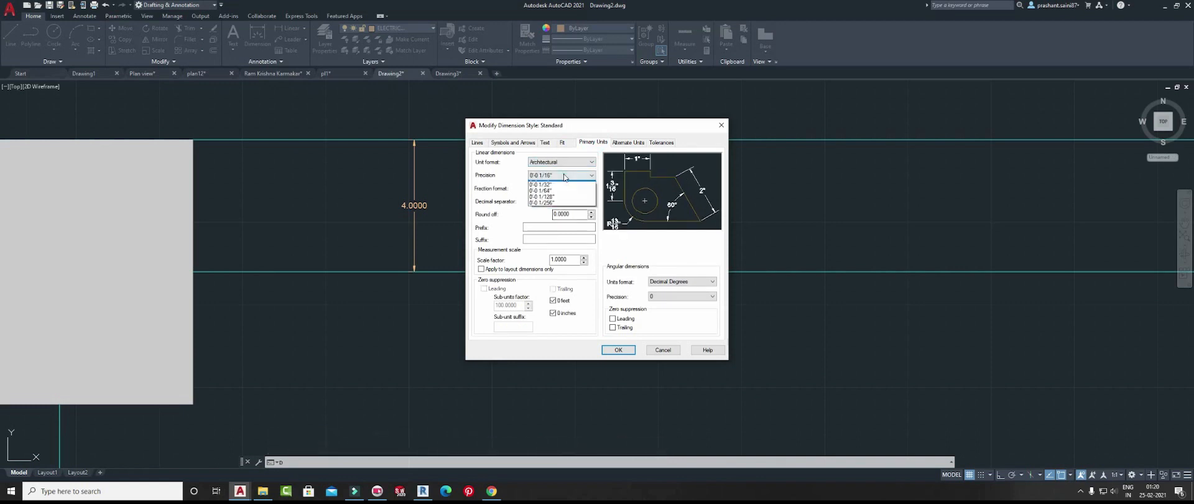
pyautogui.click(541, 203)
pyautogui.click(618, 350)
pyautogui.click(695, 195)
pyautogui.click(653, 315)
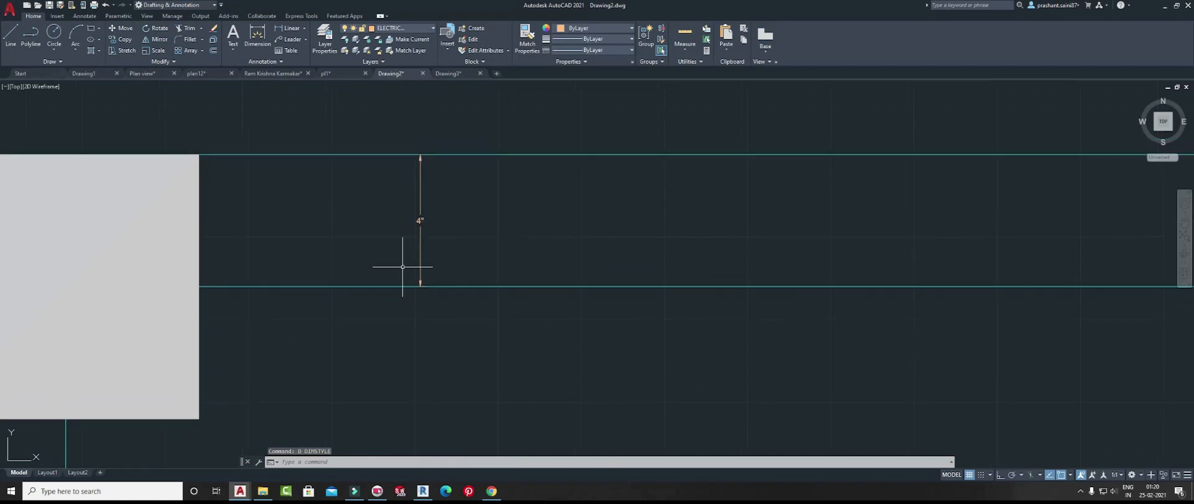
pyautogui.scroll(-6, 443, 186)
pyautogui.moveTo(582, 200); pyautogui.dragTo(484, 131, button='middle')
pyautogui.scroll(-4, 479, 148)
pyautogui.moveTo(487, 174); pyautogui.dragTo(470, 132, button='middle')
pyautogui.scroll(-5, 476, 237)
pyautogui.moveTo(475, 237); pyautogui.dragTo(487, 221, button='middle')
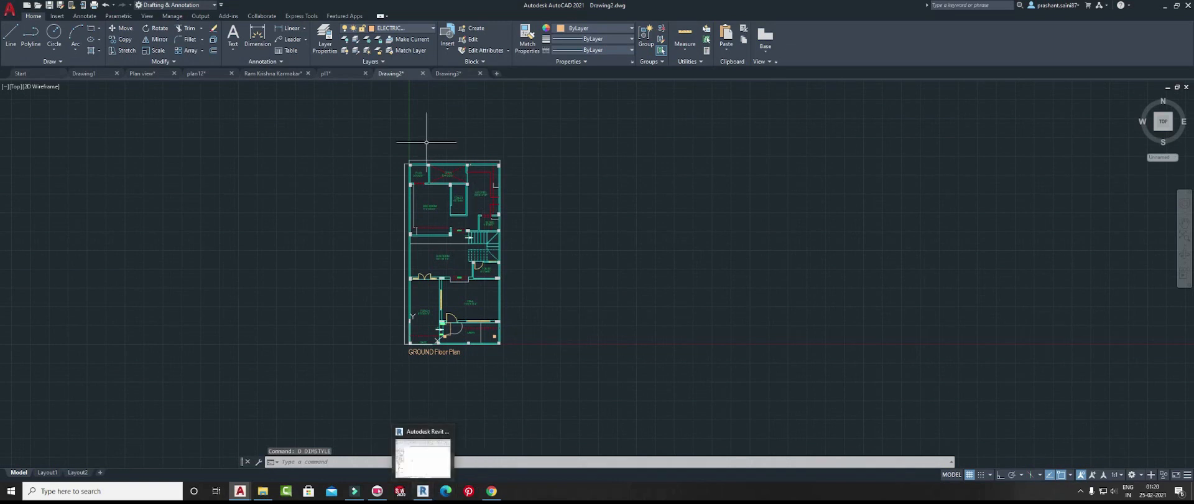
pyautogui.click(11, 10)
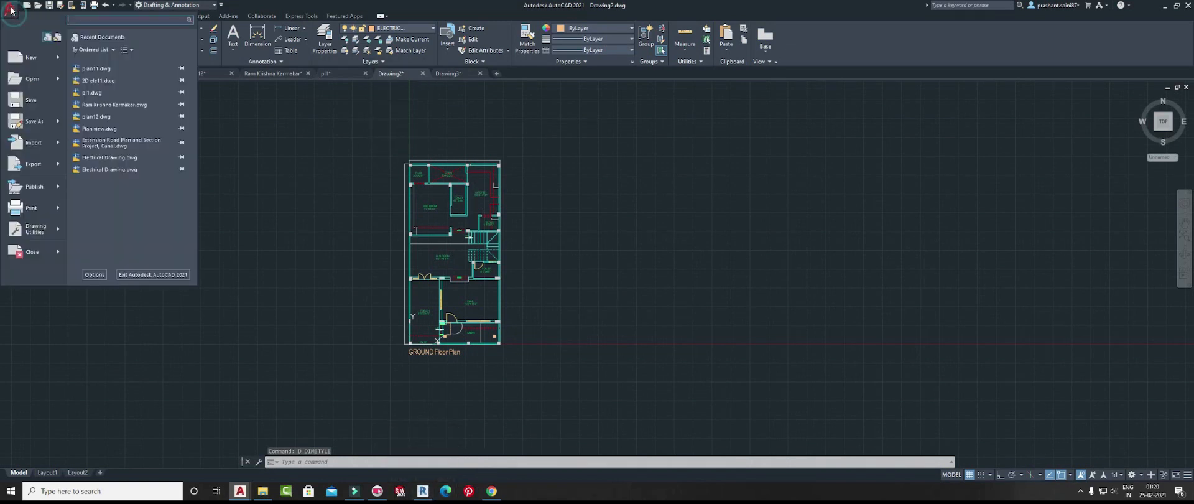
pyautogui.click(322, 142)
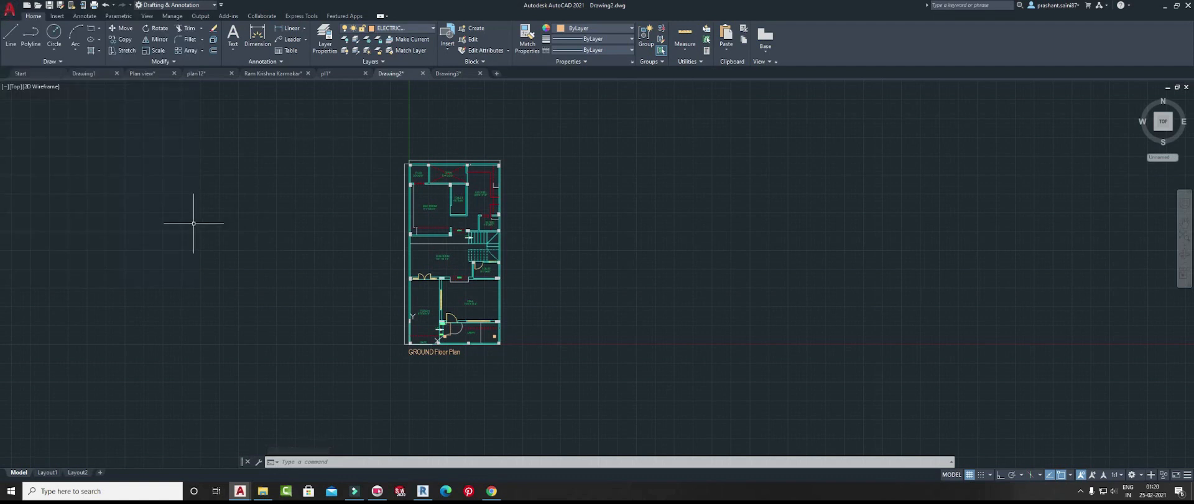
pyautogui.scroll(2, 387, 226)
pyautogui.moveTo(507, 234)
pyautogui.mouseDown(button='middle')
pyautogui.moveTo(493, 232)
pyautogui.moveTo(508, 238)
pyautogui.mouseUp(button='middle')
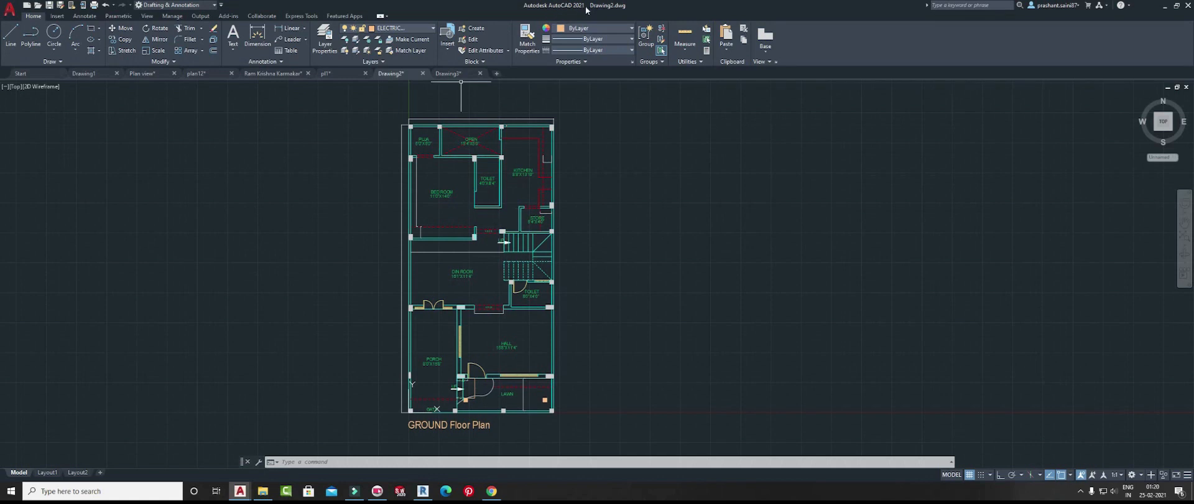
# - Save the ground floor plan drawing to the Desktop as "ground floor" in AutoCAD 2018 Drawing (*.dwg) format
pyautogui.click(422, 491)
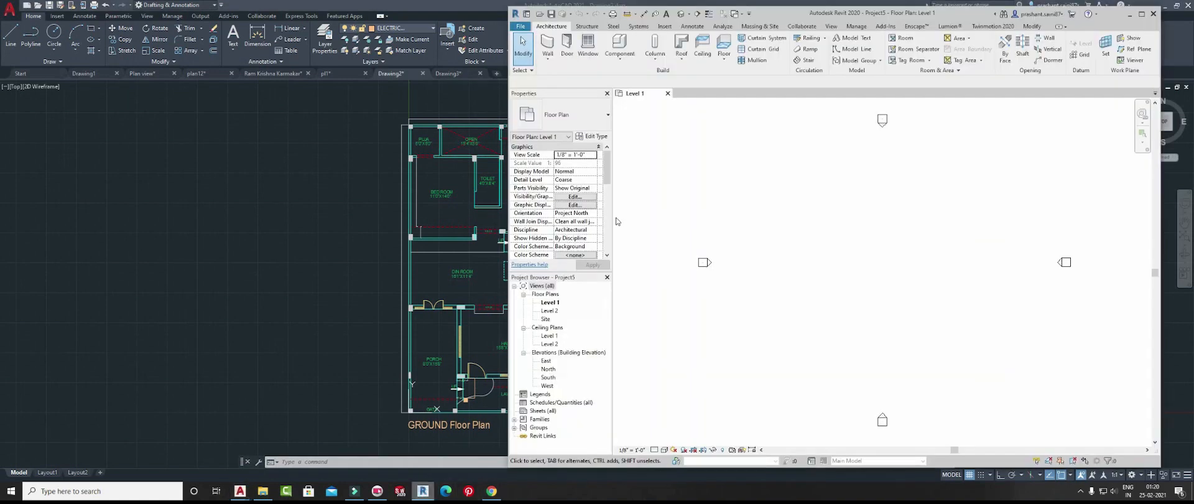
pyautogui.click(467, 135)
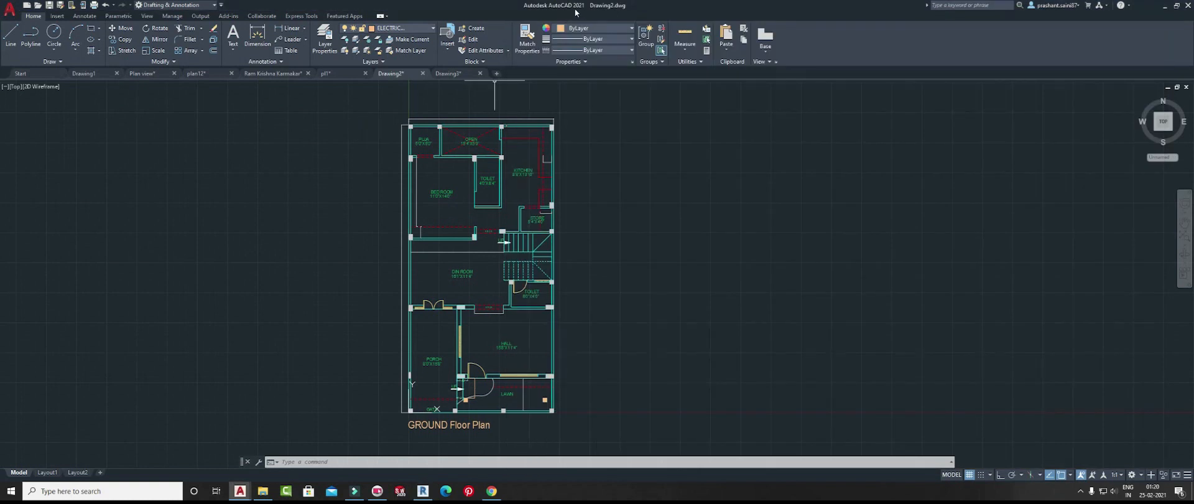
pyautogui.click(10, 9)
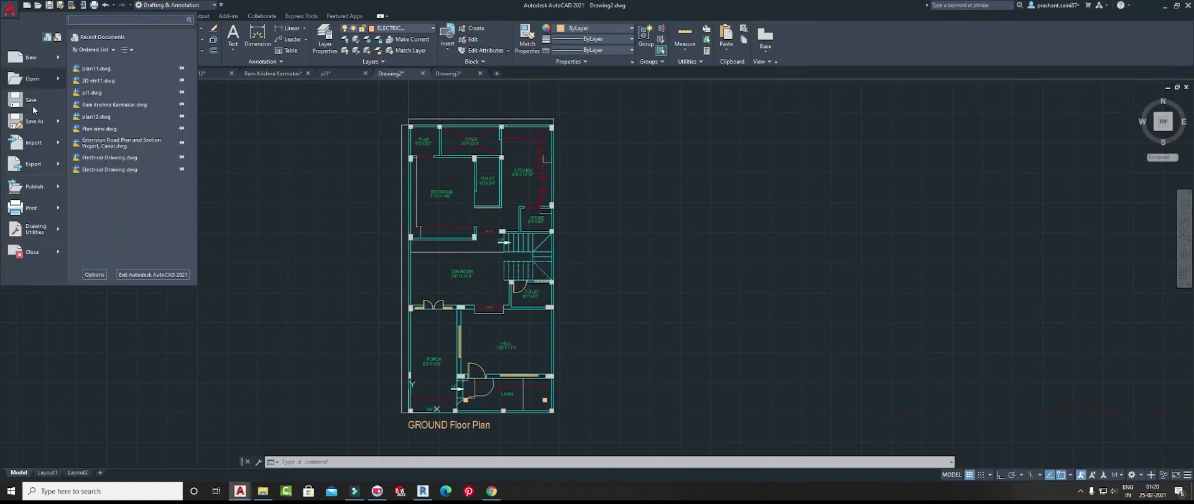
pyautogui.click(28, 99)
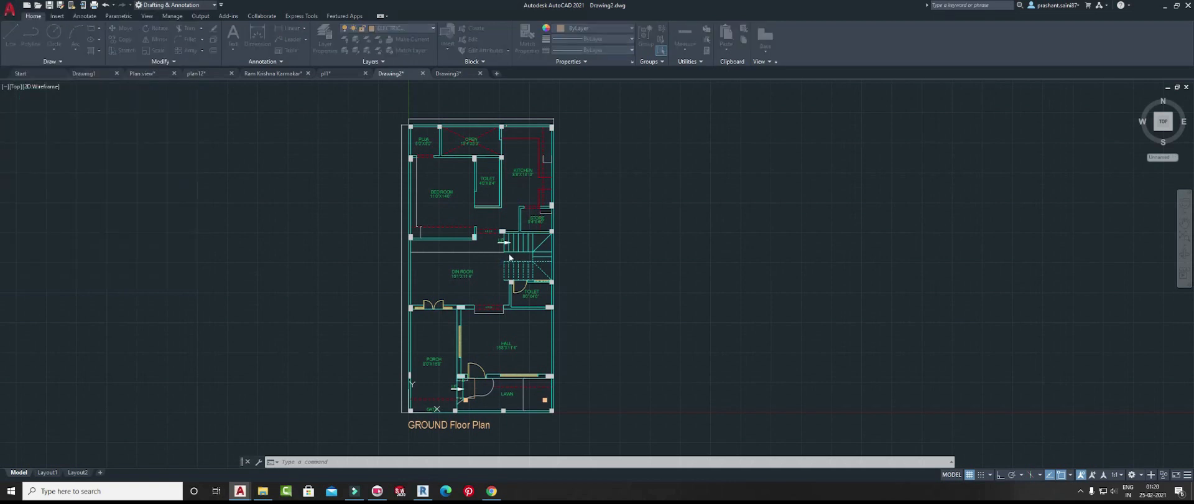
pyautogui.click(479, 223)
pyautogui.click(586, 332)
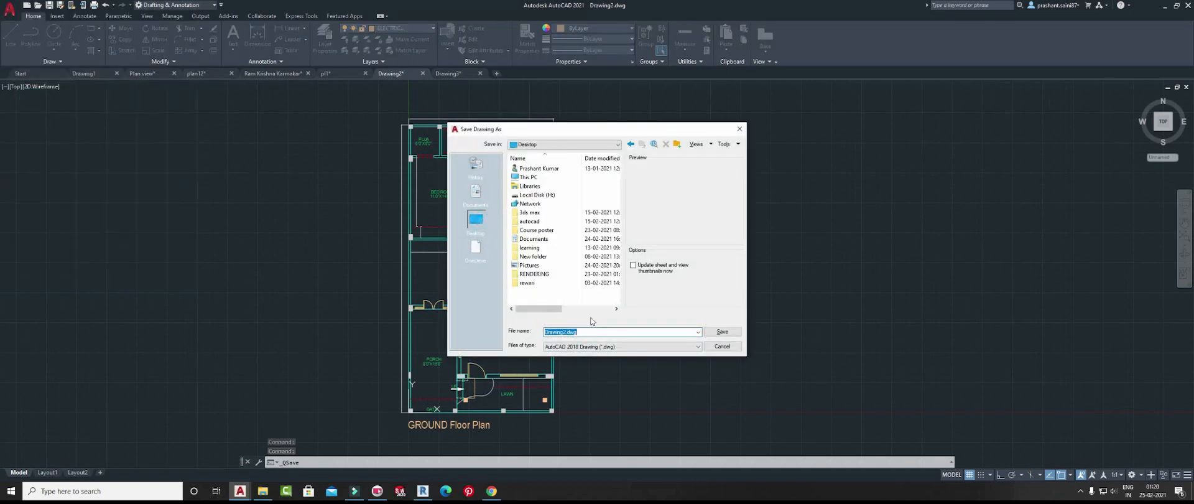
pyautogui.write('ground floor')
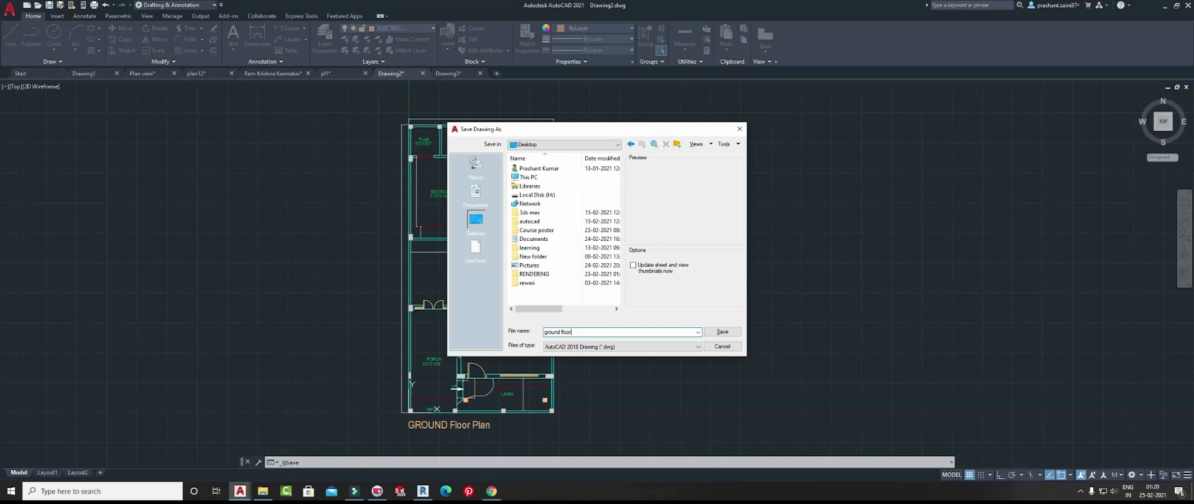
pyautogui.click(630, 349)
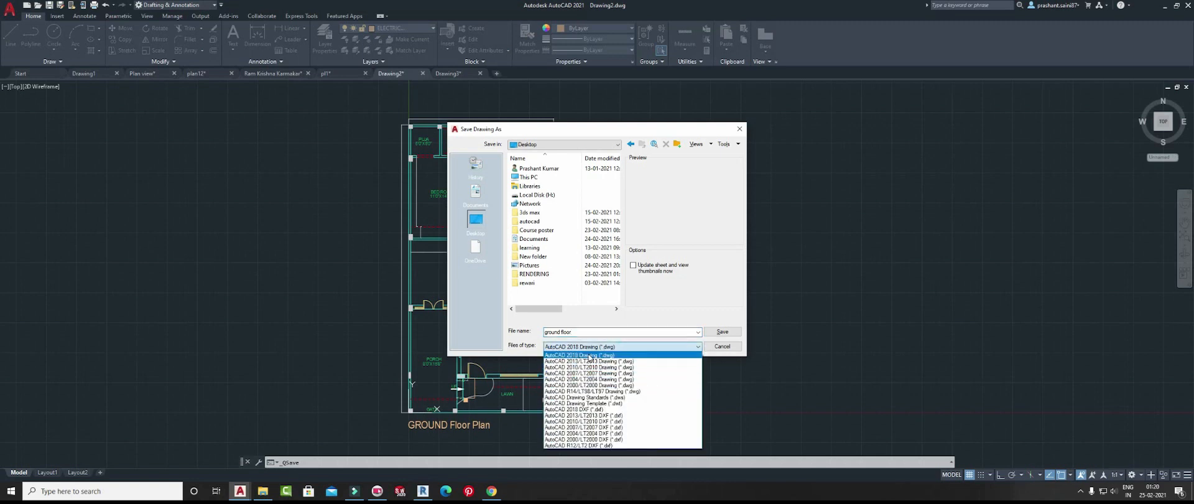
pyautogui.click(589, 356)
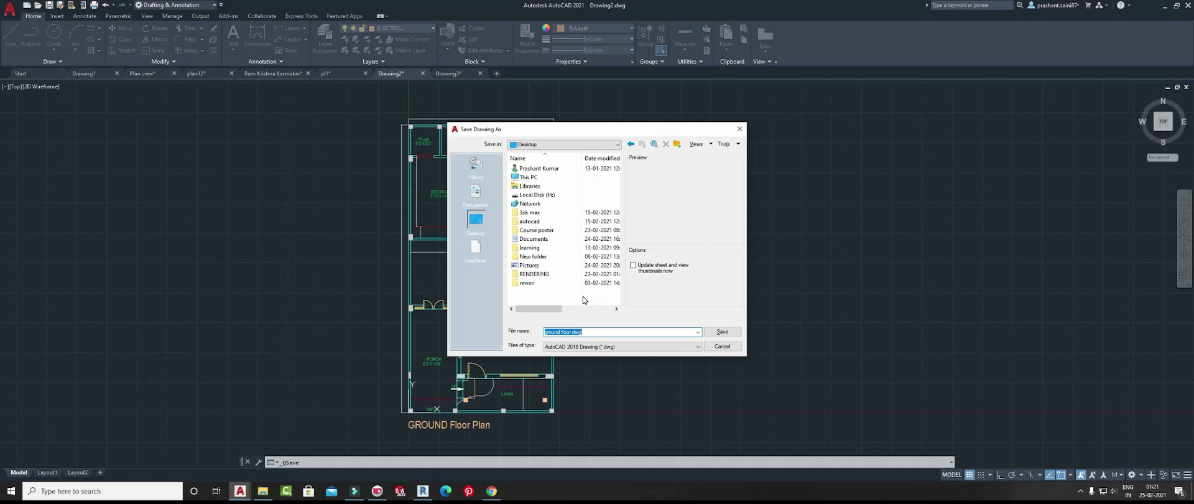
pyautogui.click(597, 346)
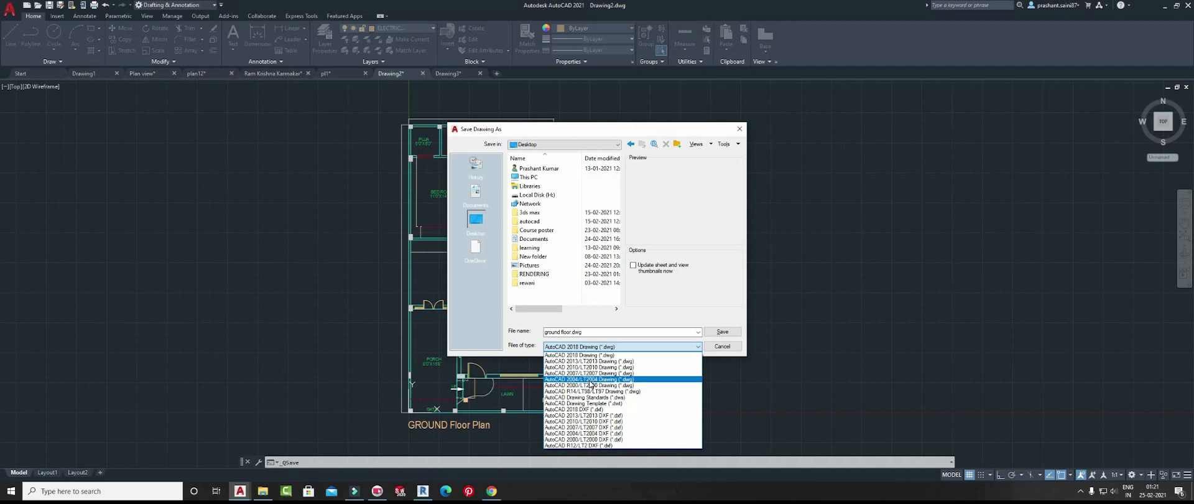
pyautogui.click(579, 355)
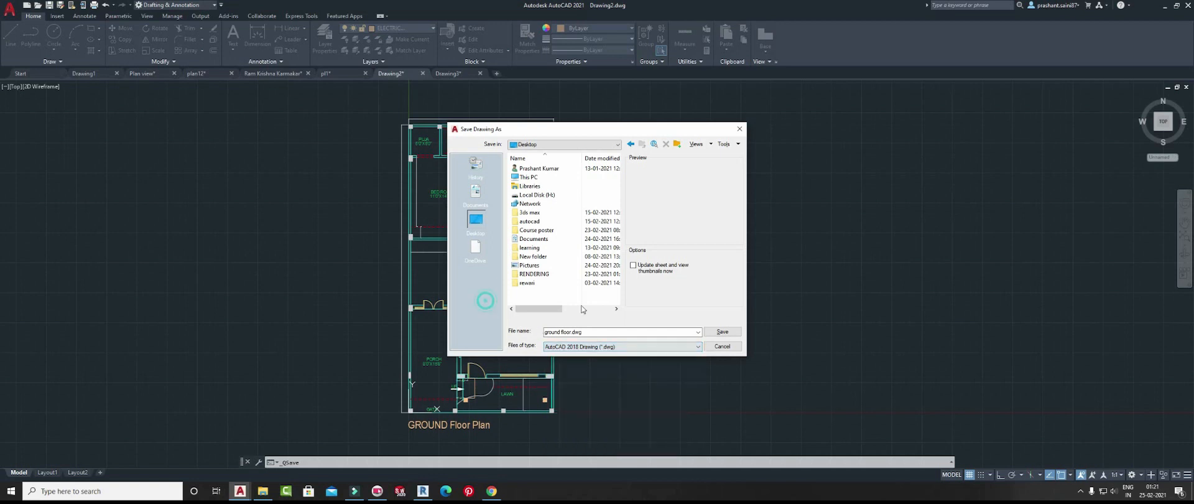
pyautogui.click(719, 333)
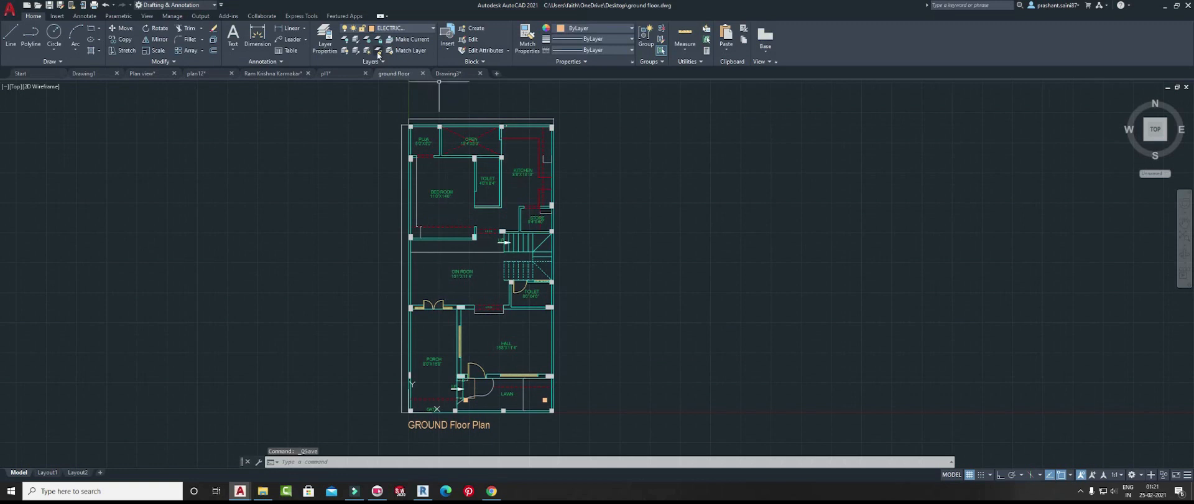
# - Save the first floor plan in Drawing3 to the Desktop as "first floor"
pyautogui.click(447, 73)
pyautogui.click(9, 17)
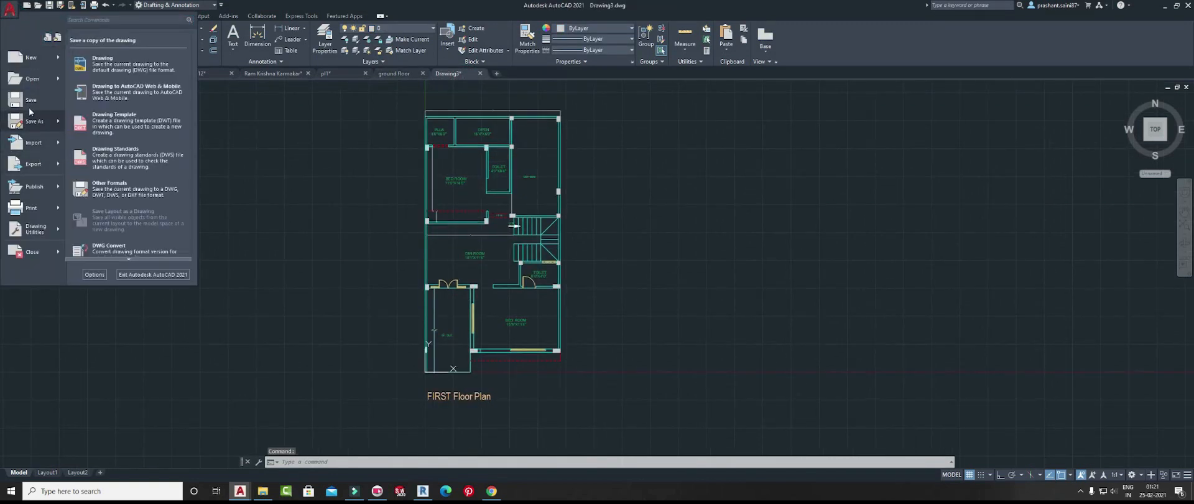
pyautogui.click(30, 108)
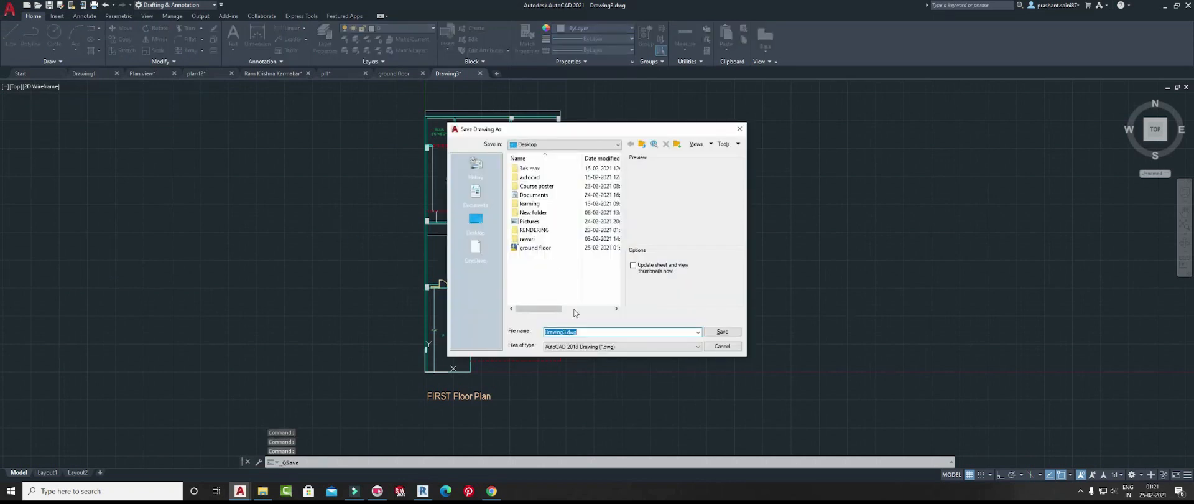
pyautogui.write('first floor')
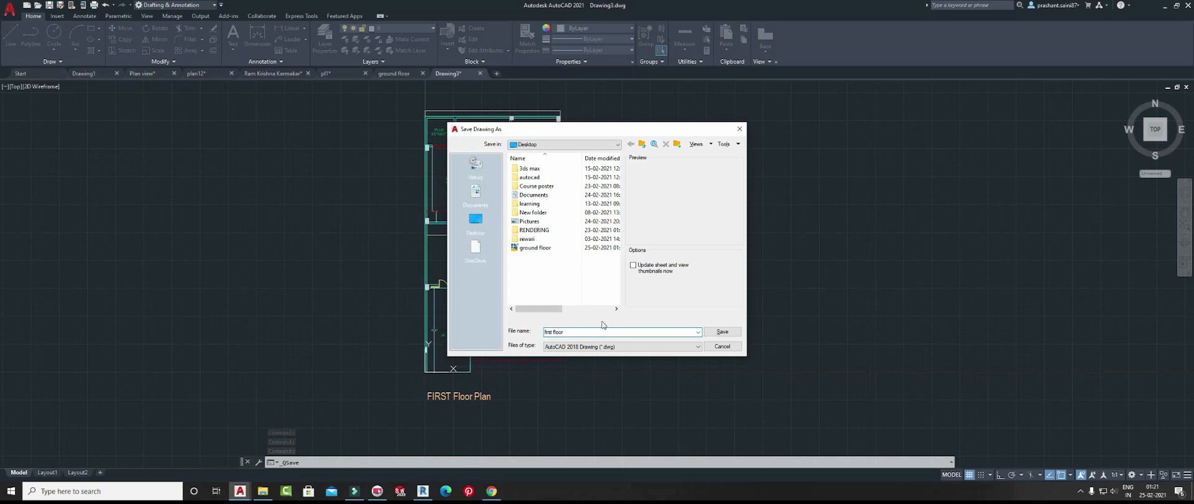
pyautogui.click(722, 332)
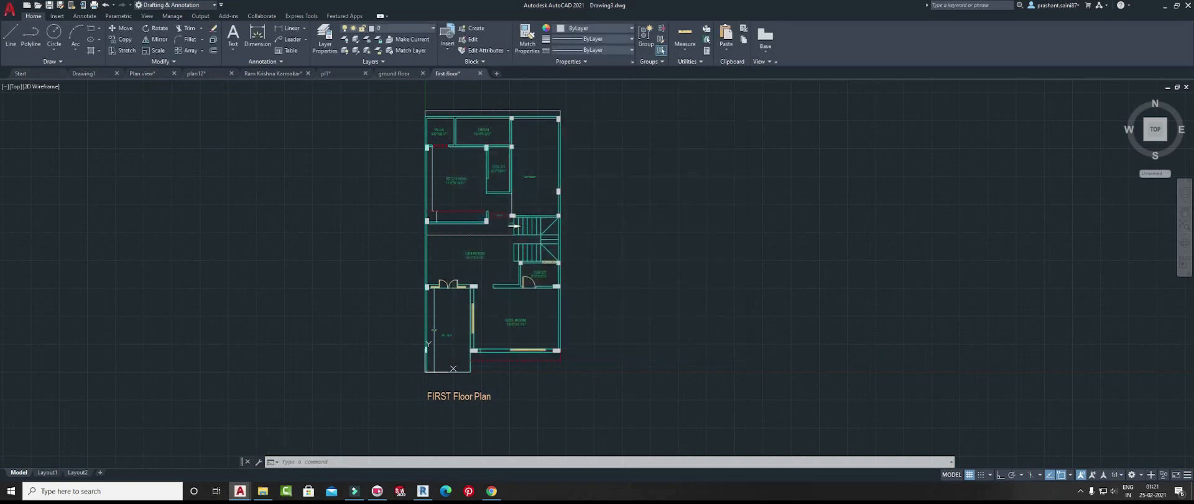
# - Switch to the Revit project, start a CAD import and choose the ground floor DWG file from the Desktop
pyautogui.click(425, 492)
pyautogui.click(1145, 14)
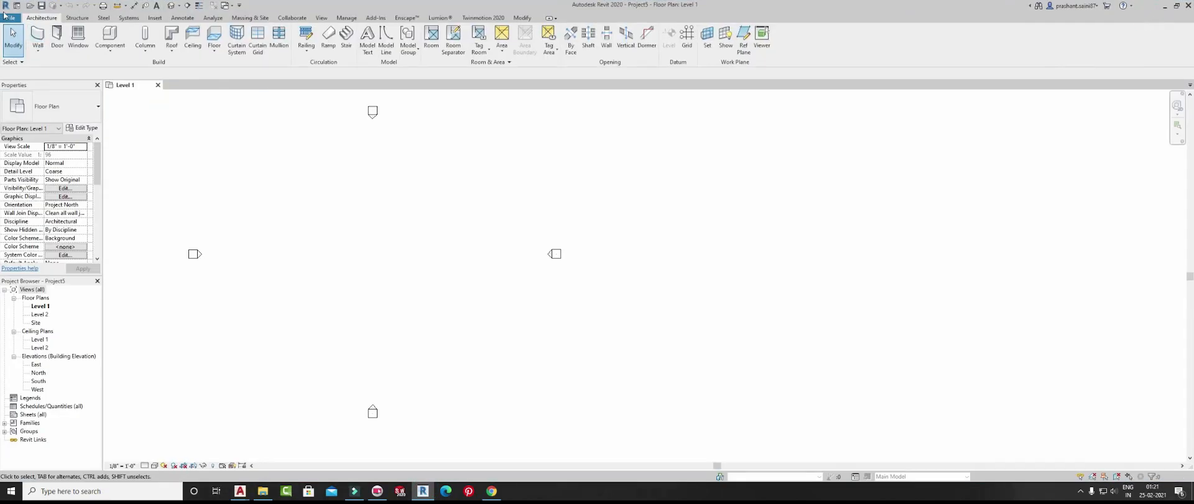
pyautogui.click(7, 17)
pyautogui.click(341, 160)
pyautogui.click(157, 19)
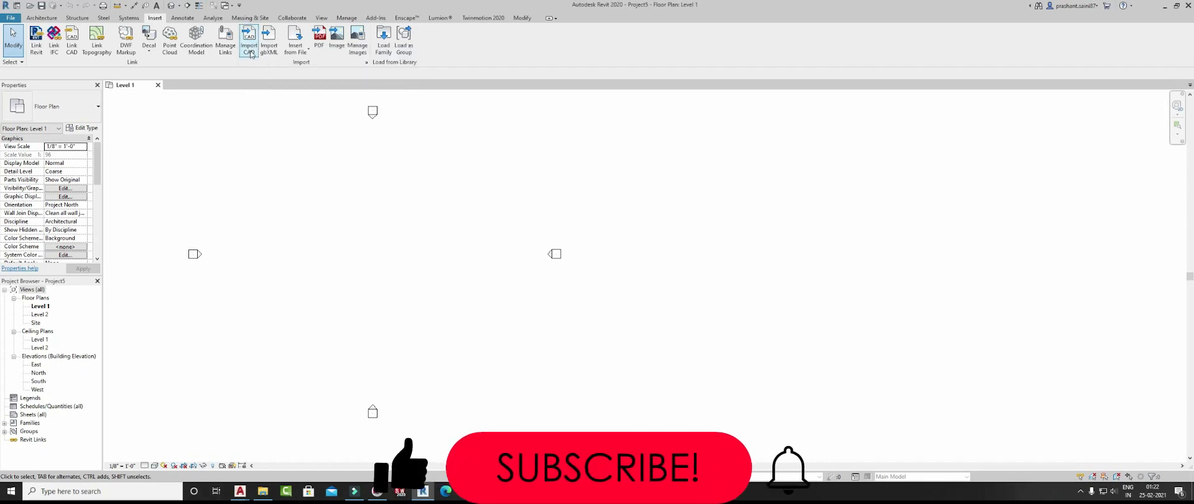
pyautogui.click(248, 48)
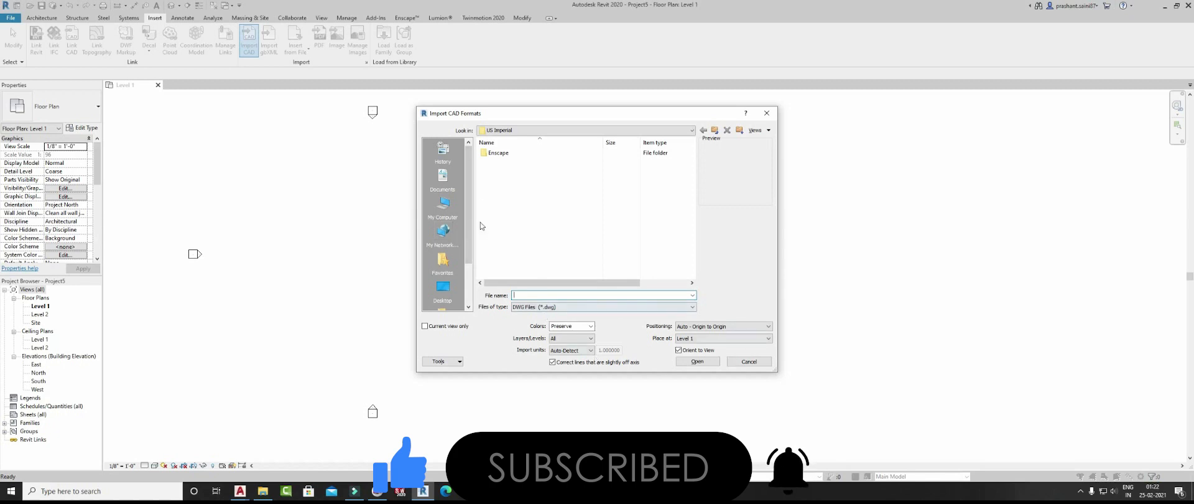
pyautogui.moveTo(594, 120); pyautogui.dragTo(796, 100)
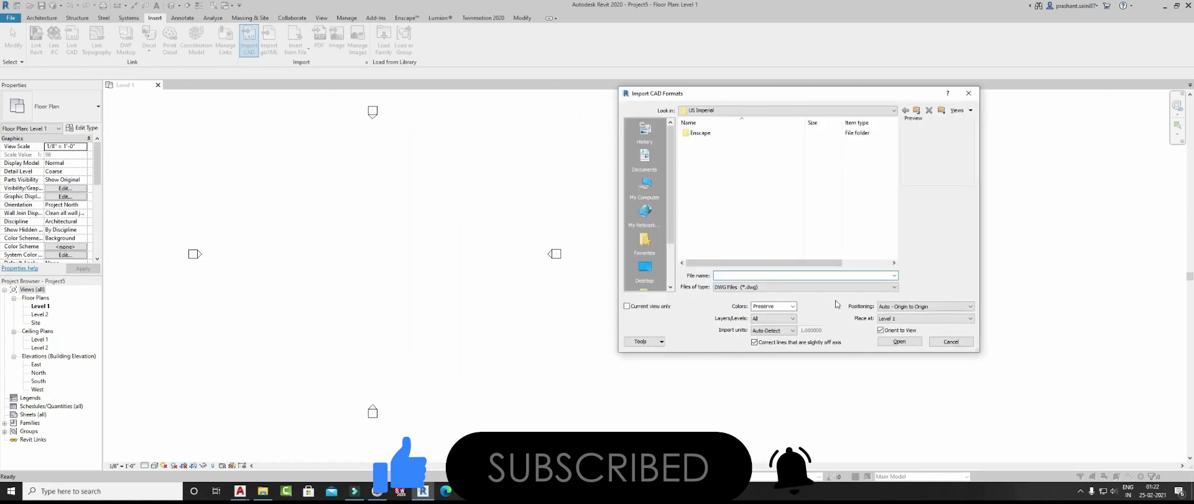
pyautogui.click(641, 268)
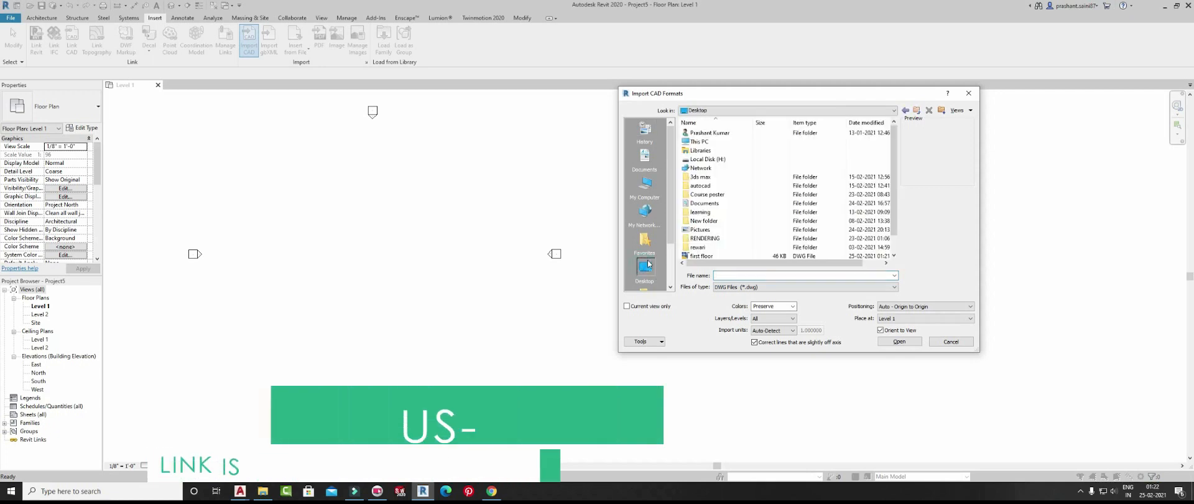
pyautogui.scroll(-1, 684, 255)
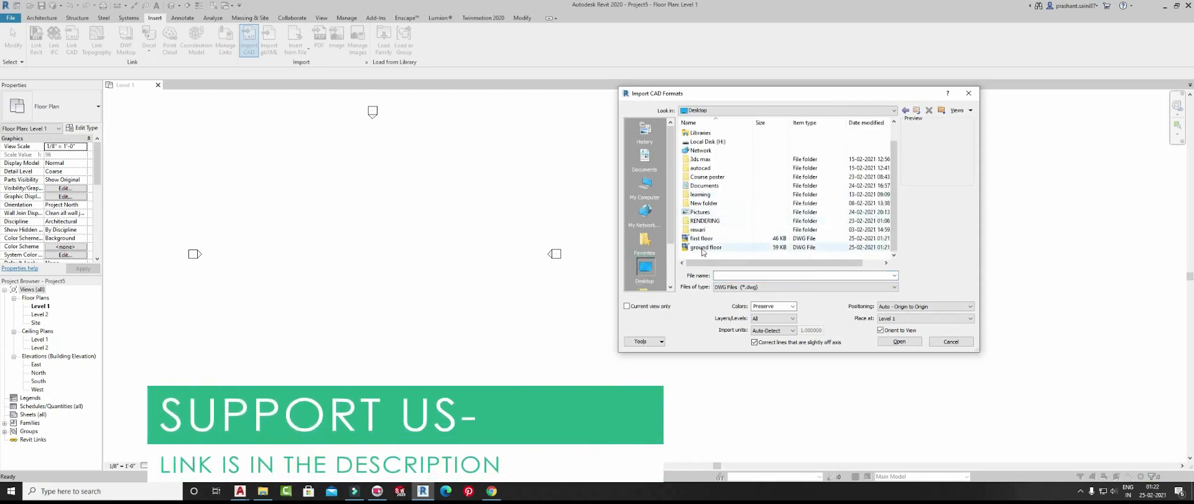
pyautogui.click(702, 249)
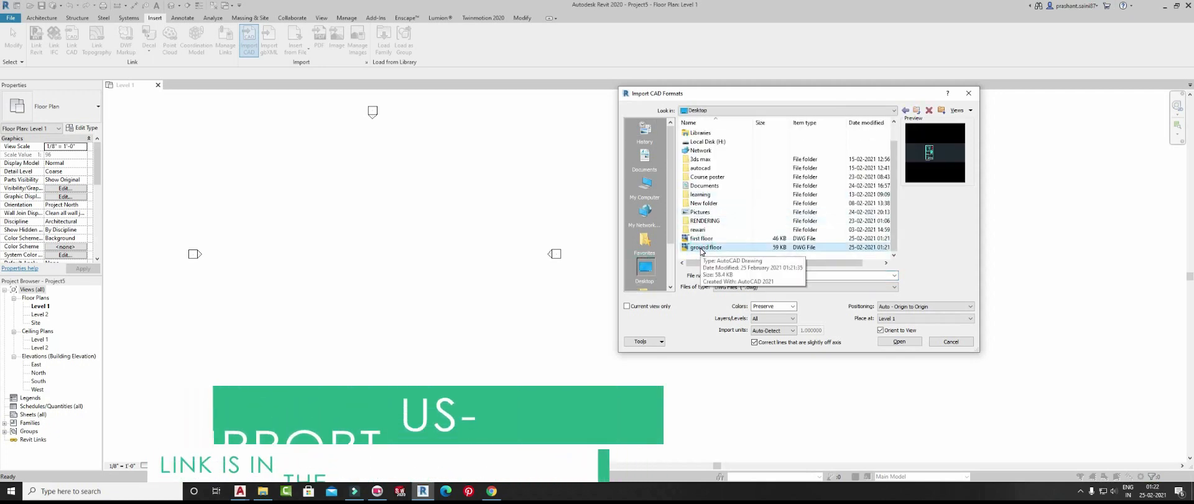
# - Choose Preserve for the import colors, try the Visible and Specify layer options, and return the layers to All
pyautogui.click(781, 307)
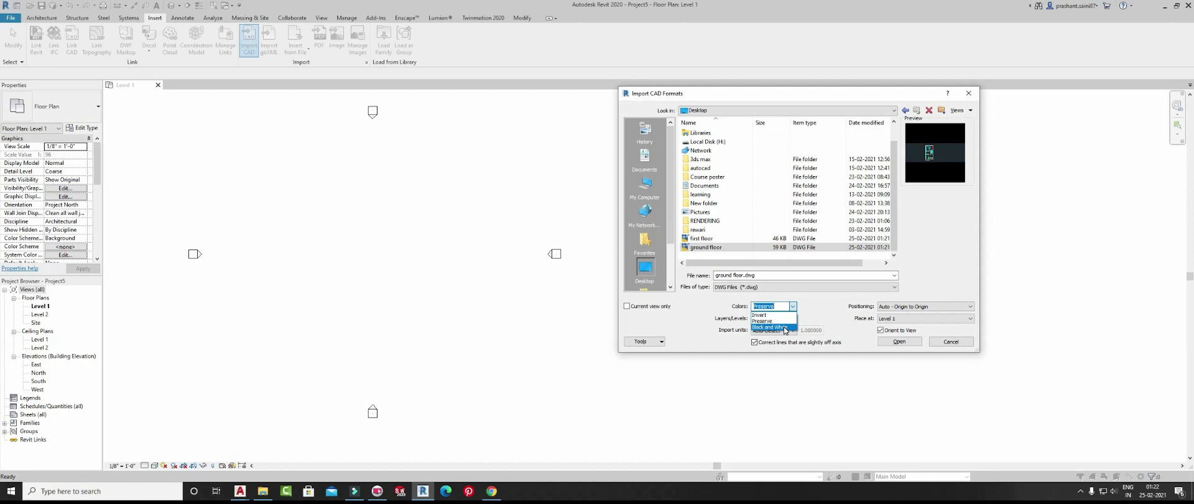
pyautogui.click(789, 321)
pyautogui.click(775, 320)
pyautogui.click(771, 320)
pyautogui.click(770, 320)
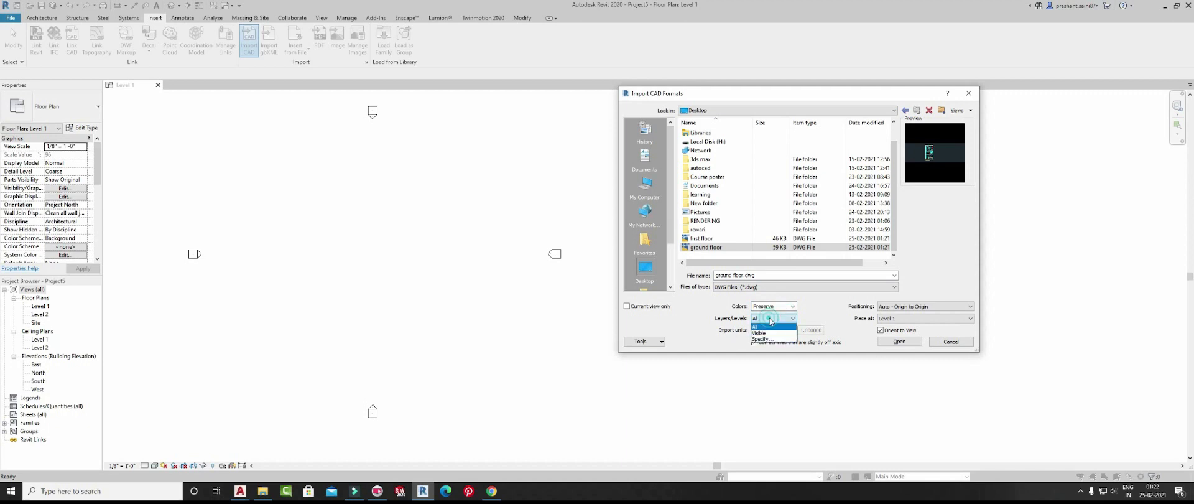
pyautogui.click(765, 334)
pyautogui.click(773, 319)
pyautogui.click(772, 339)
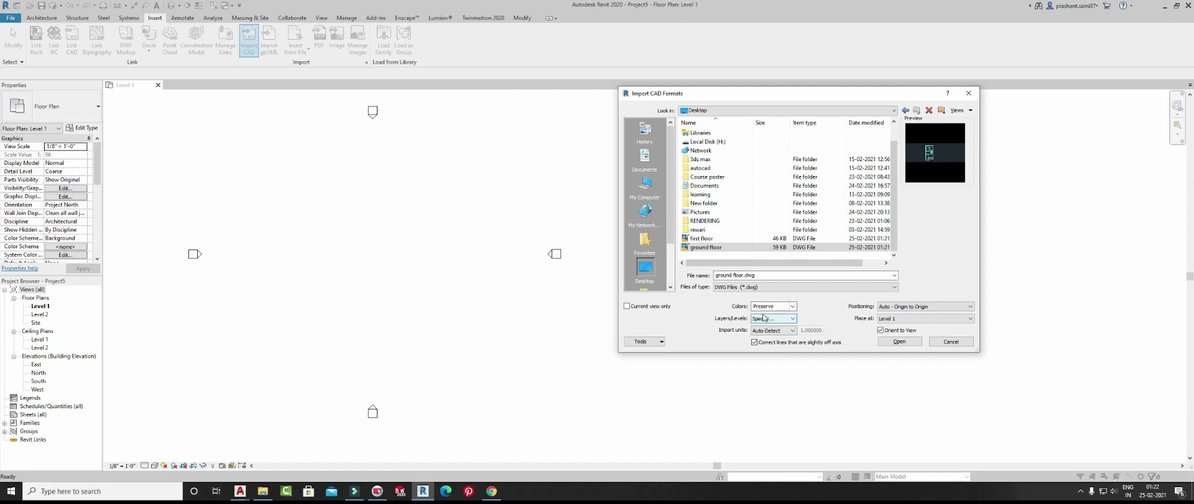
pyautogui.click(777, 319)
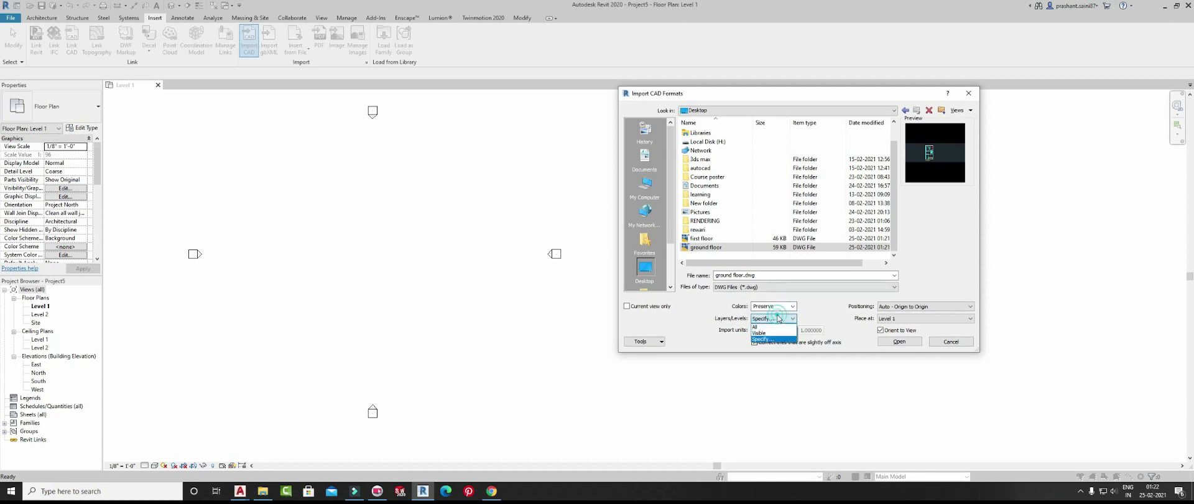
pyautogui.click(770, 326)
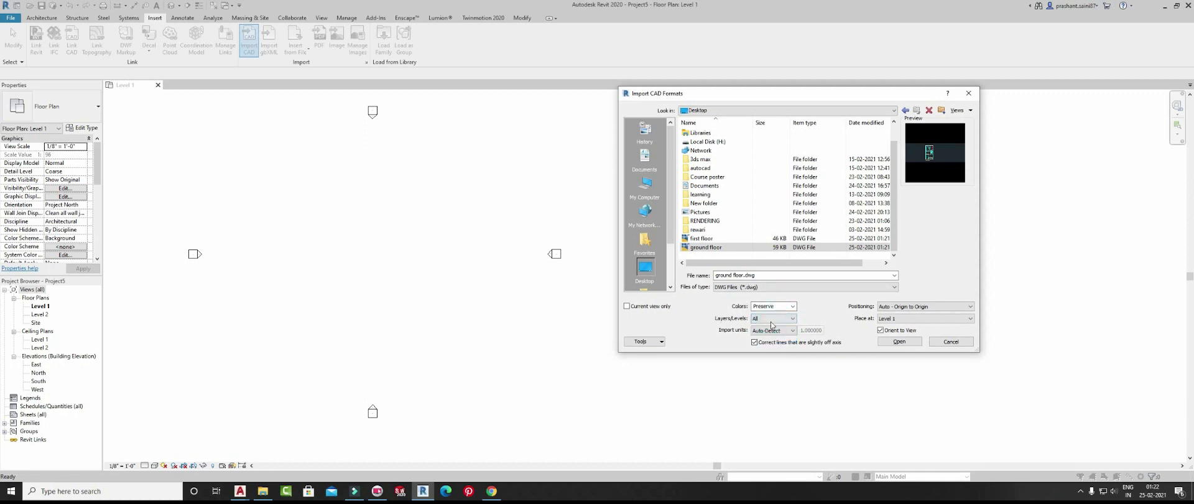
# - Try feet, meter and Custom factor as the import units, and set them back to Auto-Detect
pyautogui.click(773, 331)
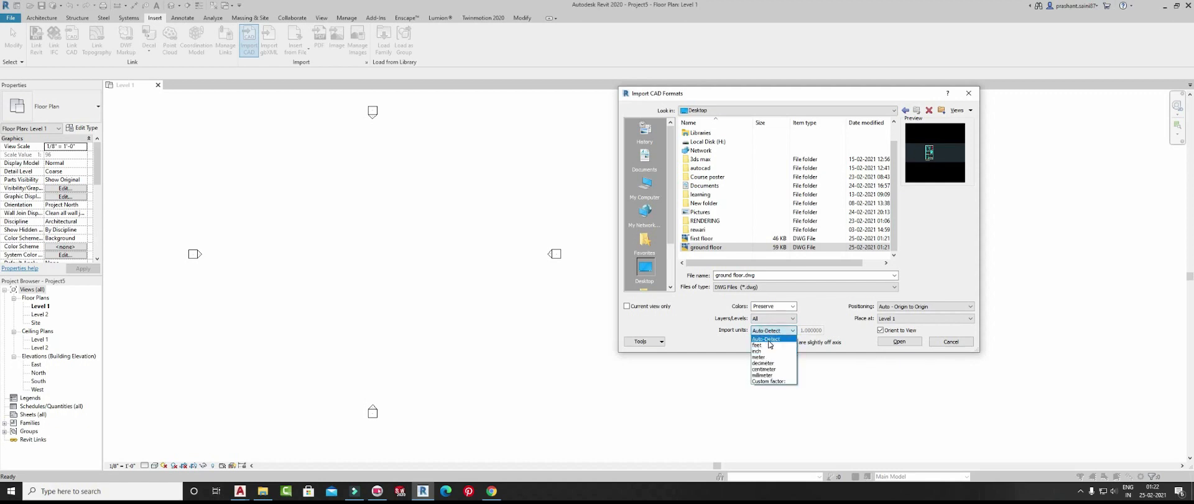
pyautogui.click(782, 337)
pyautogui.click(774, 331)
pyautogui.click(774, 346)
pyautogui.click(778, 331)
pyautogui.click(768, 357)
pyautogui.click(780, 330)
pyautogui.click(769, 381)
pyautogui.click(784, 330)
pyautogui.click(812, 331)
pyautogui.click(793, 331)
pyautogui.click(806, 331)
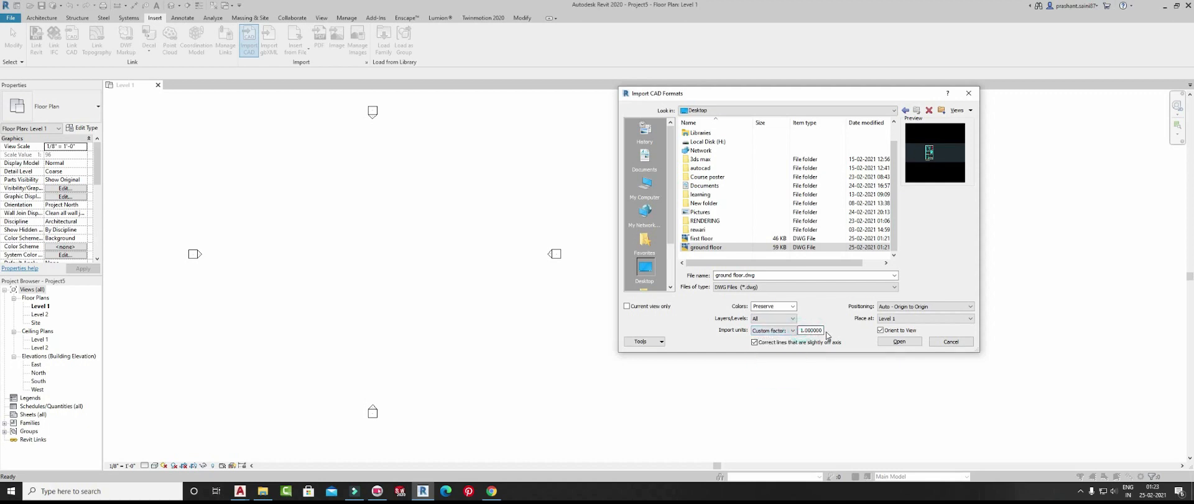
pyautogui.click(780, 335)
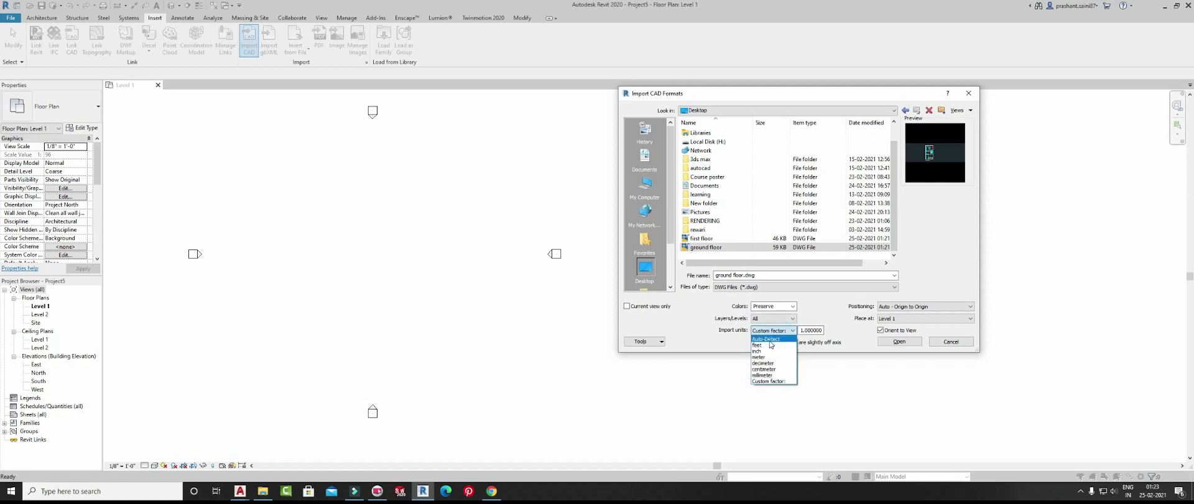
pyautogui.click(778, 340)
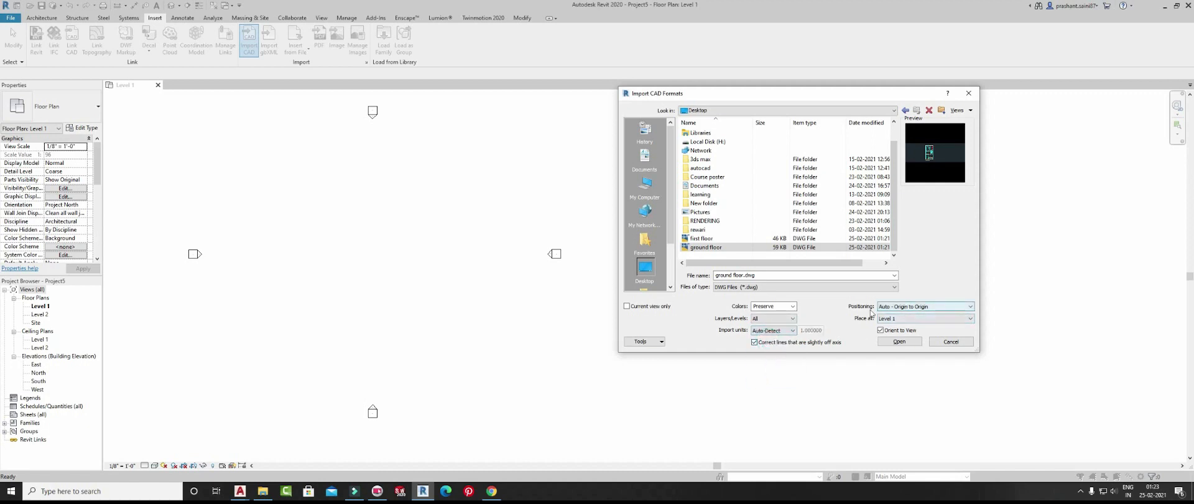
# - Import the ground floor drawing at Level 1 with Auto - Origin to Origin positioning, and select the imported plan
pyautogui.click(924, 307)
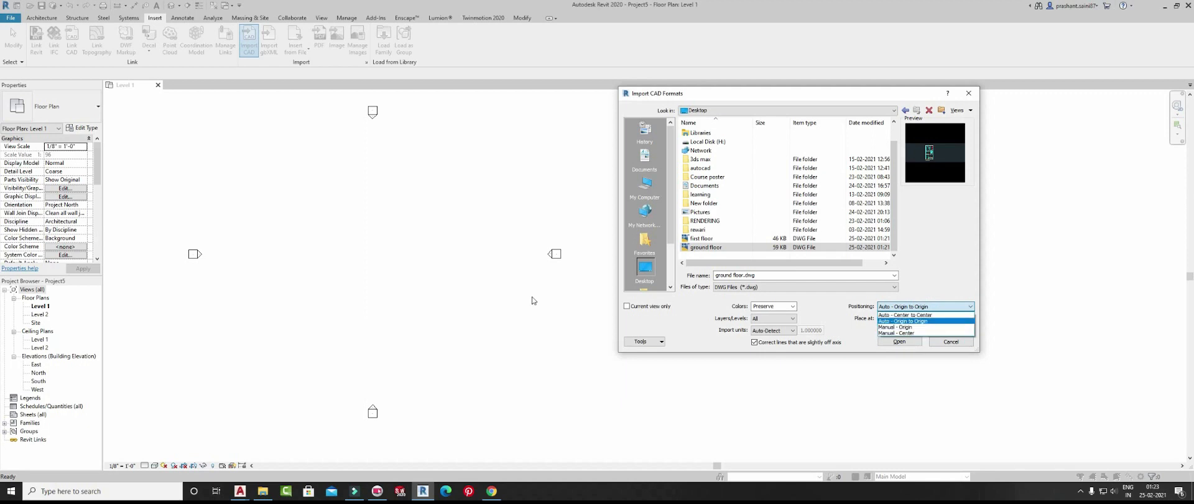
pyautogui.click(909, 322)
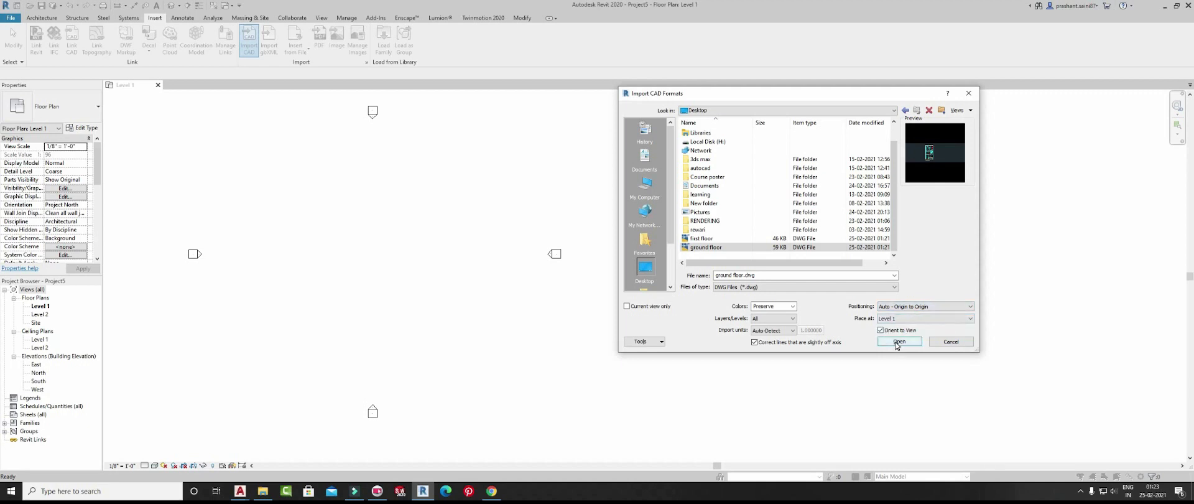
pyautogui.click(899, 342)
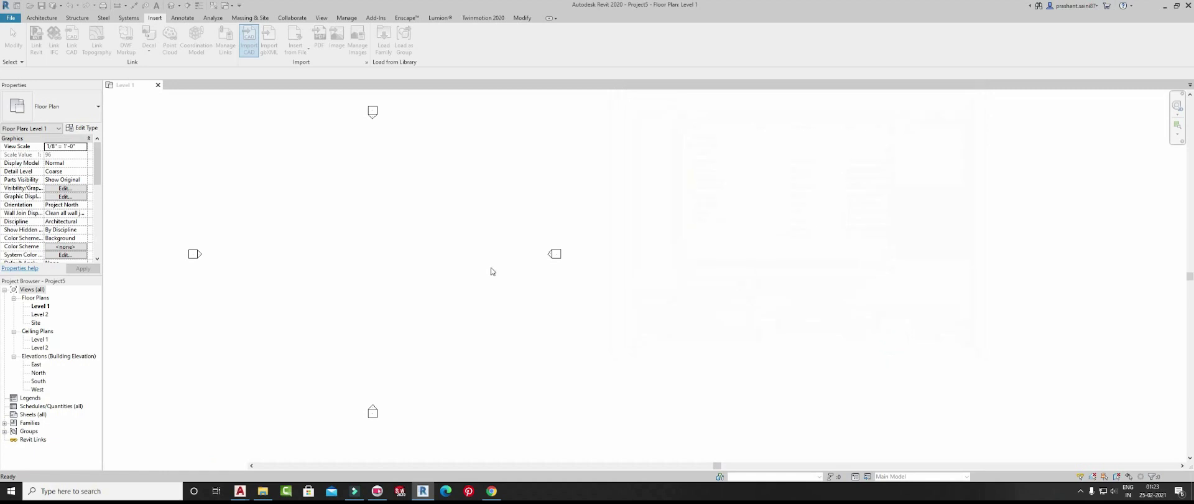
pyautogui.scroll(5, 464, 168)
pyautogui.scroll(-4, 662, 328)
pyautogui.click(560, 308)
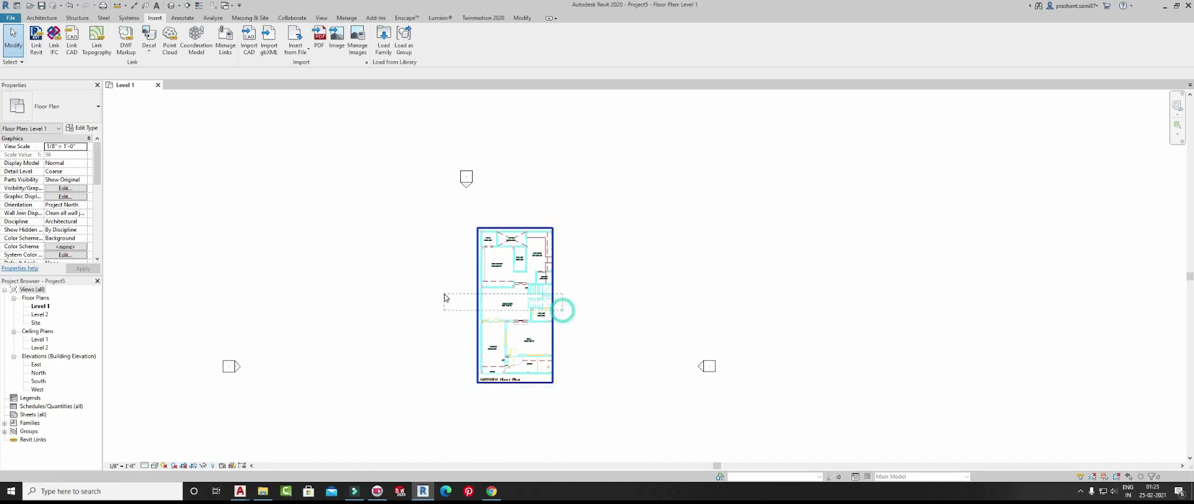
# - Remove the pinned ground floor import by deleting all of its layers
pyautogui.press('Delete')
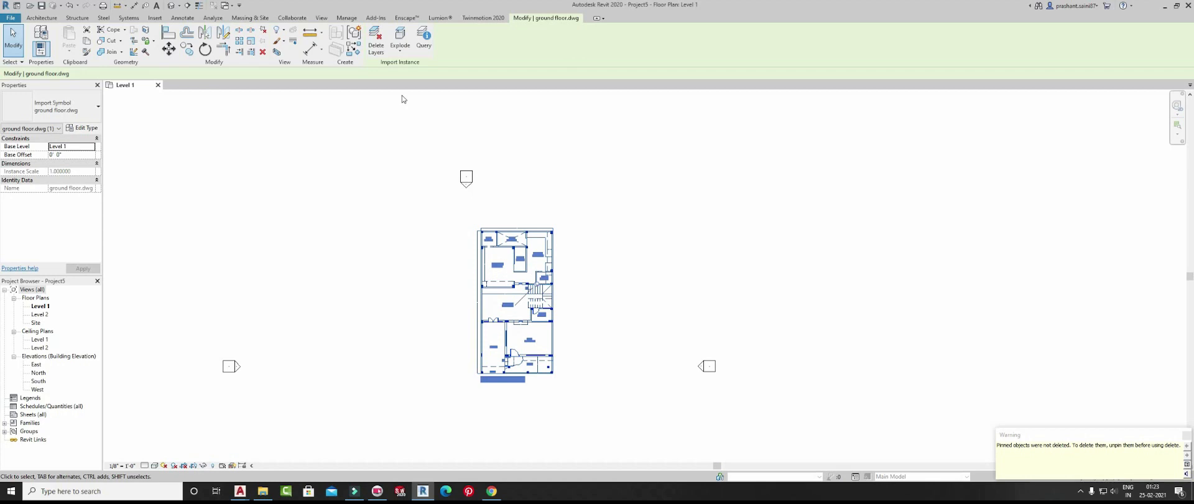
pyautogui.click(376, 45)
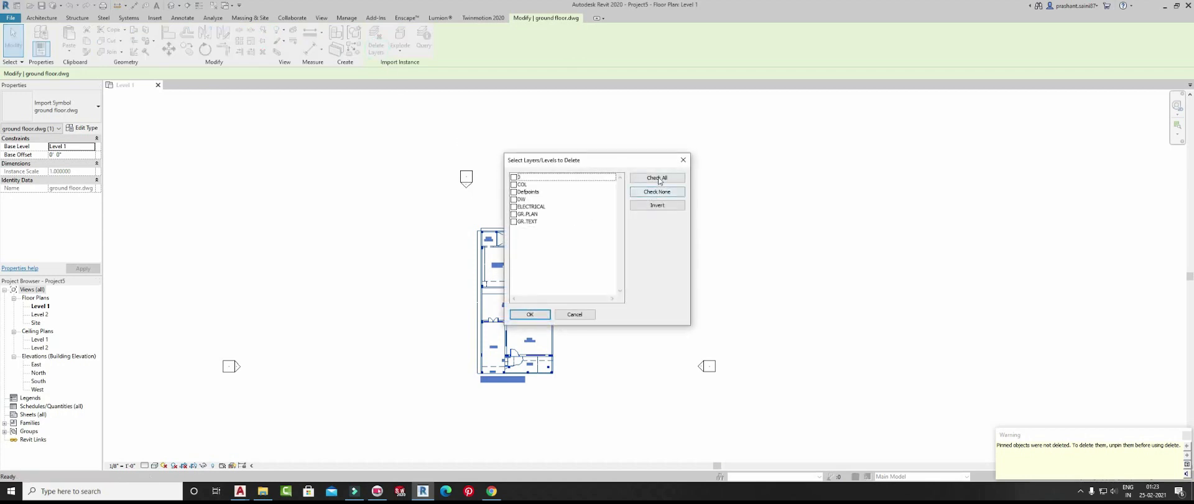
pyautogui.click(528, 316)
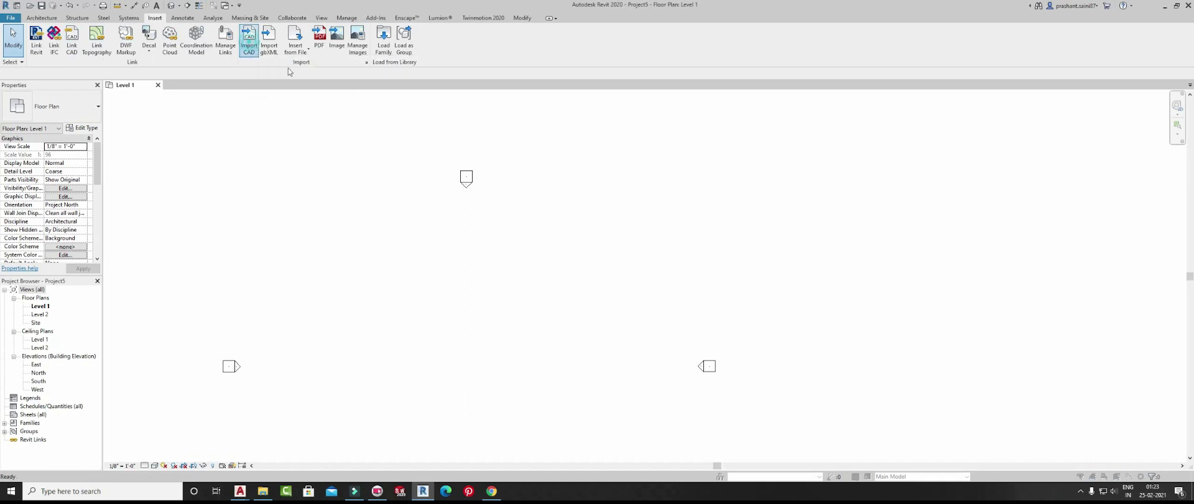
# - Import the ground floor DWG again at Level 1 with Black and White colors and Auto - Origin to Origin positioning
pyautogui.click(242, 54)
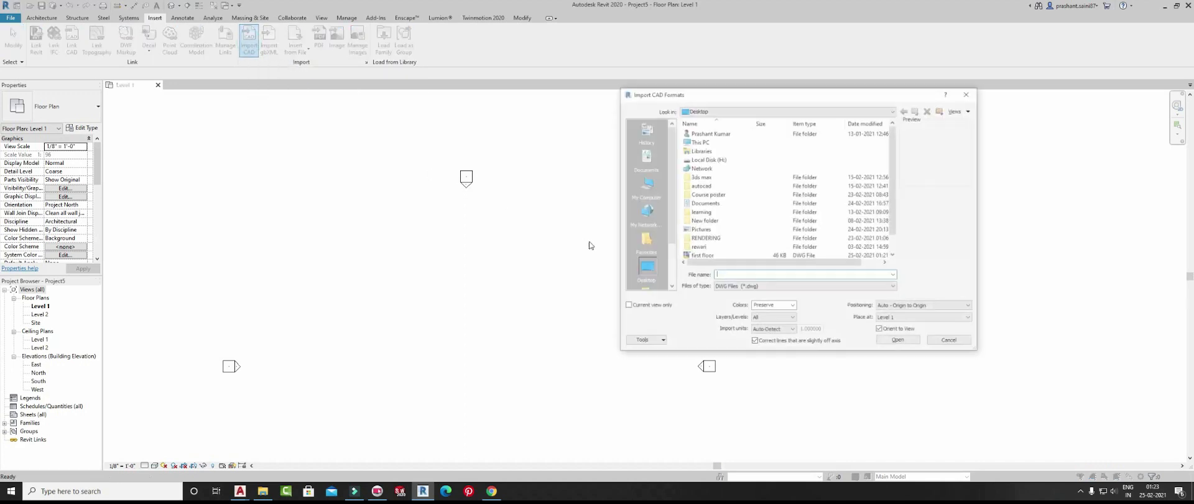
pyautogui.click(795, 307)
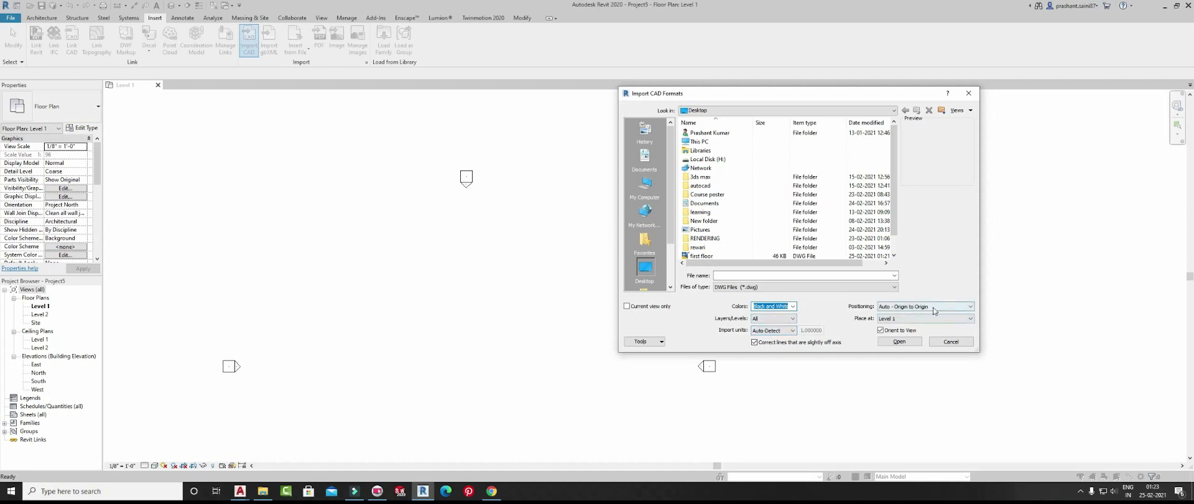
pyautogui.scroll(-1, 759, 233)
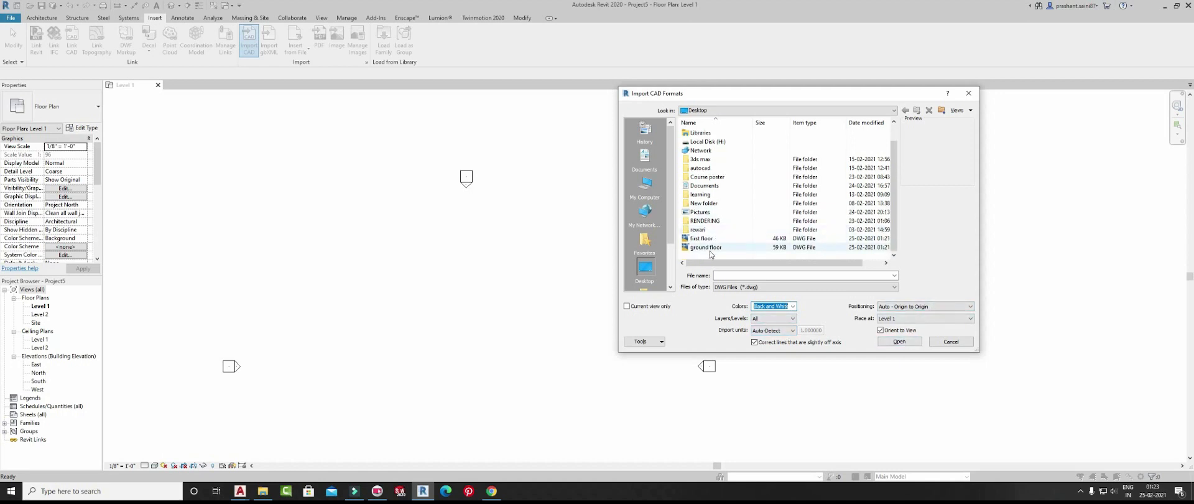
pyautogui.click(708, 247)
pyautogui.click(896, 344)
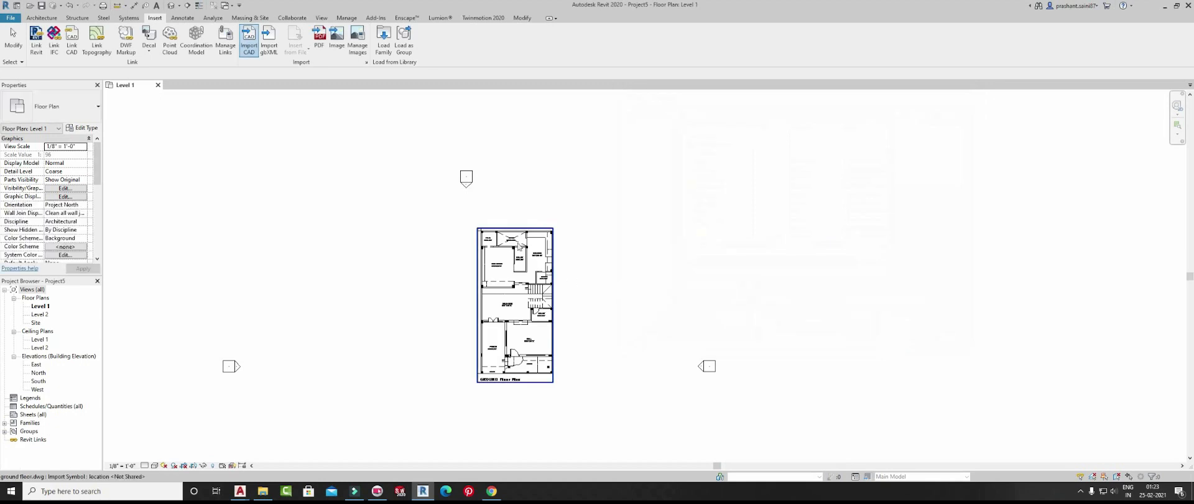
# - Examine the black and white ground floor plan on Level 1
pyautogui.scroll(5, 543, 186)
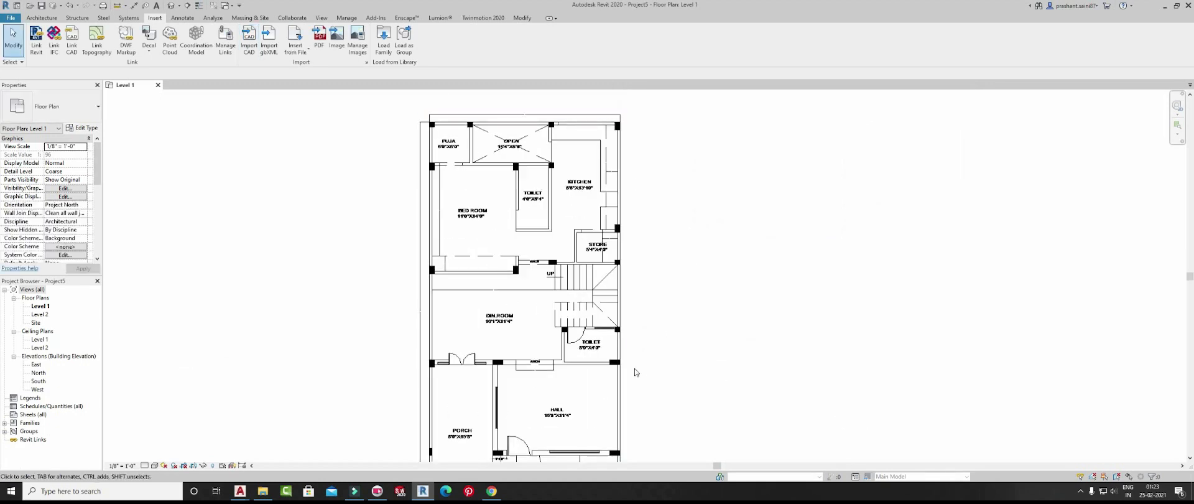
pyautogui.moveTo(635, 372); pyautogui.dragTo(694, 305, button='middle')
pyautogui.scroll(-2, 694, 305)
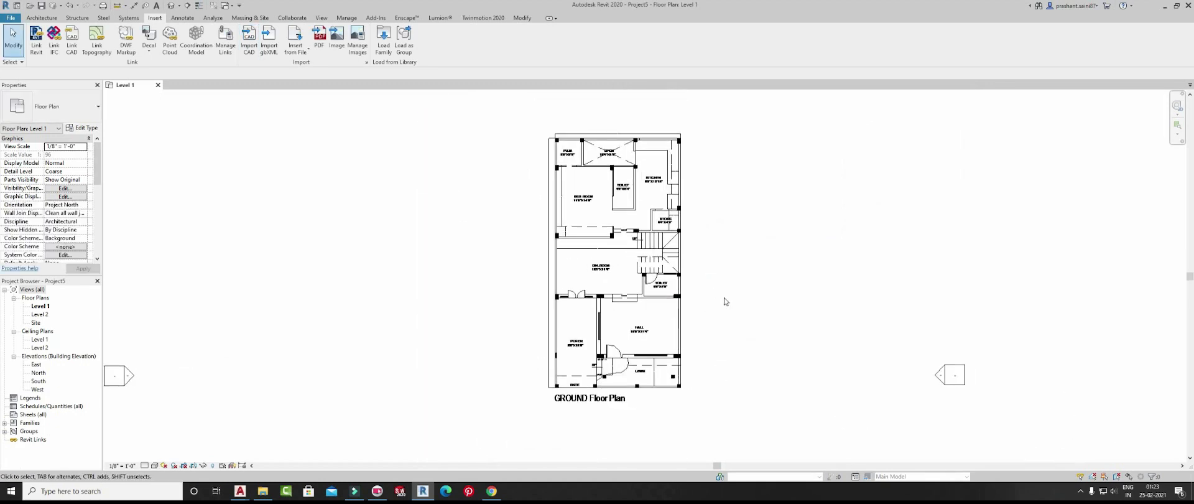
pyautogui.scroll(2, 671, 187)
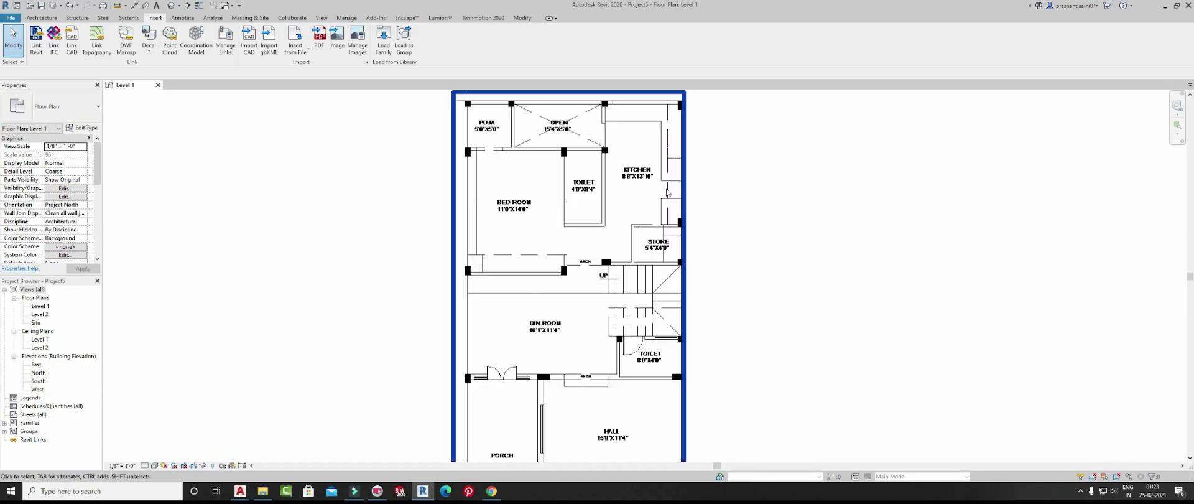
pyautogui.scroll(-2, 599, 210)
pyautogui.moveTo(599, 210); pyautogui.dragTo(501, 214, button='middle')
pyautogui.scroll(-3, 501, 214)
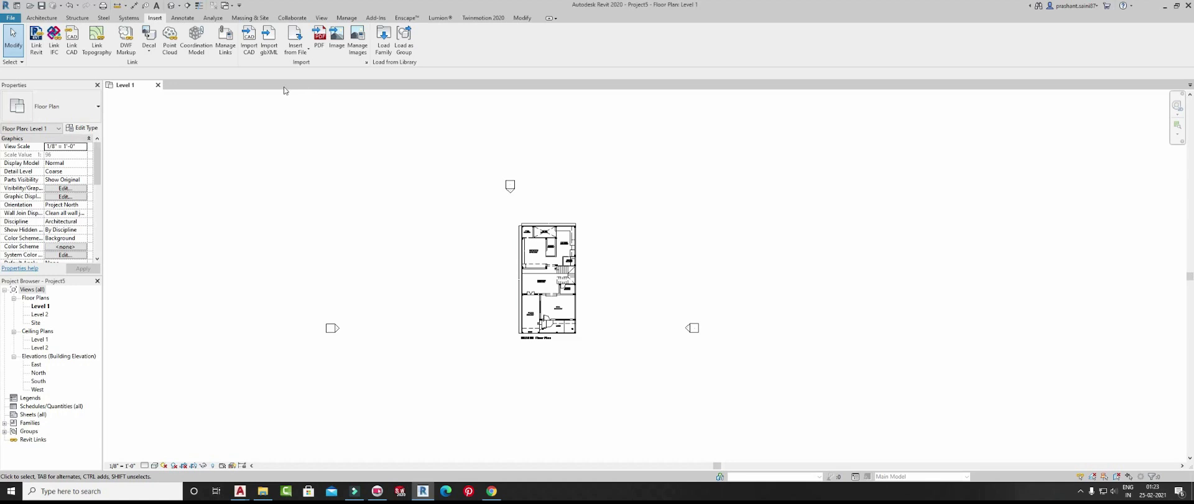
# - Open the Level 2 floor plan and import the first floor DWG there with Preserve colors and Auto - Origin to Origin positioning
pyautogui.doubleClick(39, 315)
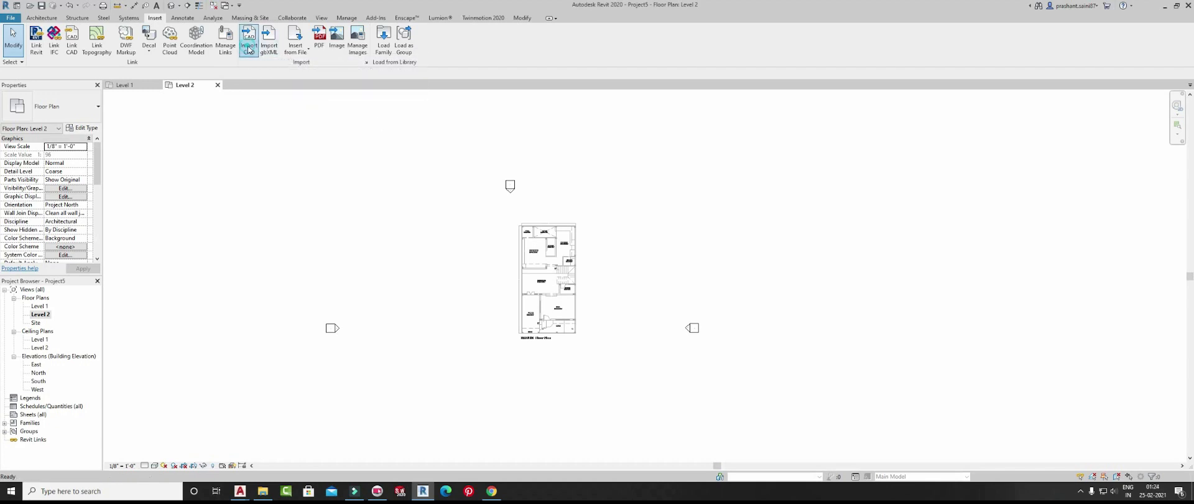
pyautogui.click(250, 47)
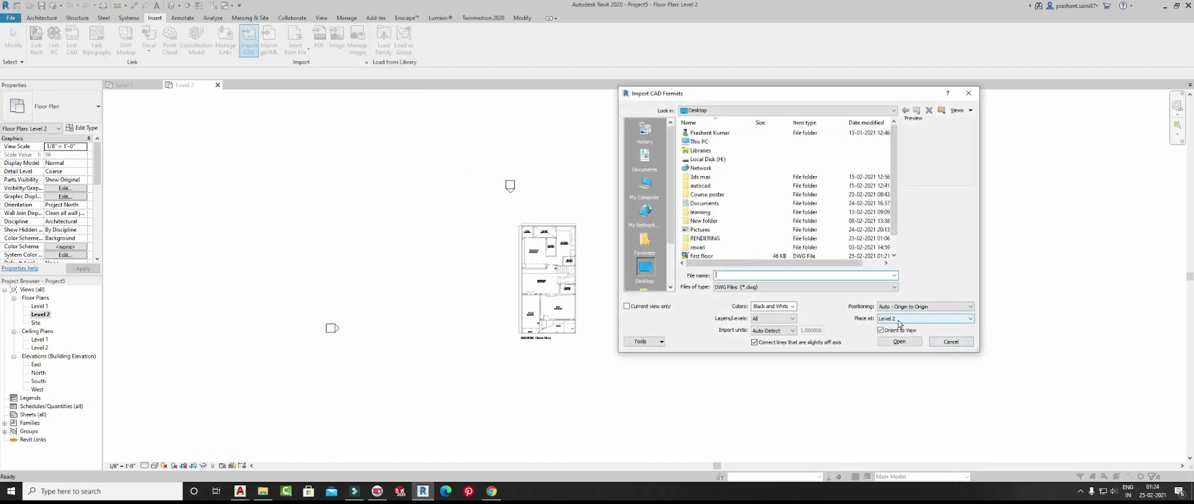
pyautogui.scroll(-1, 699, 243)
pyautogui.click(700, 240)
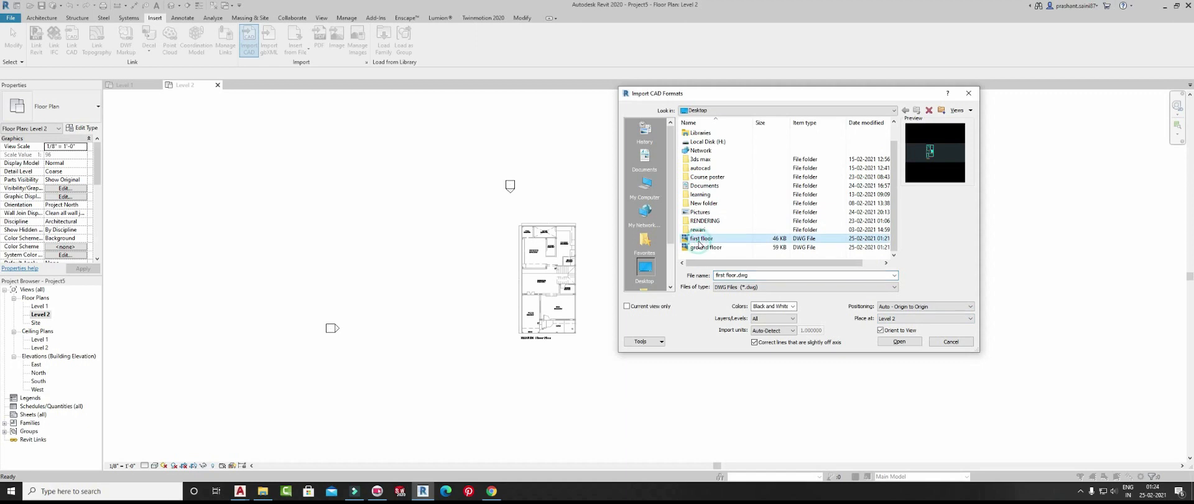
pyautogui.click(792, 307)
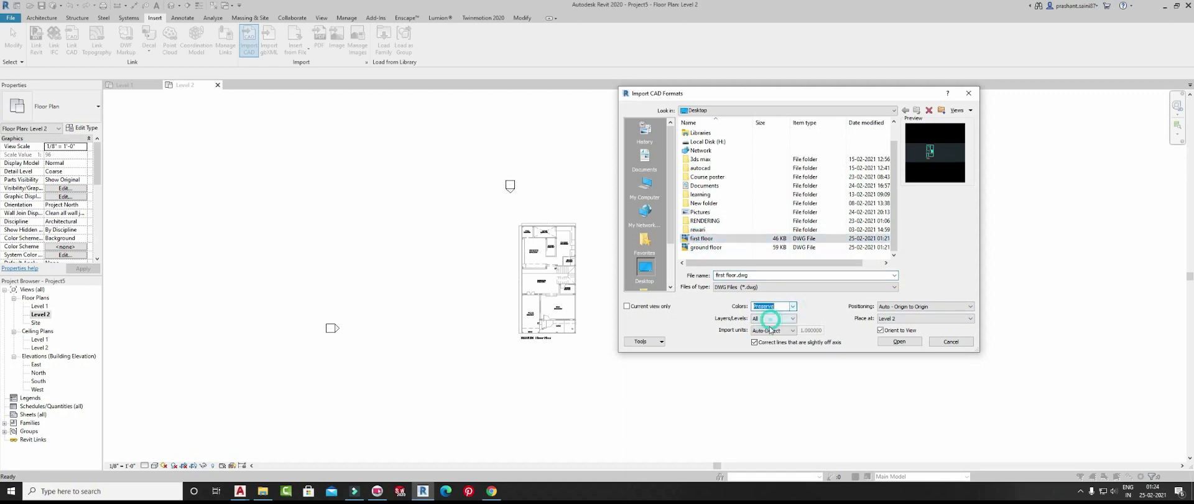
pyautogui.click(901, 342)
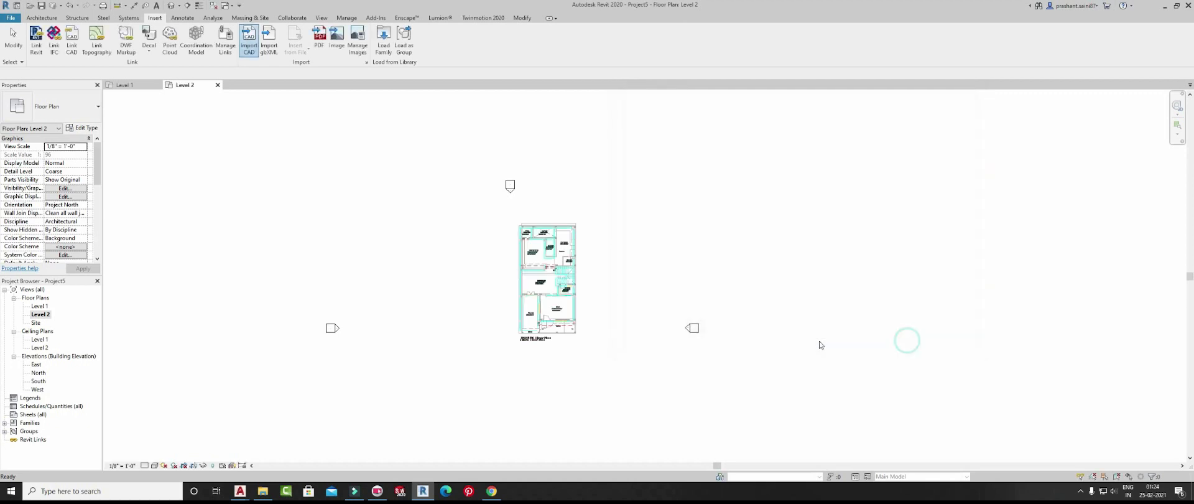
# - Compare how the first floor import overlaps the ground floor plan on Level 2, from the porch to the kitchen
pyautogui.scroll(5, 532, 336)
pyautogui.scroll(2, 531, 338)
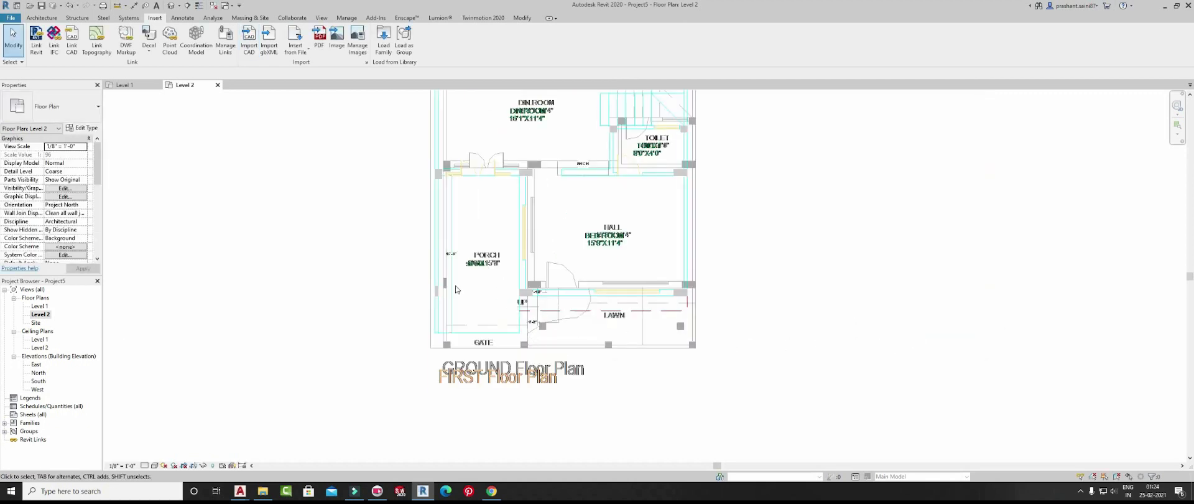
pyautogui.moveTo(476, 289); pyautogui.dragTo(477, 401, button='middle')
pyautogui.scroll(5, 476, 210)
pyautogui.scroll(-4, 905, 183)
pyautogui.moveTo(889, 218); pyautogui.dragTo(719, 224, button='middle')
pyautogui.scroll(7, 706, 178)
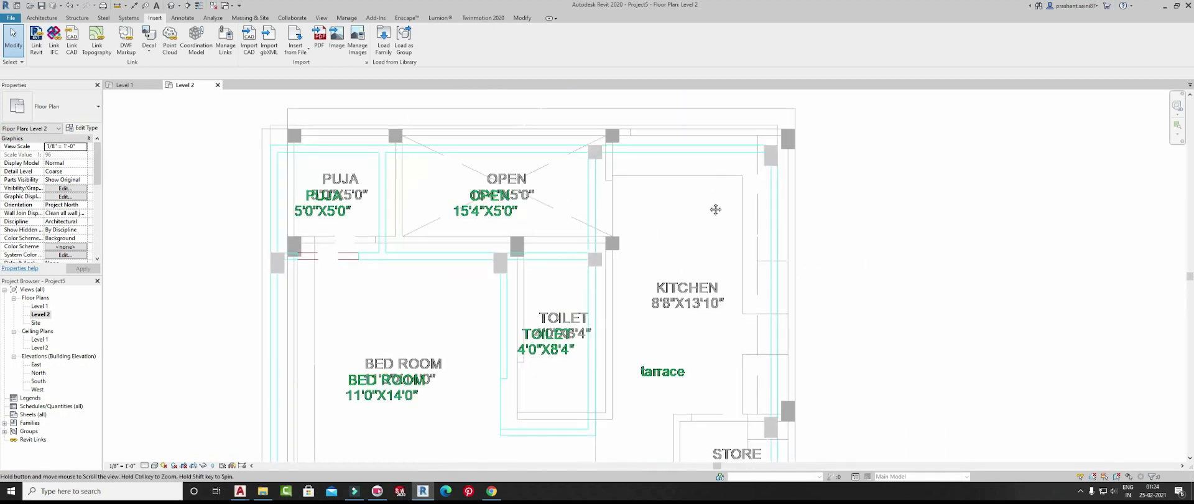
pyautogui.scroll(-6, 678, 208)
pyautogui.moveTo(681, 203); pyautogui.dragTo(659, 116, button='middle')
pyautogui.scroll(-2, 652, 270)
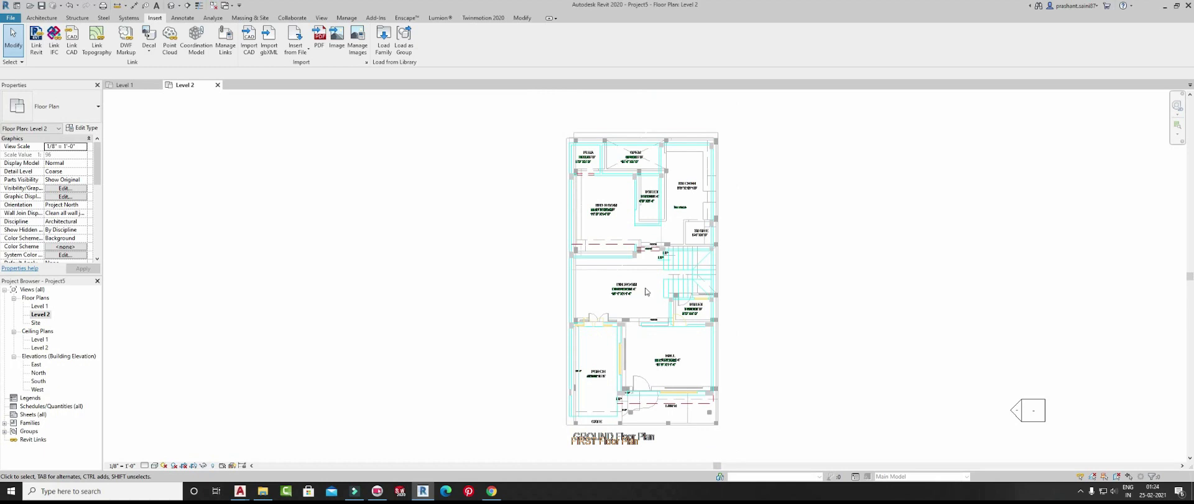
pyautogui.moveTo(657, 266); pyautogui.dragTo(602, 296, button='middle')
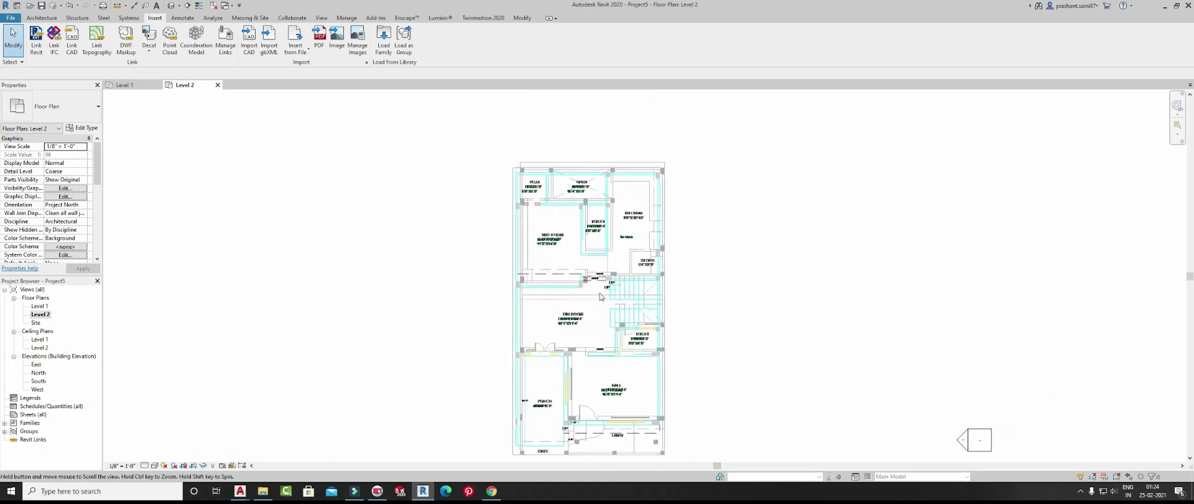
# - Unpin the imported first floor plan so it can be moved
pyautogui.click(611, 201)
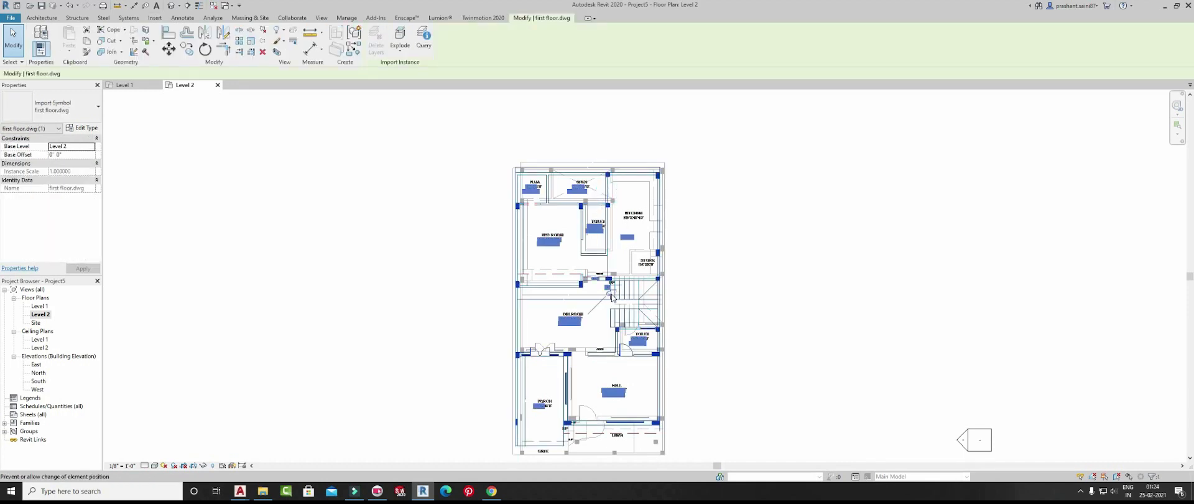
pyautogui.scroll(4, 624, 147)
pyautogui.click(615, 131)
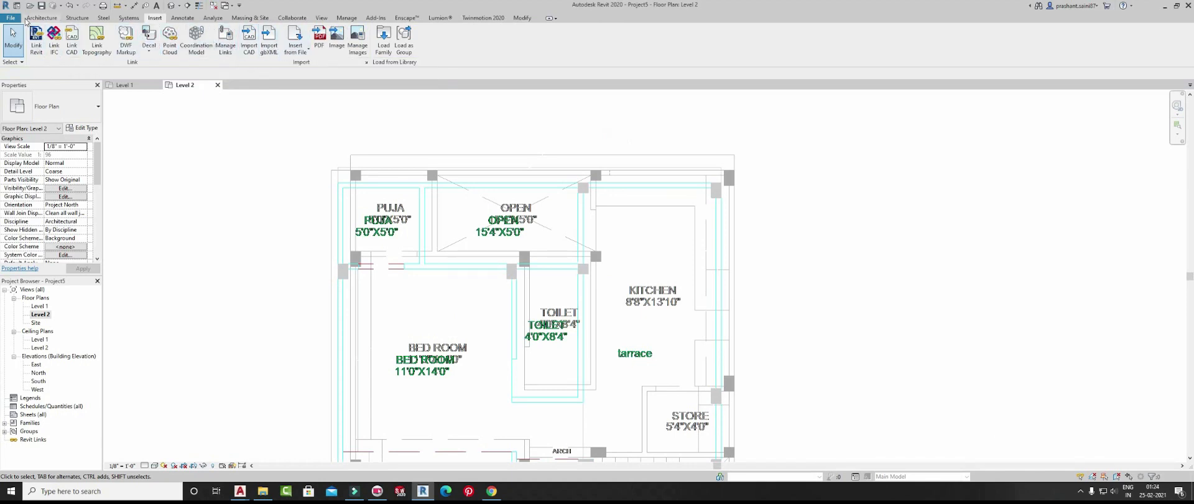
# - Align the outer wall line on the kitchen side of the first floor plan with the matching ground floor wall line
pyautogui.click(521, 18)
pyautogui.click(169, 32)
pyautogui.scroll(3, 747, 209)
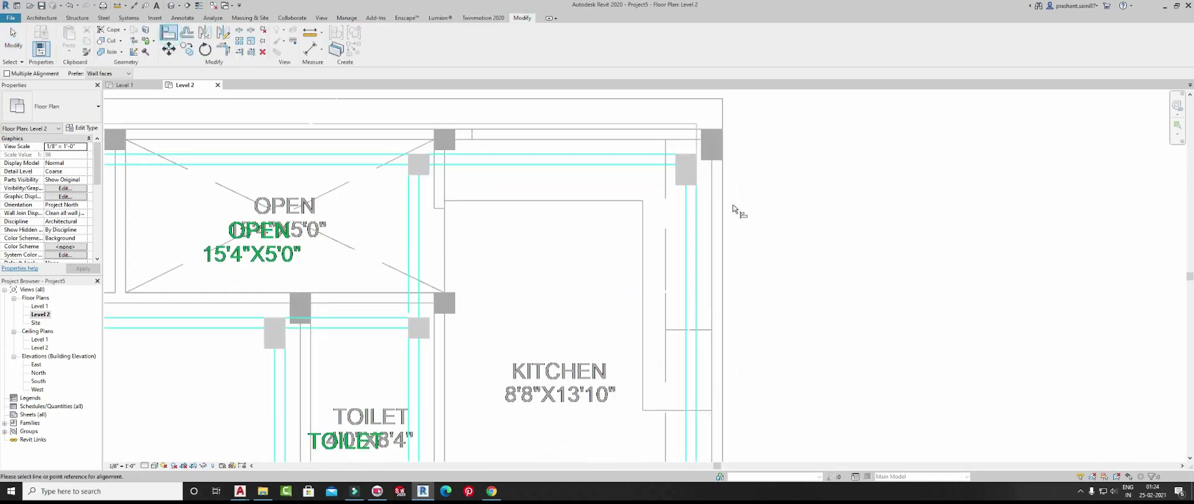
pyautogui.click(722, 218)
pyautogui.click(697, 221)
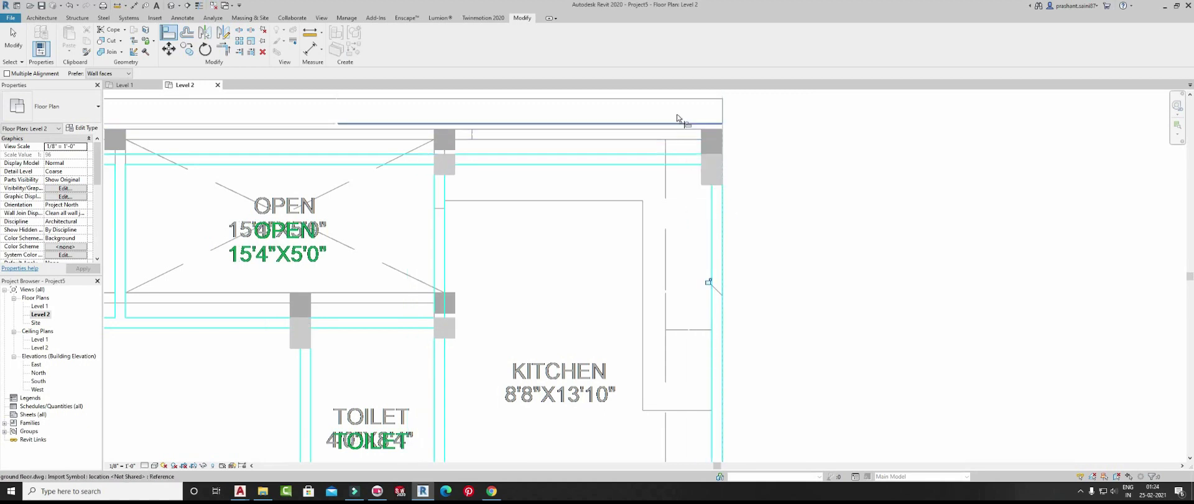
# - Align the first floor plan's upper outer wall line with the ground floor plan's upper wall line
pyautogui.scroll(-3, 692, 128)
pyautogui.moveTo(838, 178); pyautogui.dragTo(823, 210, button='middle')
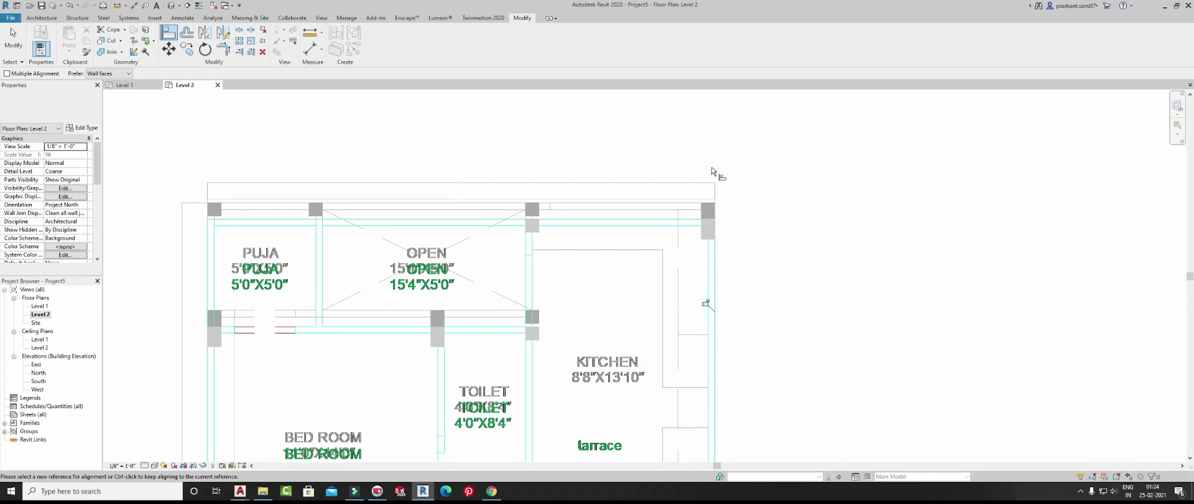
pyautogui.scroll(3, 691, 214)
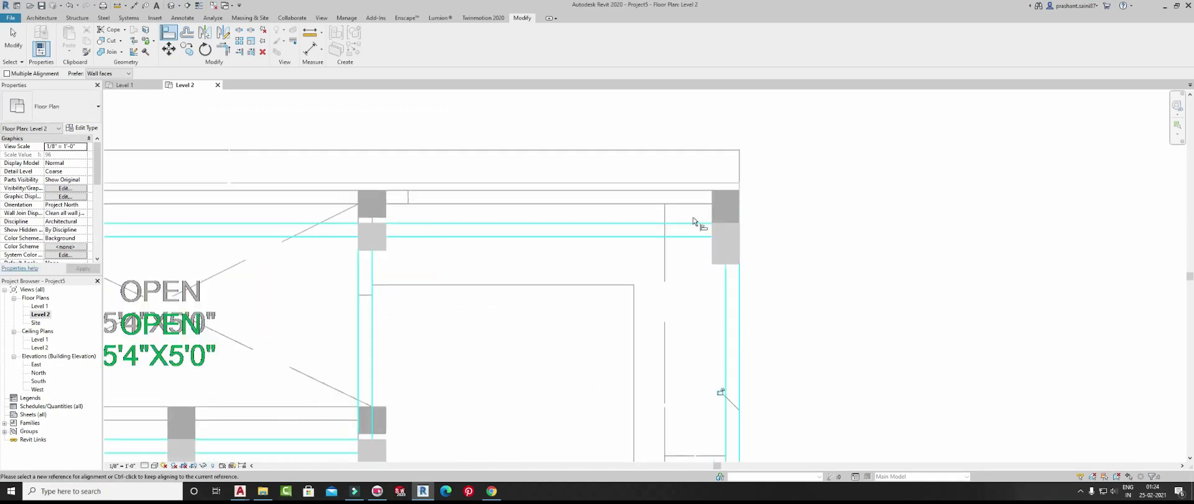
pyautogui.click(683, 190)
pyautogui.click(682, 223)
# - Finish aligning and check that the two plans coincide around the stairs, hall, porch and lawn
pyautogui.scroll(-4, 698, 226)
pyautogui.moveTo(645, 269); pyautogui.dragTo(643, 250, button='middle')
pyautogui.scroll(-2, 642, 251)
pyautogui.moveTo(744, 274); pyautogui.dragTo(768, 101, button='middle')
pyautogui.moveTo(744, 253); pyautogui.dragTo(750, 193, button='middle')
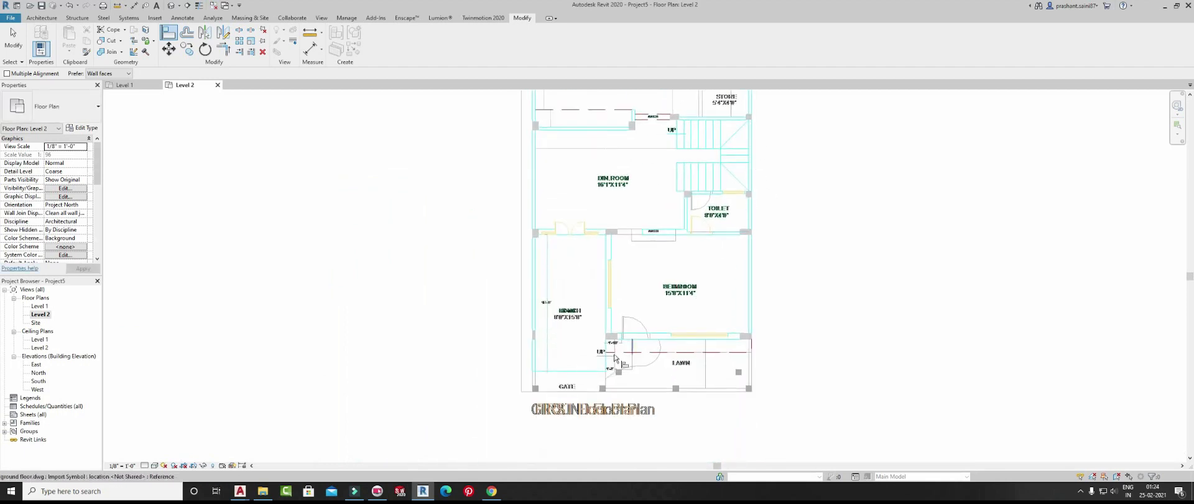
pyautogui.press('Escape')
pyautogui.scroll(3, 614, 353)
pyautogui.moveTo(823, 292); pyautogui.dragTo(823, 258, button='middle')
pyautogui.scroll(-2, 685, 281)
pyautogui.moveTo(751, 314); pyautogui.dragTo(607, 460, button='middle')
pyautogui.scroll(-2, 592, 293)
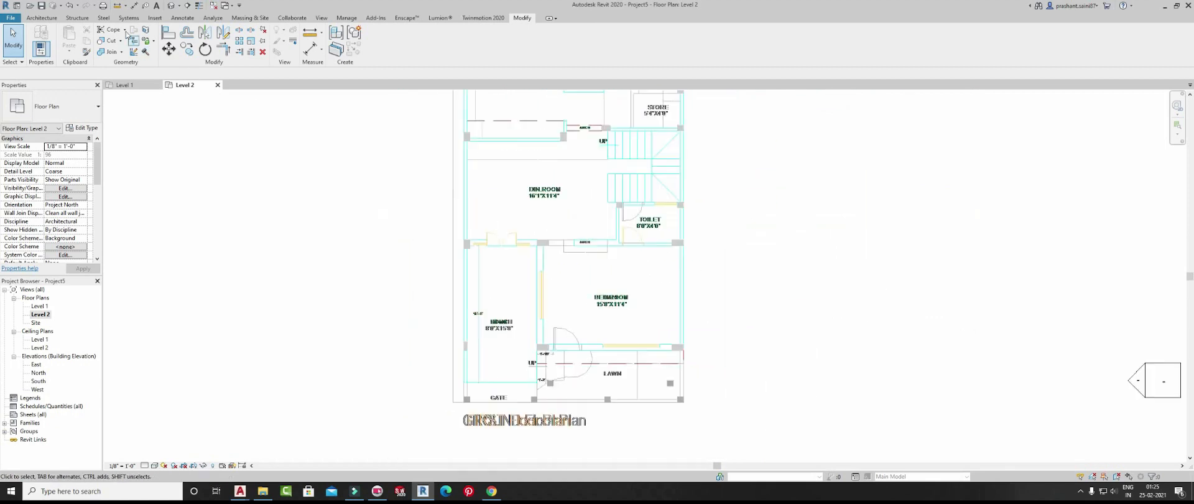
# - Inspect both imported plans stacked at their levels in the default 3D view, and return to the Level 1 floor plan
pyautogui.click(173, 6)
pyautogui.keyDown('shift'); pyautogui.moveTo(716, 305); pyautogui.dragTo(645, 309, button='middle'); pyautogui.keyUp('shift')
pyautogui.scroll(4, 623, 262)
pyautogui.scroll(-3, 605, 241)
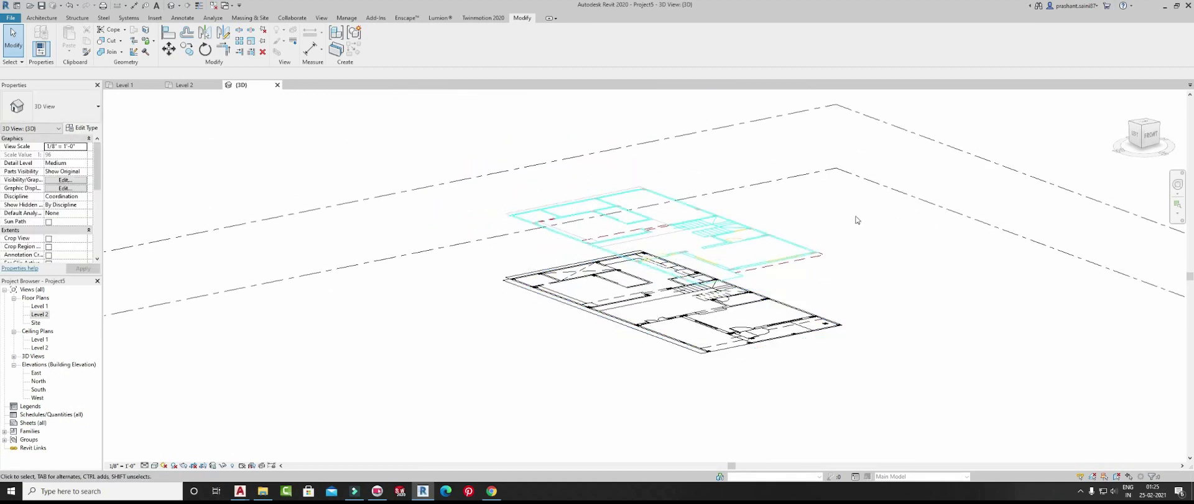
pyautogui.scroll(3, 725, 281)
pyautogui.scroll(1, 733, 288)
pyautogui.moveTo(733, 288); pyautogui.dragTo(664, 256, button='middle')
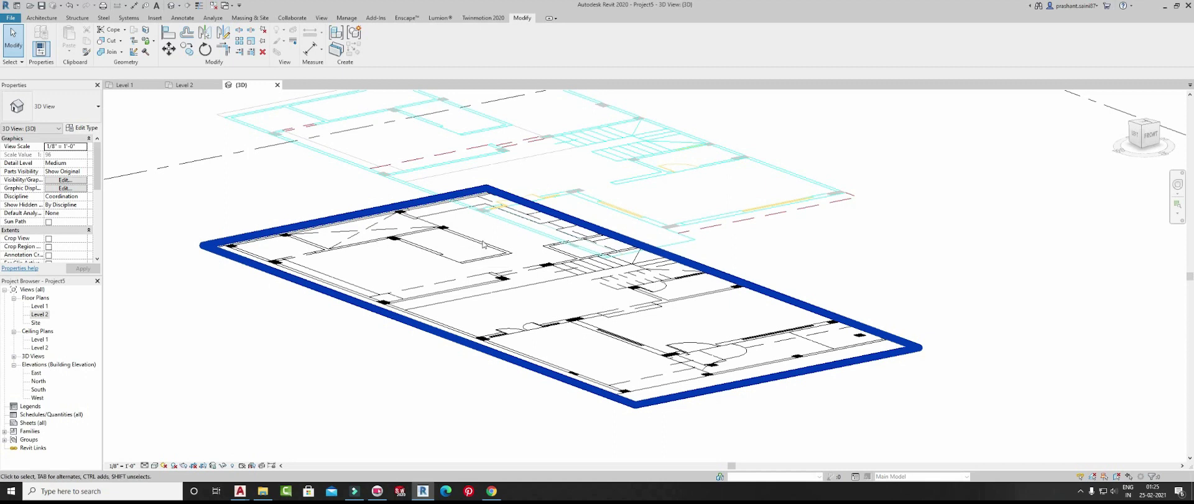
pyautogui.scroll(-3, 647, 290)
pyautogui.keyDown('shift'); pyautogui.moveTo(647, 290); pyautogui.dragTo(681, 280, button='middle'); pyautogui.keyUp('shift')
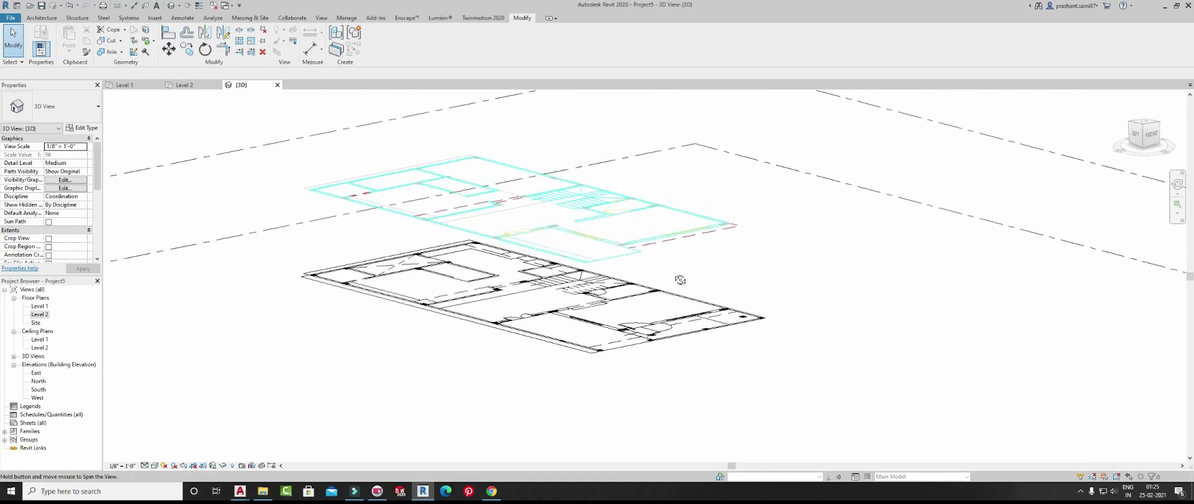
pyautogui.moveTo(535, 206); pyautogui.dragTo(610, 243, button='middle')
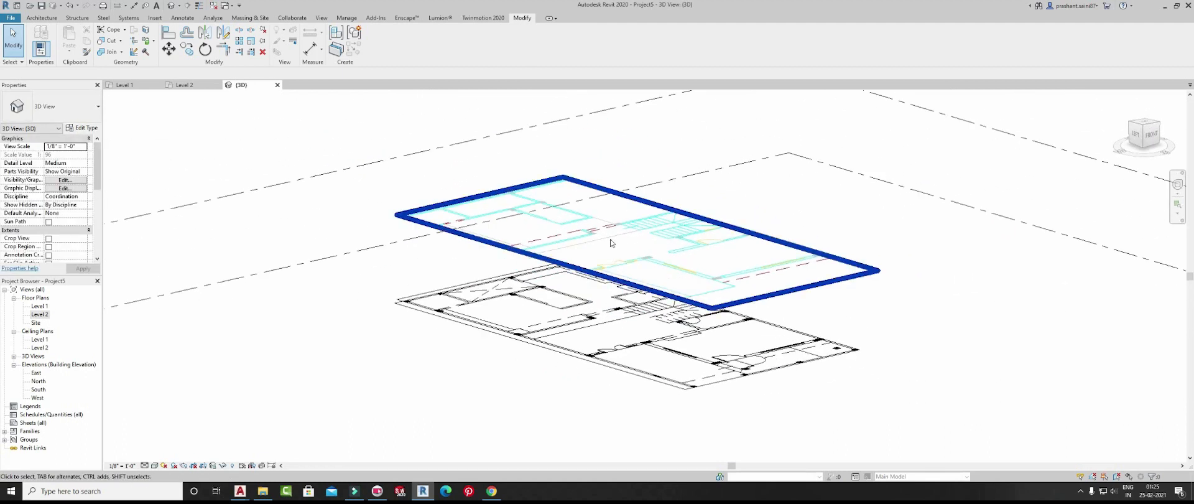
pyautogui.scroll(3, 538, 199)
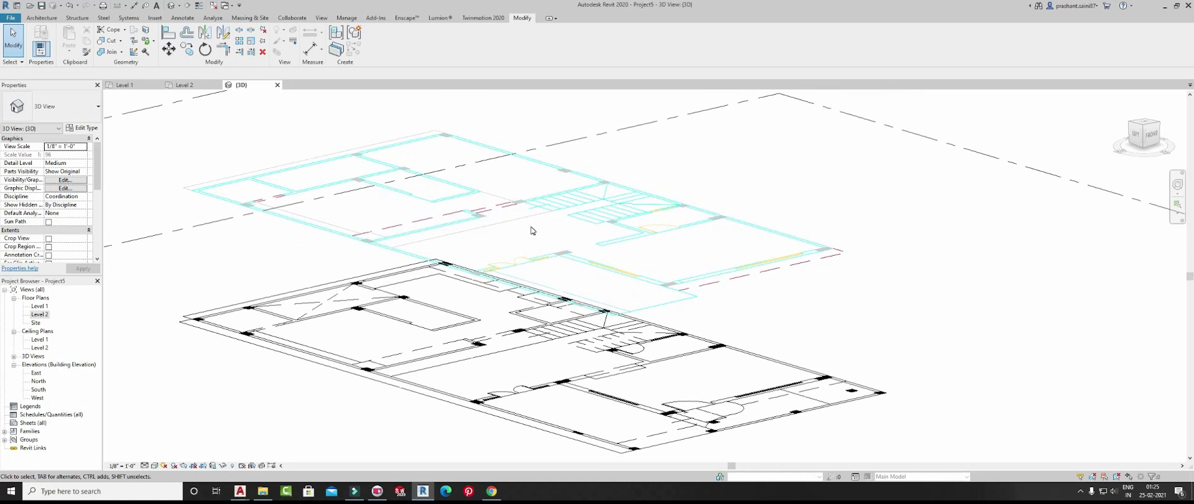
pyautogui.moveTo(532, 230); pyautogui.dragTo(544, 193, button='middle')
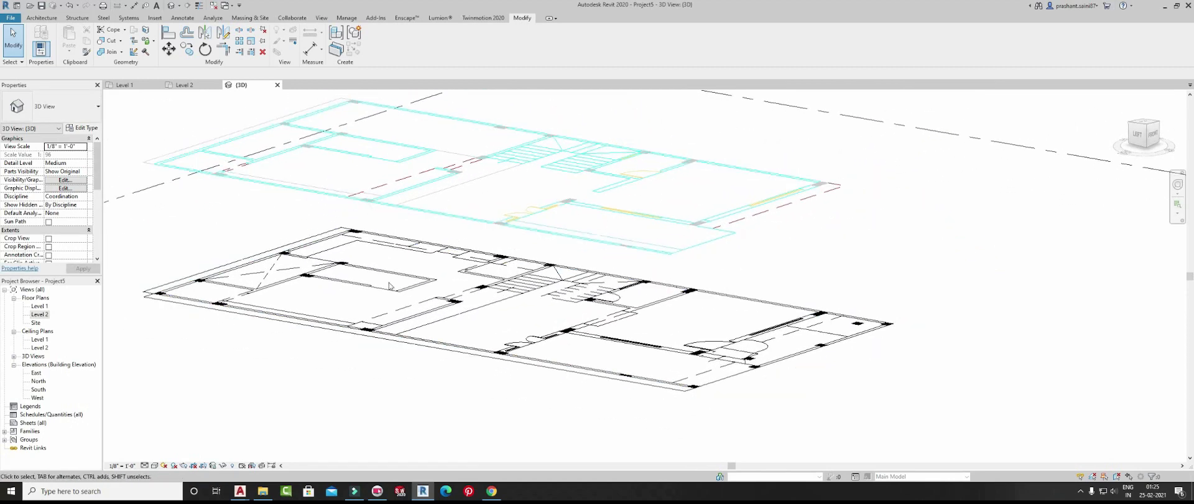
pyautogui.doubleClick(41, 305)
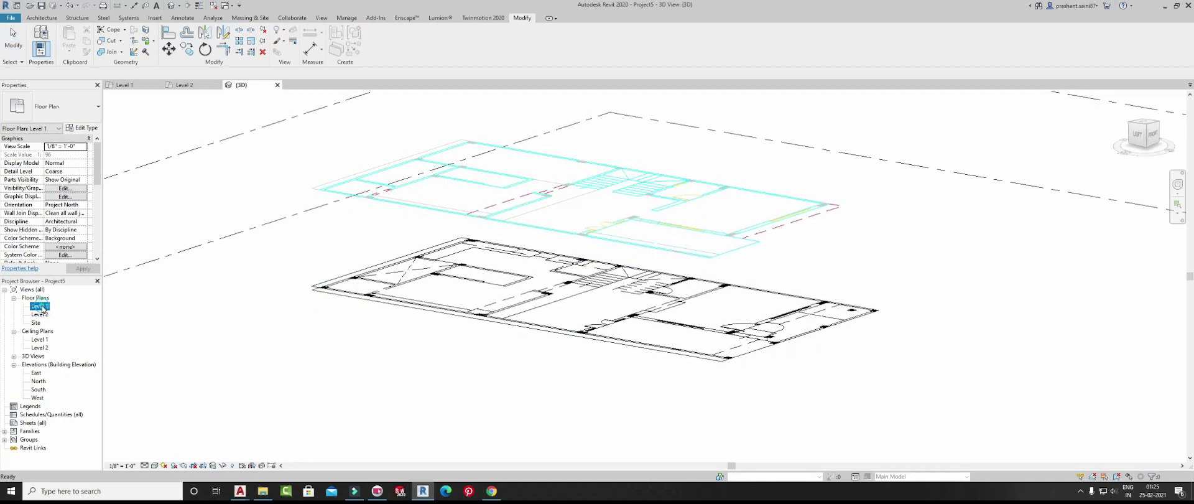
# - Start placing walls on the Level 1 floor plan with the wall type Generic - 4" Brick
pyautogui.scroll(5, 541, 262)
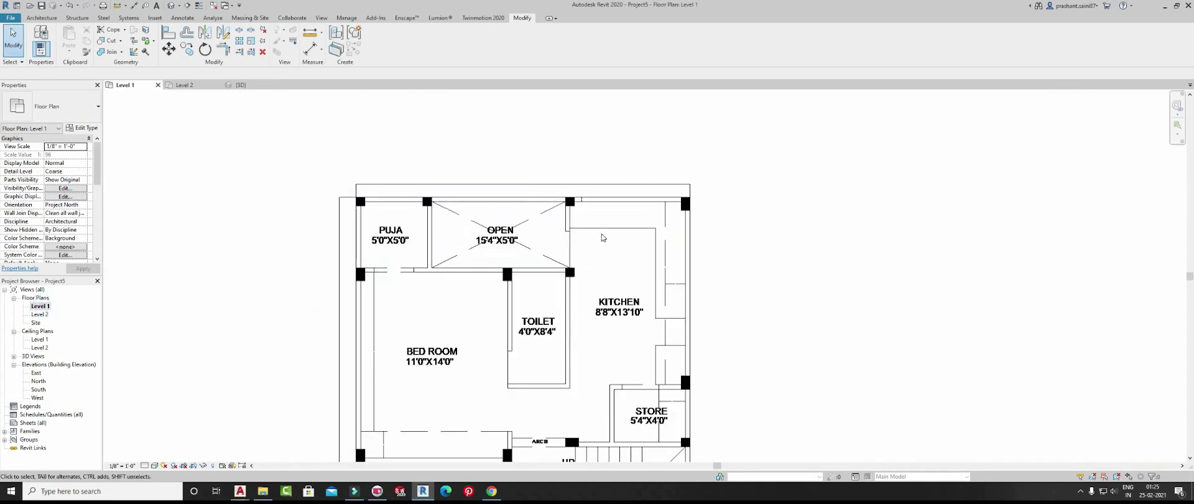
pyautogui.scroll(2, 407, 196)
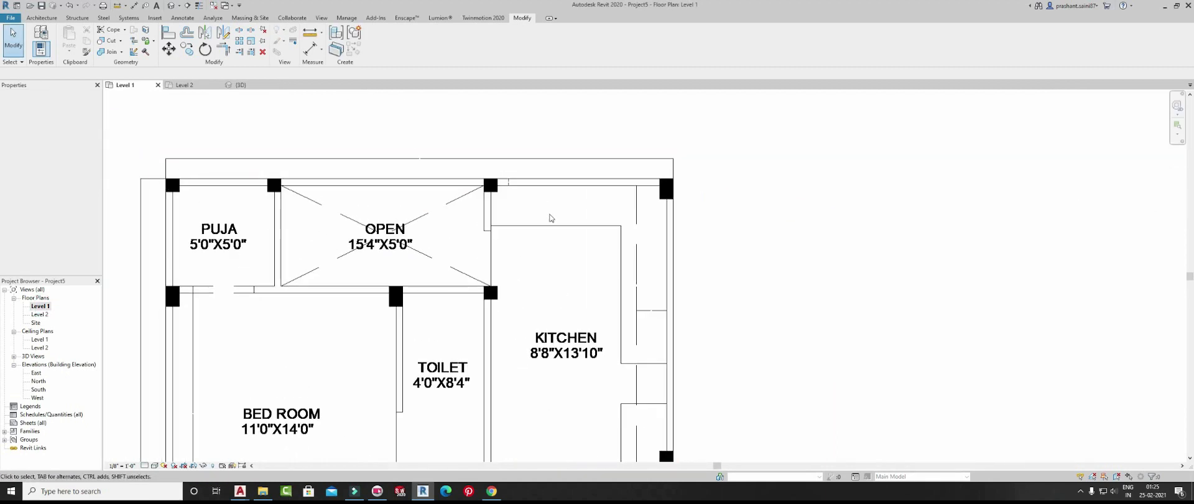
pyautogui.moveTo(430, 200); pyautogui.dragTo(592, 175, button='middle')
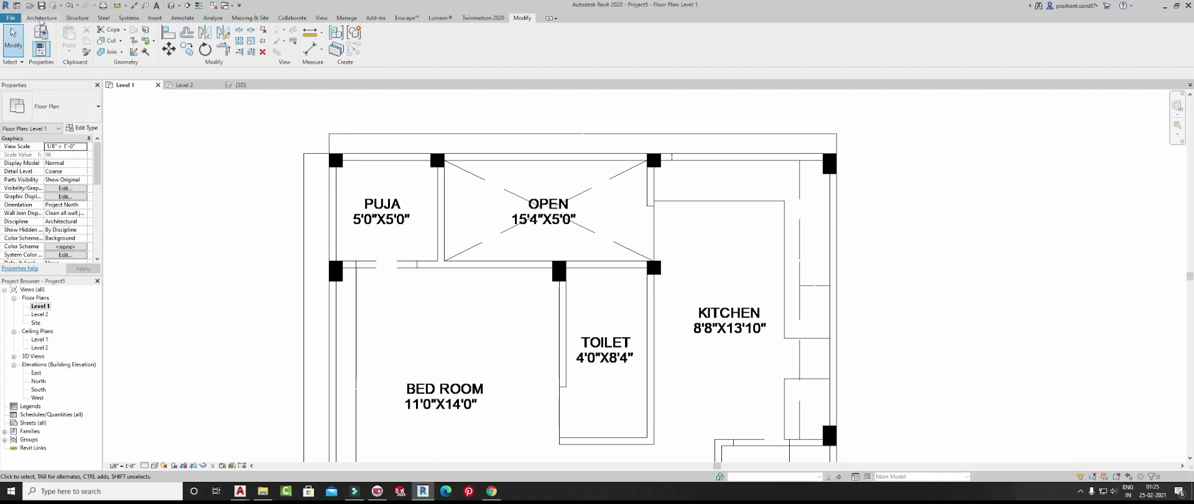
pyautogui.click(41, 18)
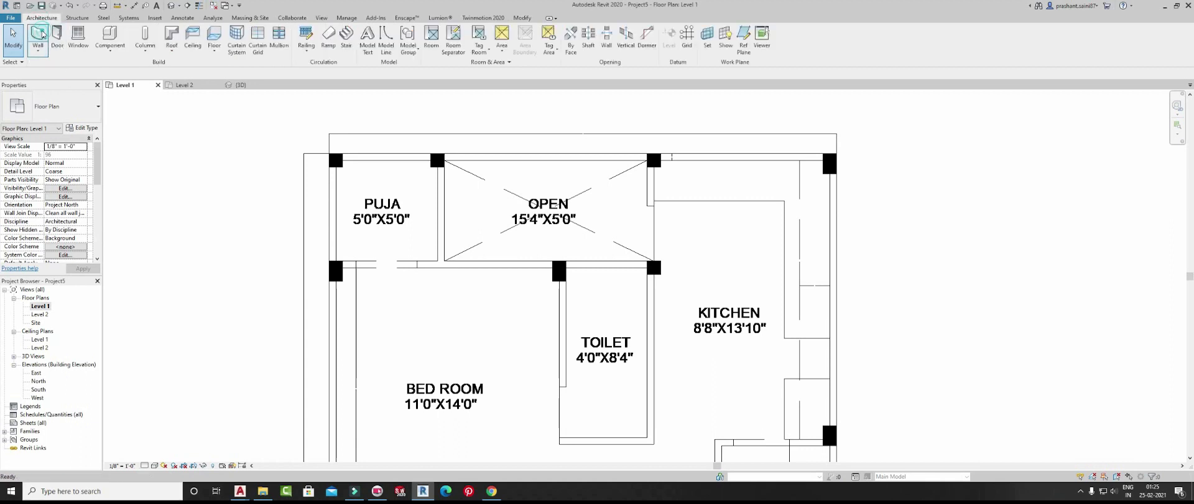
pyautogui.click(38, 35)
pyautogui.click(56, 106)
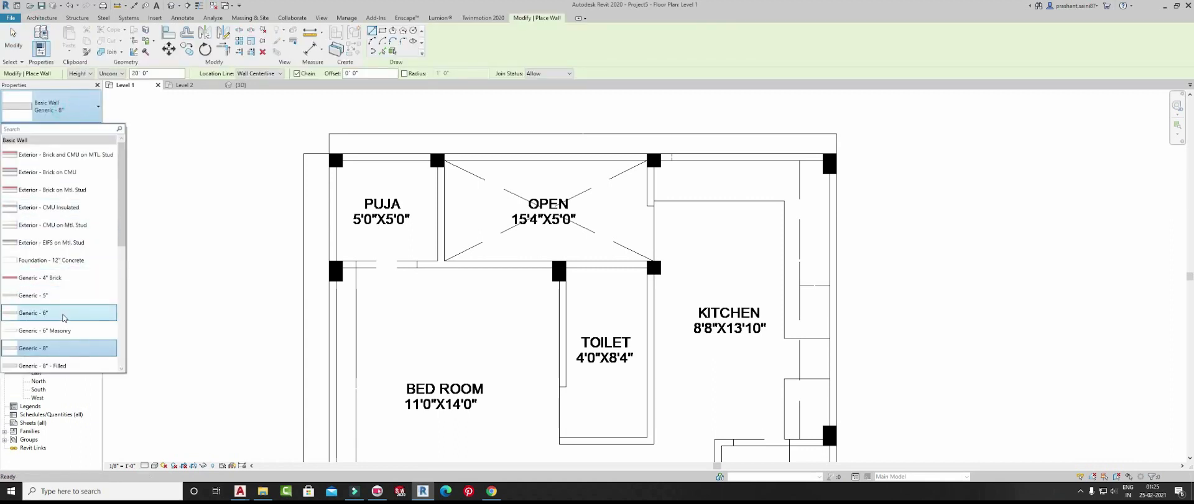
pyautogui.click(48, 277)
pyautogui.scroll(5, 400, 164)
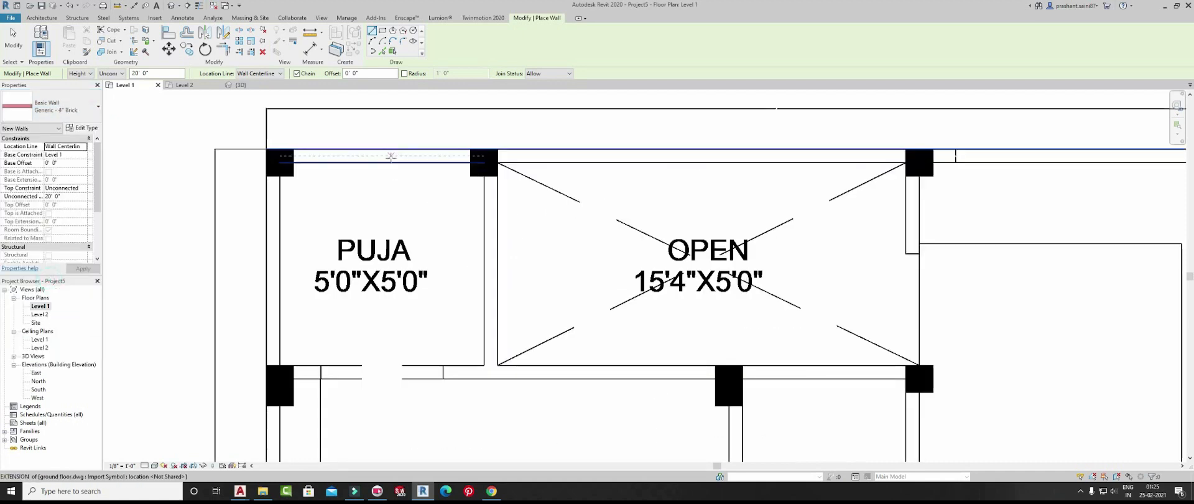
pyautogui.scroll(-3, 423, 161)
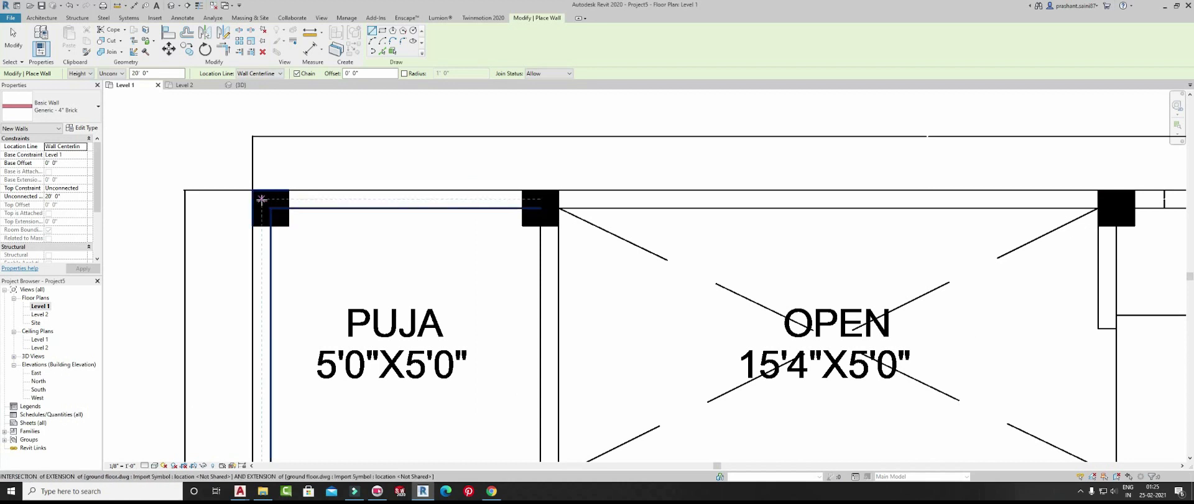
# - Draw a centerline wall about 24'-8" long along the upper outer wall from the puja corner to the kitchen corner
pyautogui.click(264, 199)
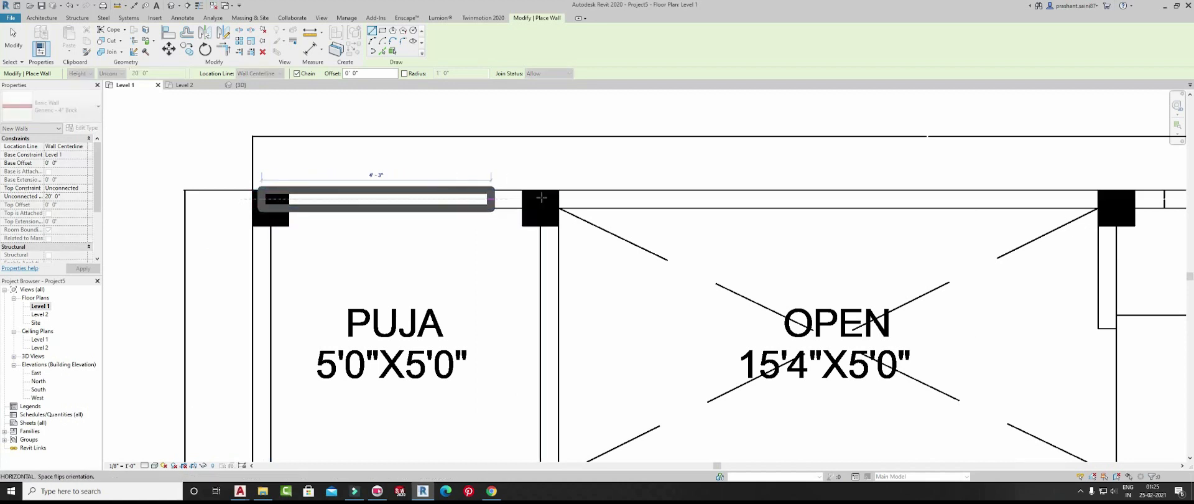
pyautogui.scroll(-2, 803, 197)
pyautogui.moveTo(807, 195); pyautogui.dragTo(418, 209, button='middle')
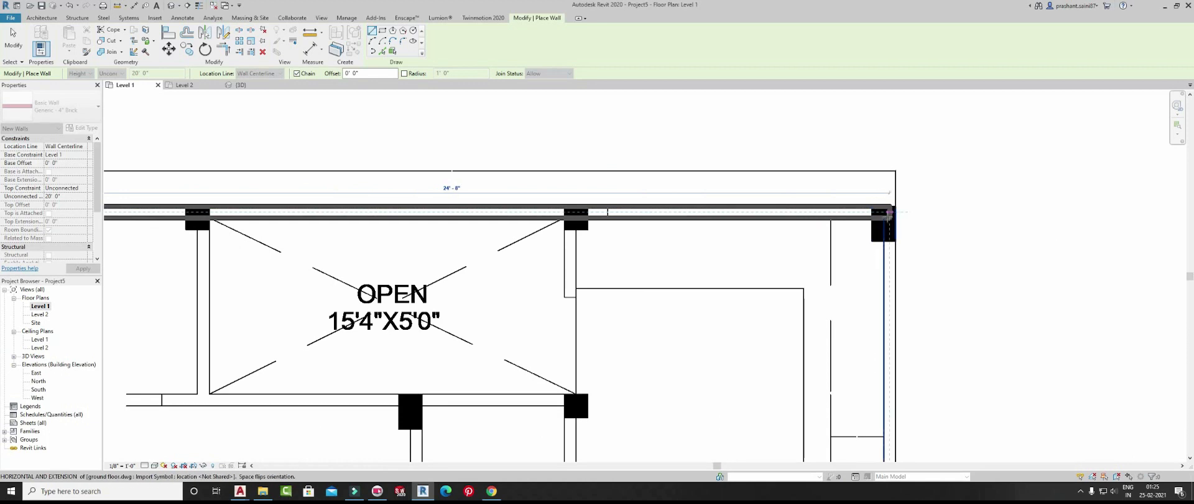
pyautogui.click(890, 212)
pyautogui.scroll(-2, 890, 311)
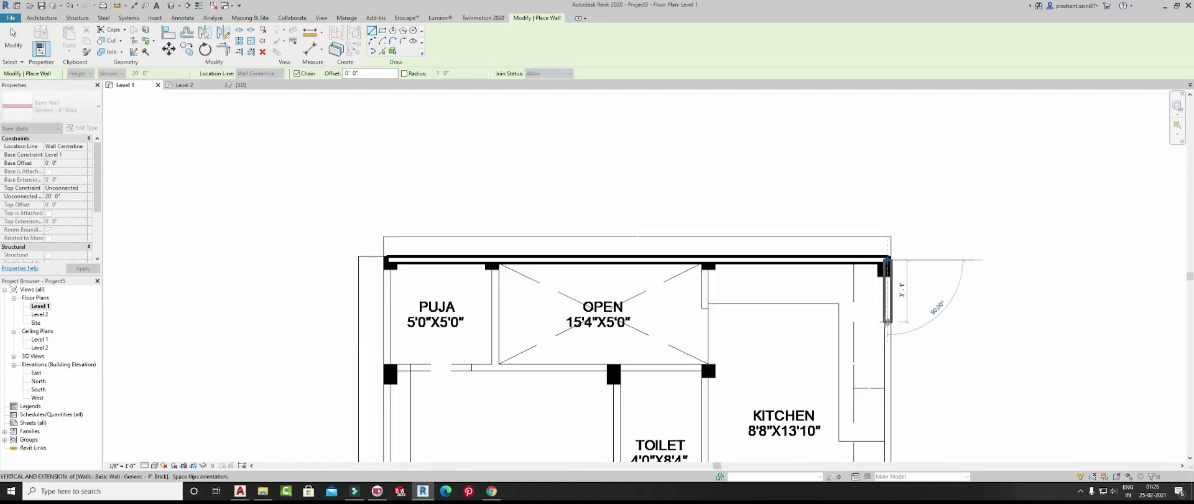
pyautogui.moveTo(887, 329); pyautogui.dragTo(879, 314, button='middle')
pyautogui.moveTo(895, 448); pyautogui.dragTo(664, 283, button='middle')
pyautogui.scroll(-3, 664, 283)
pyautogui.moveTo(661, 440); pyautogui.dragTo(723, 269, button='middle')
pyautogui.moveTo(722, 335); pyautogui.dragTo(791, 303, button='middle')
pyautogui.moveTo(692, 200); pyautogui.dragTo(705, 378, button='middle')
pyautogui.press('Escape')
pyautogui.press('Escape')
# - Remove the trial wall along the upper outer wall line
pyautogui.scroll(3, 678, 135)
pyautogui.click(678, 137)
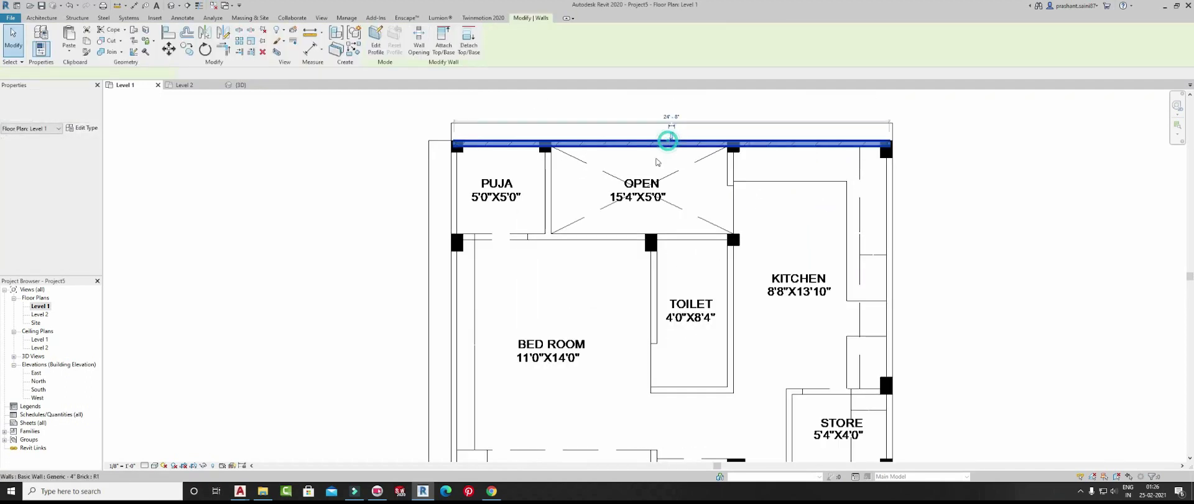
pyautogui.press('Escape')
pyautogui.scroll(3, 576, 142)
# - Set new walls to reach Level 2 with location line Finish Face: Interior, and create the upper outer wall from its picked plan line
pyautogui.moveTo(387, 85); pyautogui.dragTo(328, 133, button='middle')
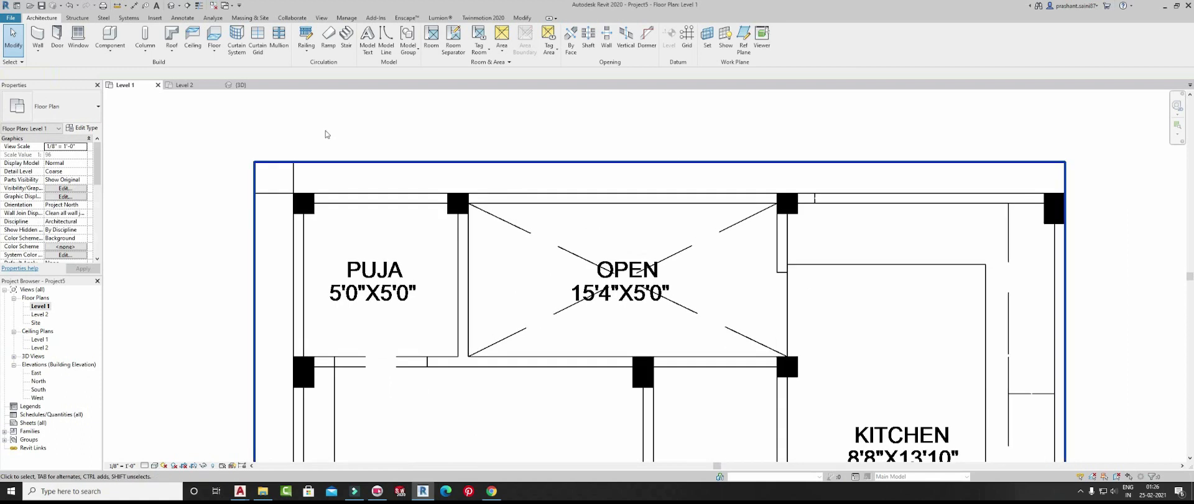
pyautogui.click(38, 36)
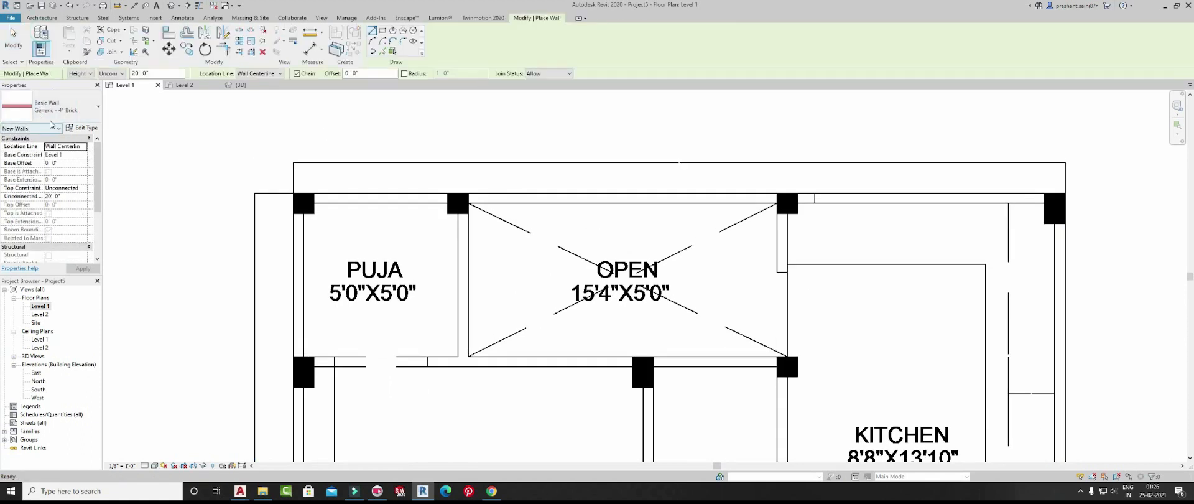
pyautogui.click(112, 90)
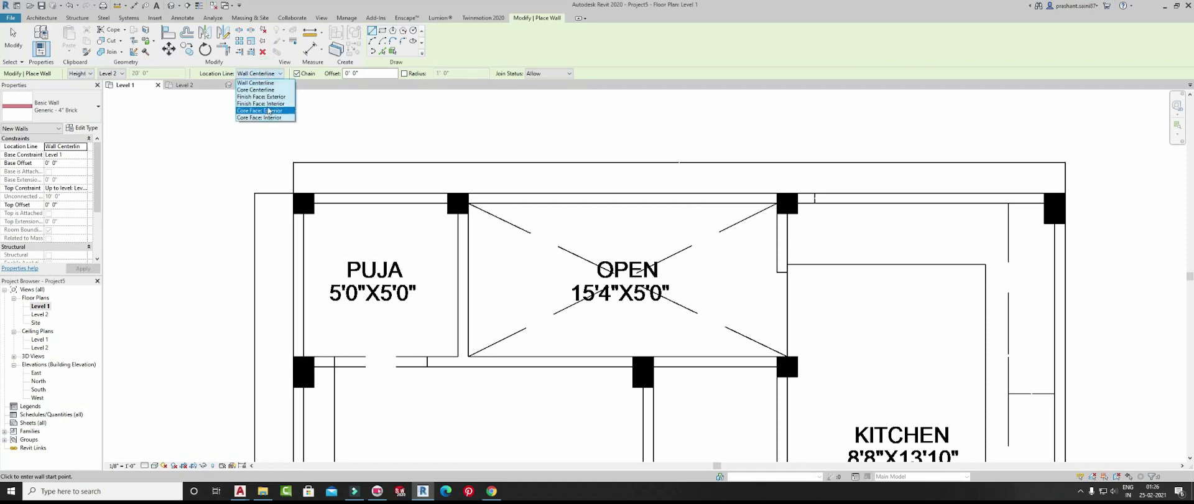
pyautogui.click(270, 103)
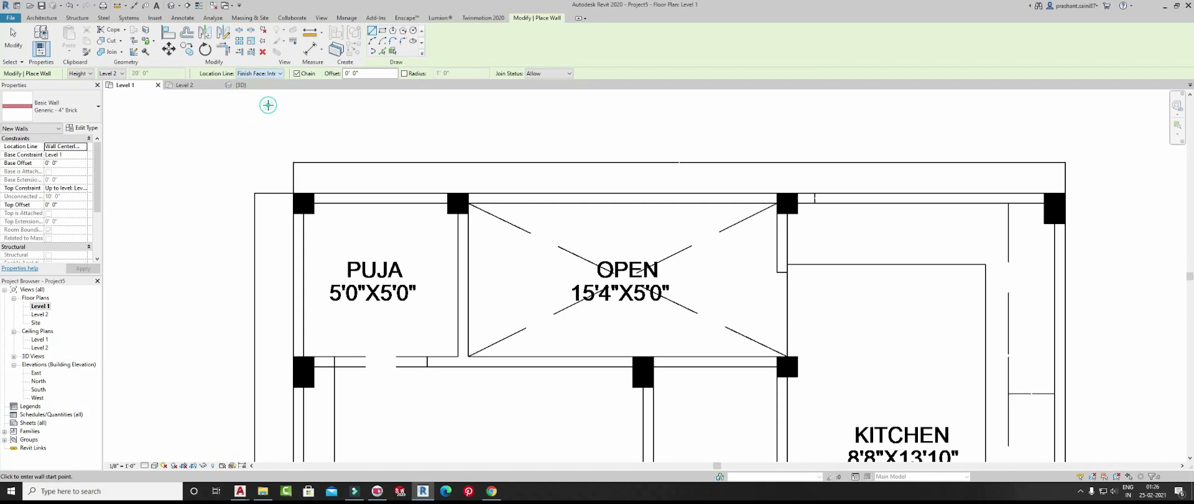
pyautogui.click(382, 51)
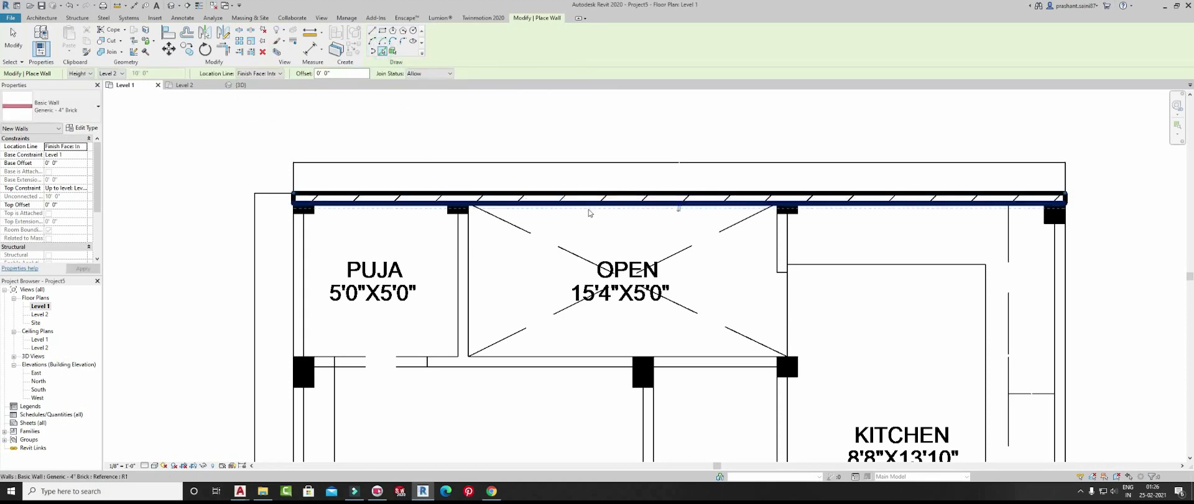
# - Create the two long outer walls on the kitchen side and the puja side from their plan lines
pyautogui.scroll(-3, 773, 203)
pyautogui.moveTo(773, 202); pyautogui.dragTo(513, 78, button='middle')
pyautogui.scroll(5, 697, 168)
pyautogui.click(699, 168)
pyautogui.scroll(-4, 698, 168)
pyautogui.scroll(1, 259, 147)
pyautogui.scroll(3, 259, 147)
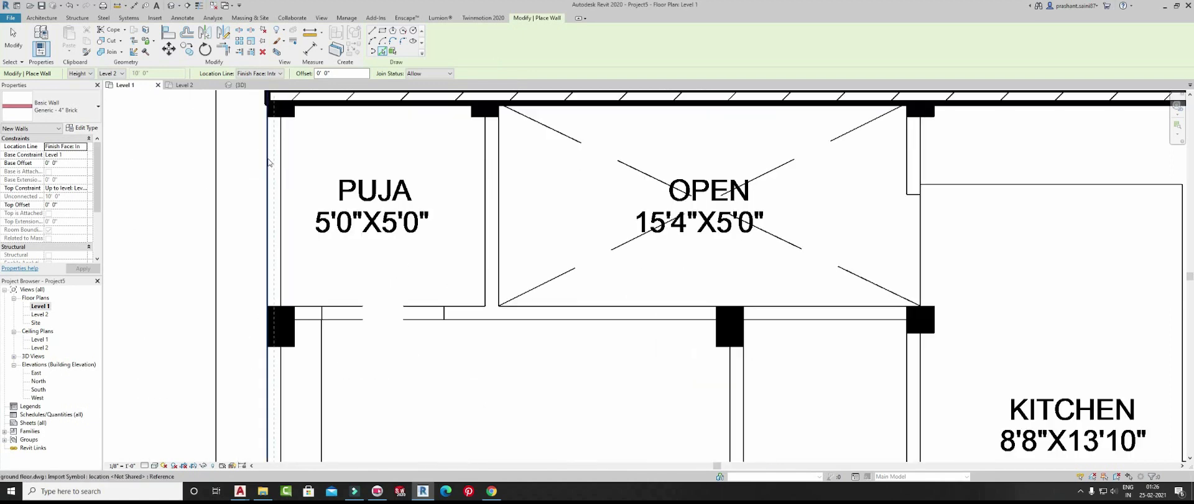
pyautogui.click(278, 168)
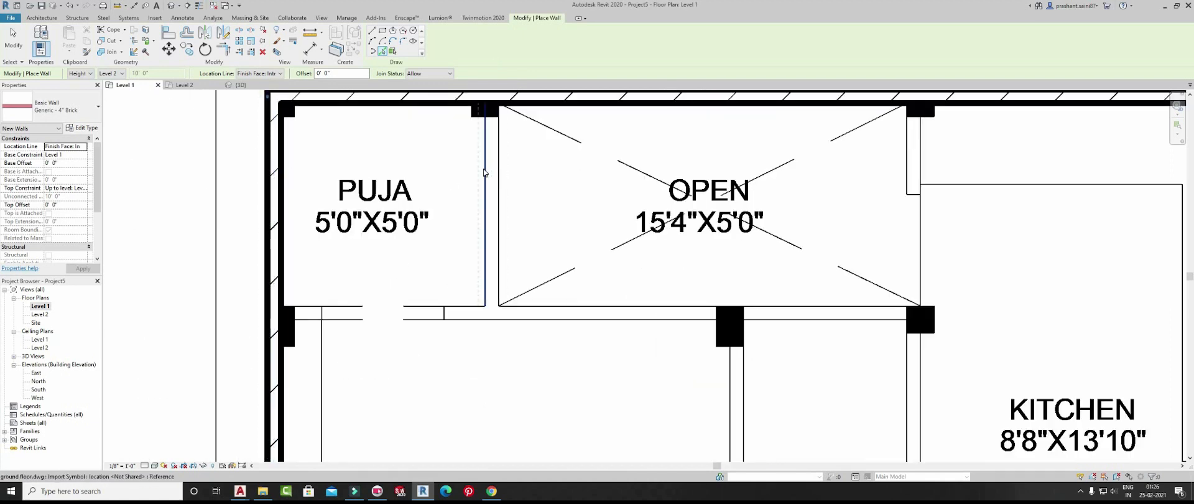
# - Create the partition walls around the open area: the puja side, the short kitchen side piece and the bedroom and toilet side
pyautogui.click(485, 172)
pyautogui.scroll(-4, 890, 179)
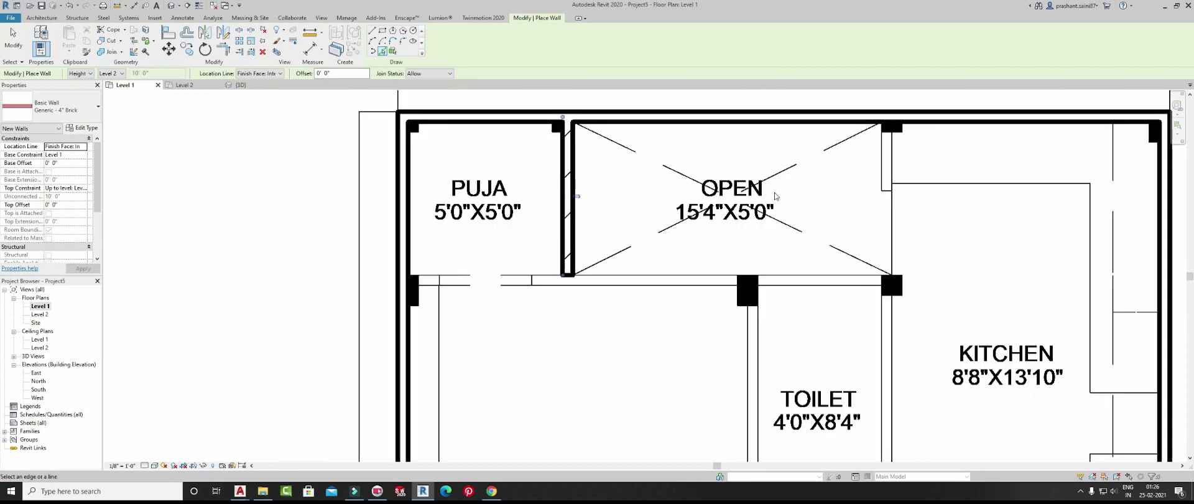
pyautogui.moveTo(715, 124); pyautogui.dragTo(635, 243, button='middle')
pyautogui.scroll(2, 674, 221)
pyautogui.click(695, 219)
pyautogui.moveTo(626, 316); pyautogui.dragTo(498, 166, button='middle')
pyautogui.click(607, 203)
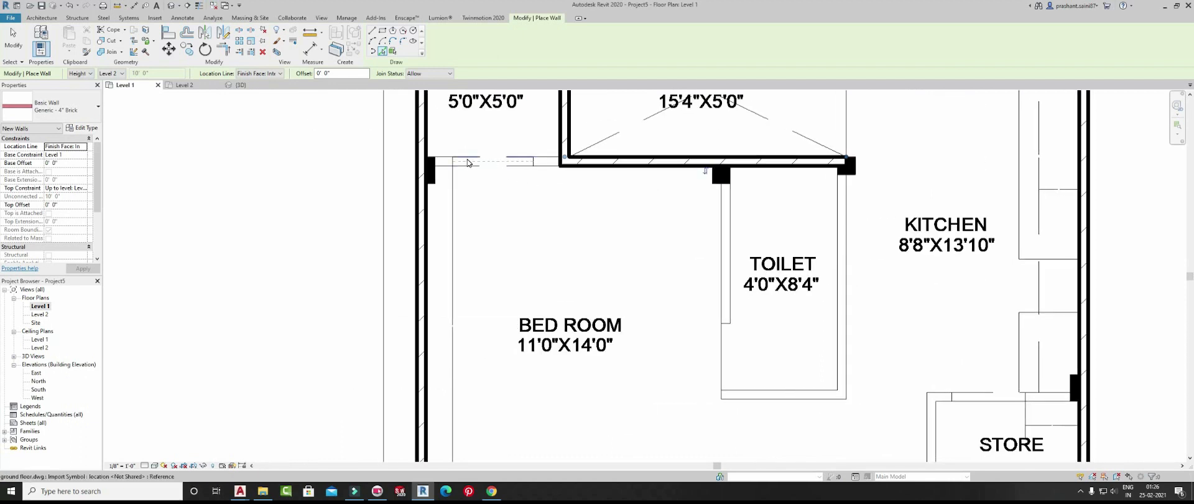
# - Create the front outer wall along the gate and lawn edge from its plan line
pyautogui.scroll(-3, 464, 195)
pyautogui.scroll(2, 454, 181)
pyautogui.moveTo(455, 181); pyautogui.dragTo(446, 167, button='middle')
pyautogui.scroll(2, 445, 167)
pyautogui.scroll(-2, 418, 189)
pyautogui.moveTo(436, 259); pyautogui.dragTo(447, 79, button='middle')
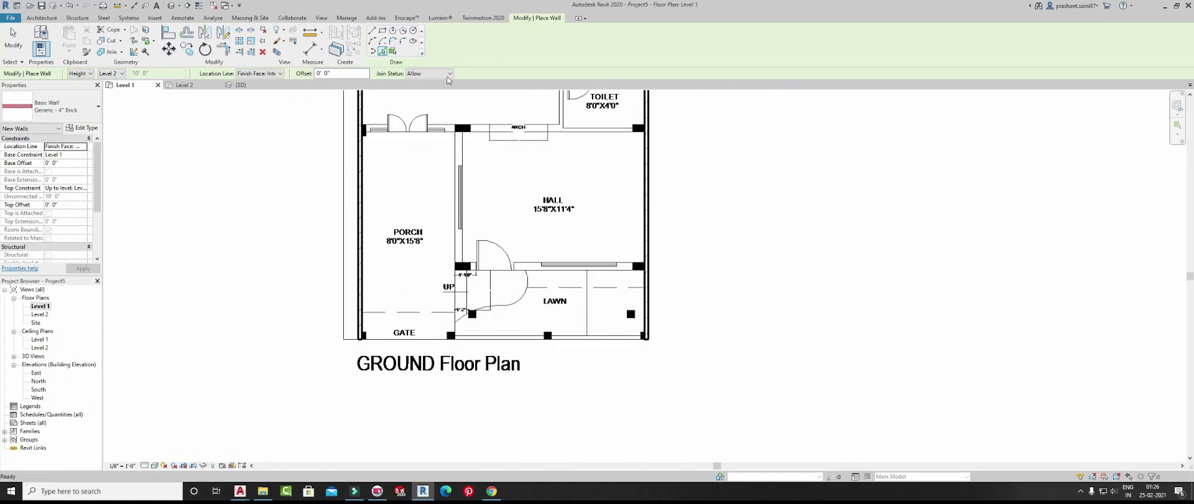
pyautogui.scroll(4, 529, 344)
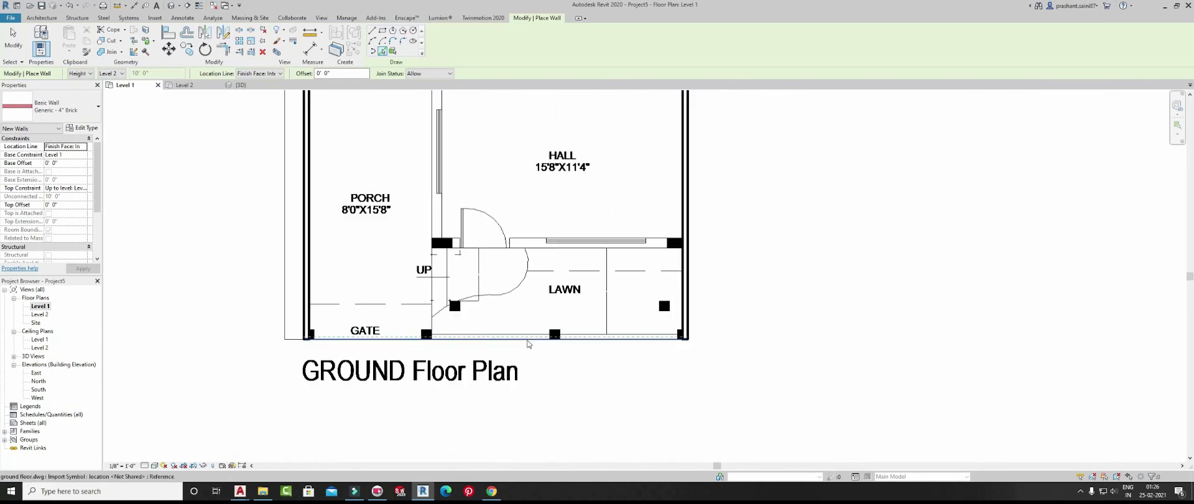
pyautogui.click(527, 341)
# - Create the wall between the 8'0"X4'0" toilet and the hall from its plan line, and end wall placement
pyautogui.scroll(-6, 527, 340)
pyautogui.moveTo(546, 332); pyautogui.dragTo(658, 413, button='middle')
pyautogui.scroll(-3, 618, 252)
pyautogui.moveTo(620, 254); pyautogui.dragTo(618, 258, button='middle')
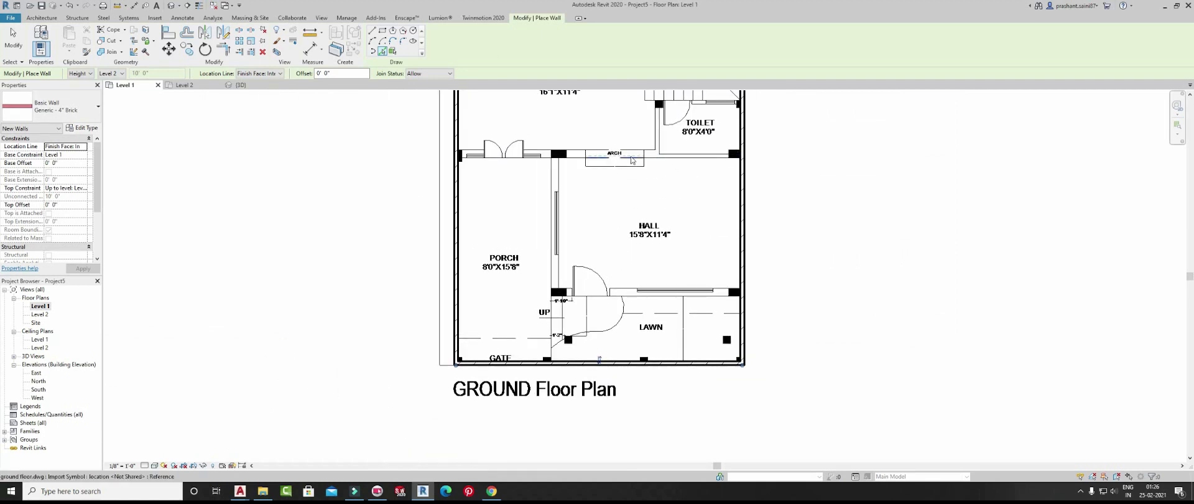
pyautogui.scroll(5, 632, 160)
pyautogui.click(785, 161)
pyautogui.scroll(-5, 785, 161)
pyautogui.scroll(4, 741, 187)
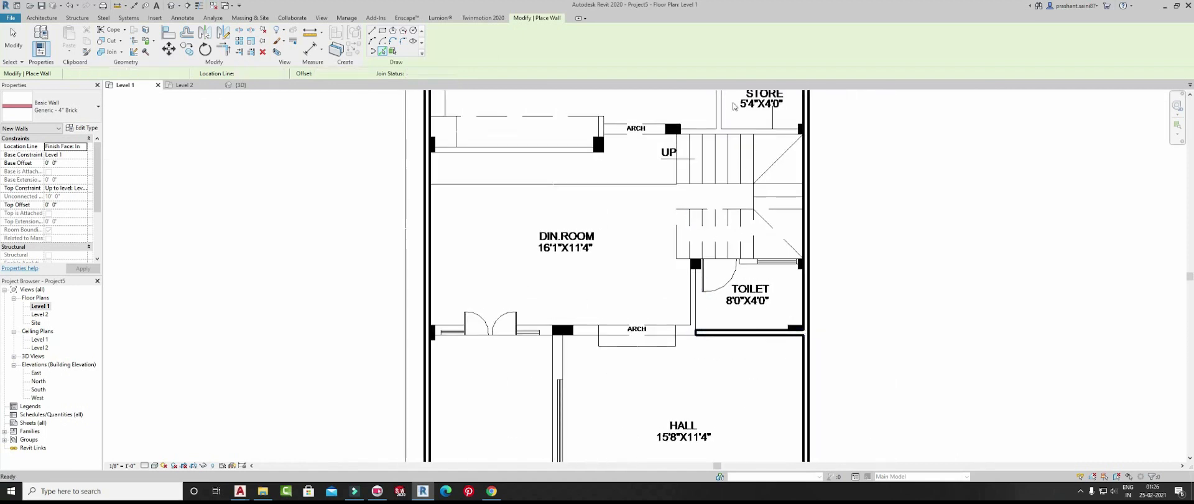
pyautogui.press('Escape')
pyautogui.press('Escape')
# - Set the Level 1 plan's visual style to Wireframe
pyautogui.scroll(-4, 681, 224)
pyautogui.scroll(3, 681, 224)
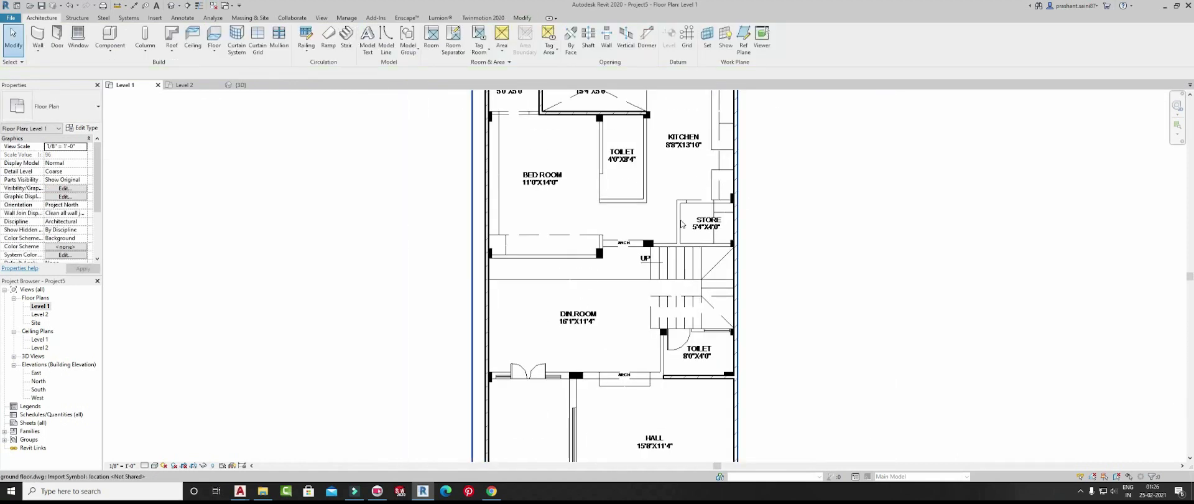
pyautogui.scroll(-3, 681, 223)
pyautogui.scroll(5, 661, 199)
pyautogui.scroll(5, 647, 209)
pyautogui.scroll(-6, 751, 184)
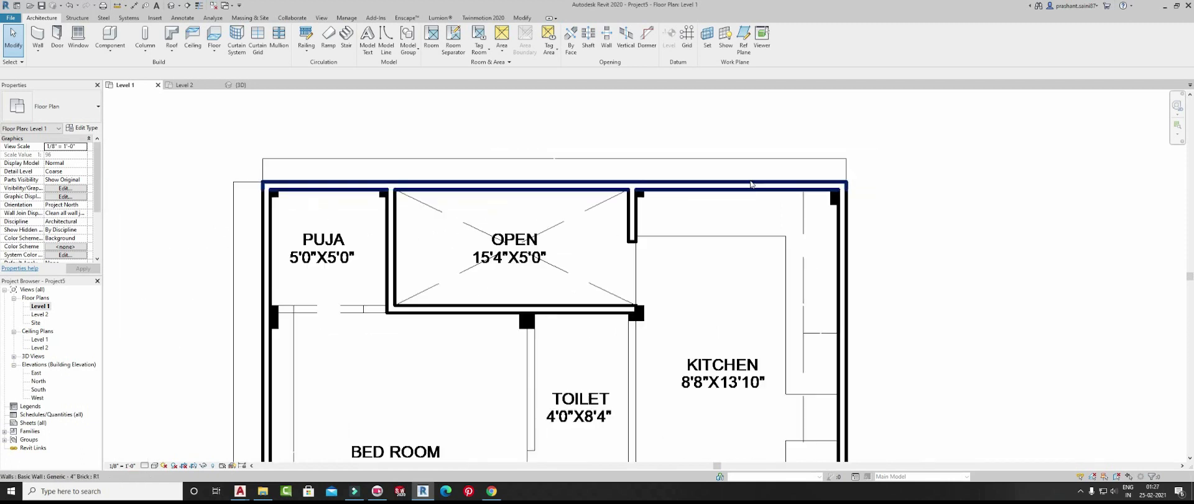
pyautogui.scroll(-1, 751, 184)
pyautogui.click(173, 465)
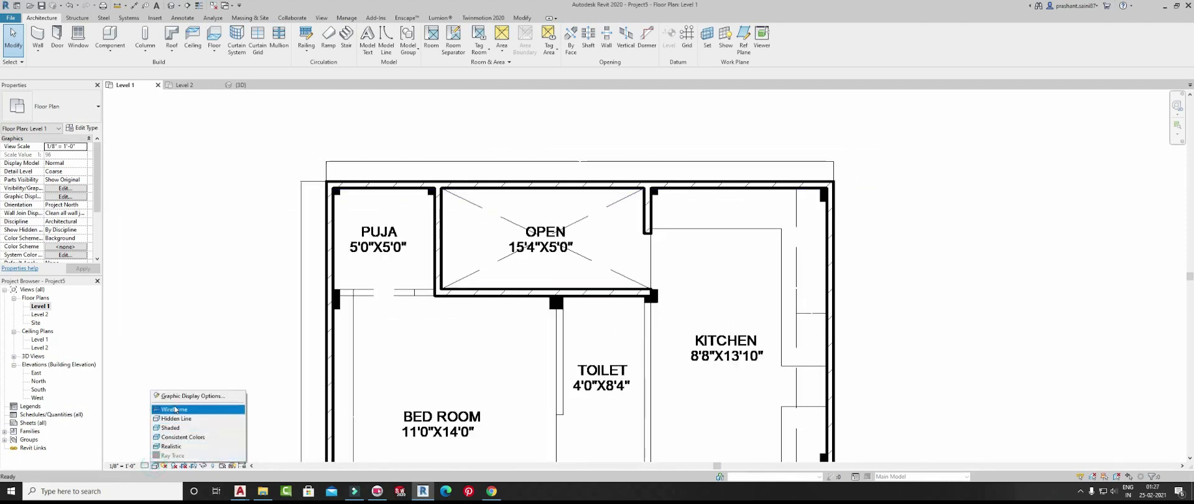
pyautogui.click(176, 409)
# - Examine the placed walls against the ground floor plan, from the puja and kitchen down to the hall and porch
pyautogui.scroll(-2, 723, 212)
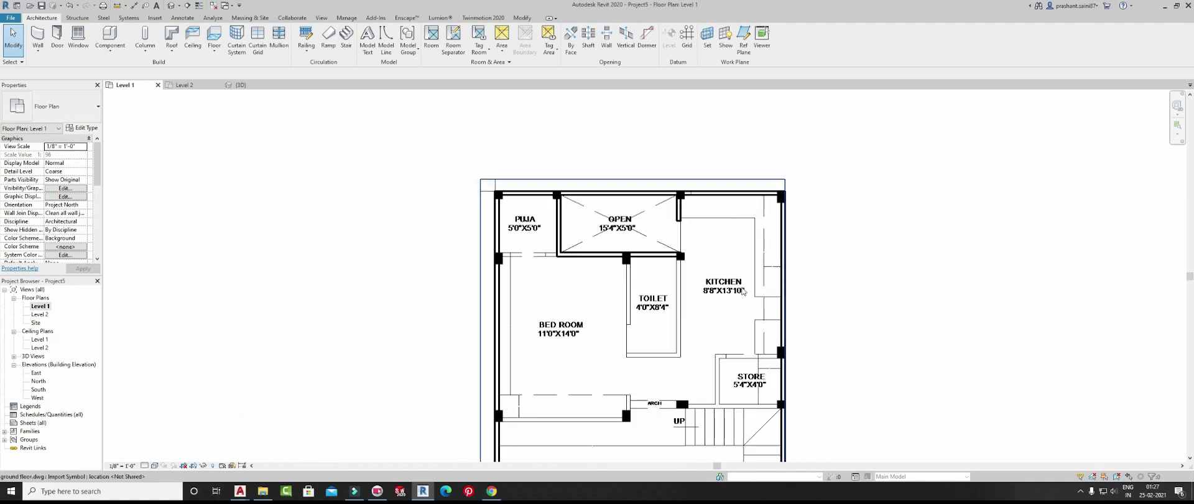
pyautogui.moveTo(811, 334); pyautogui.dragTo(691, 224, button='middle')
pyautogui.moveTo(691, 316); pyautogui.dragTo(767, 174, button='middle')
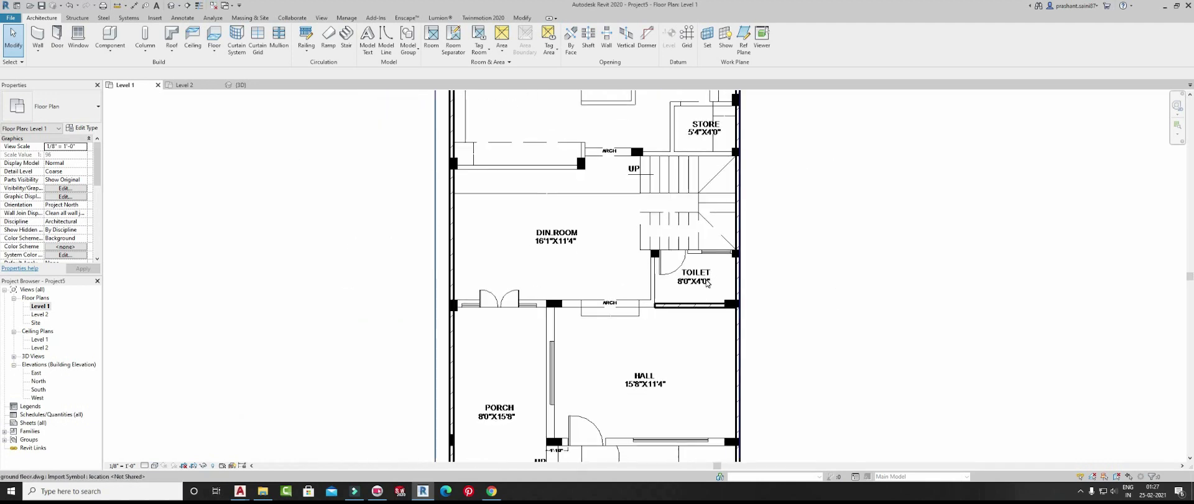
pyautogui.moveTo(557, 334); pyautogui.dragTo(571, 501, button='middle')
pyautogui.moveTo(617, 155); pyautogui.dragTo(605, 201, button='middle')
pyautogui.scroll(-3, 619, 155)
pyautogui.moveTo(641, 93); pyautogui.dragTo(630, 276, button='middle')
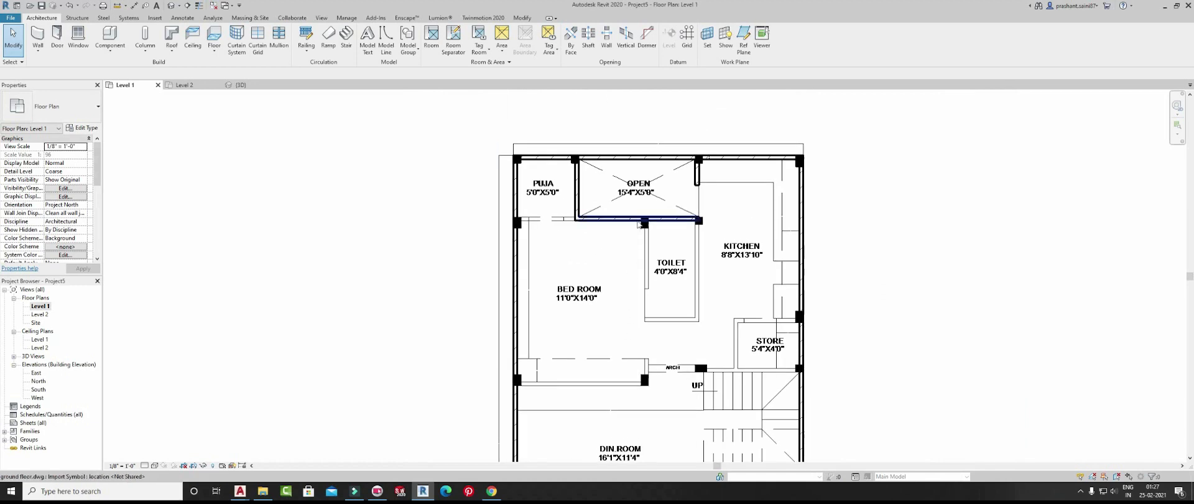
pyautogui.scroll(2, 590, 225)
pyautogui.moveTo(737, 296); pyautogui.dragTo(646, 201, button='middle')
pyautogui.scroll(-4, 750, 289)
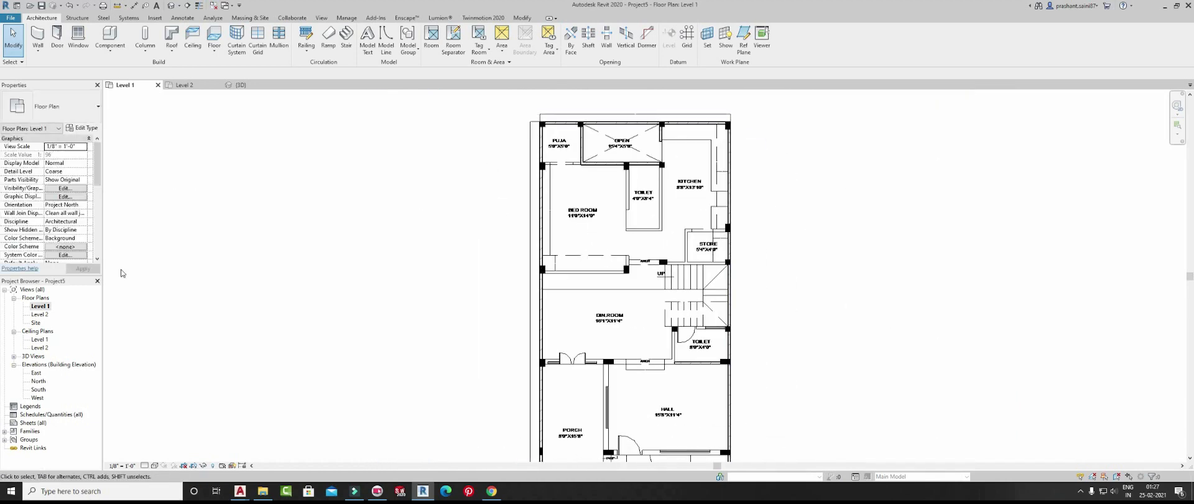
# - Open the Level 2 floor plan and examine the first floor layout around the dining room, arch and 8'0"X4'0" toilet
pyautogui.doubleClick(47, 314)
pyautogui.scroll(4, 508, 273)
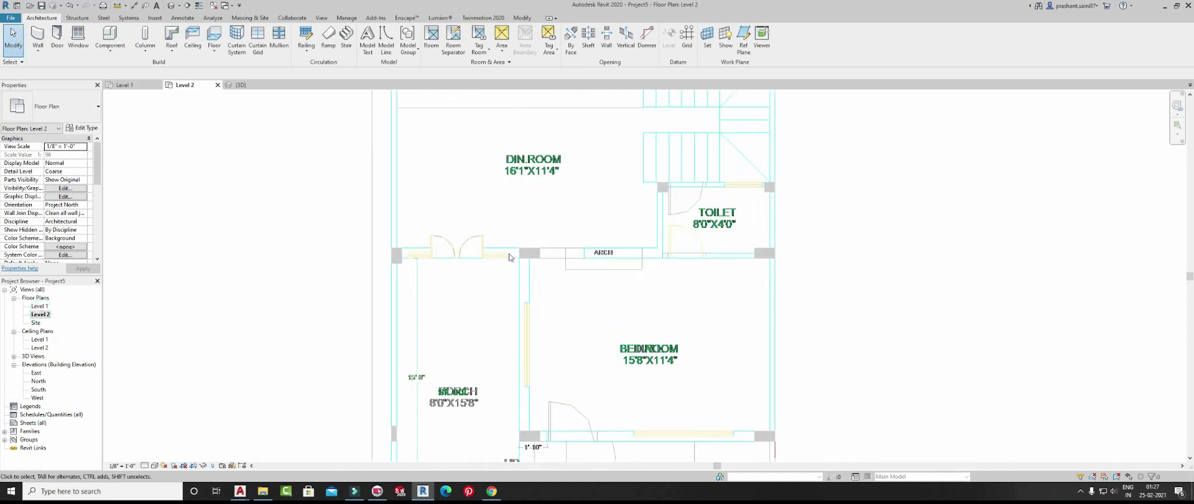
pyautogui.scroll(3, 508, 284)
pyautogui.scroll(-5, 570, 278)
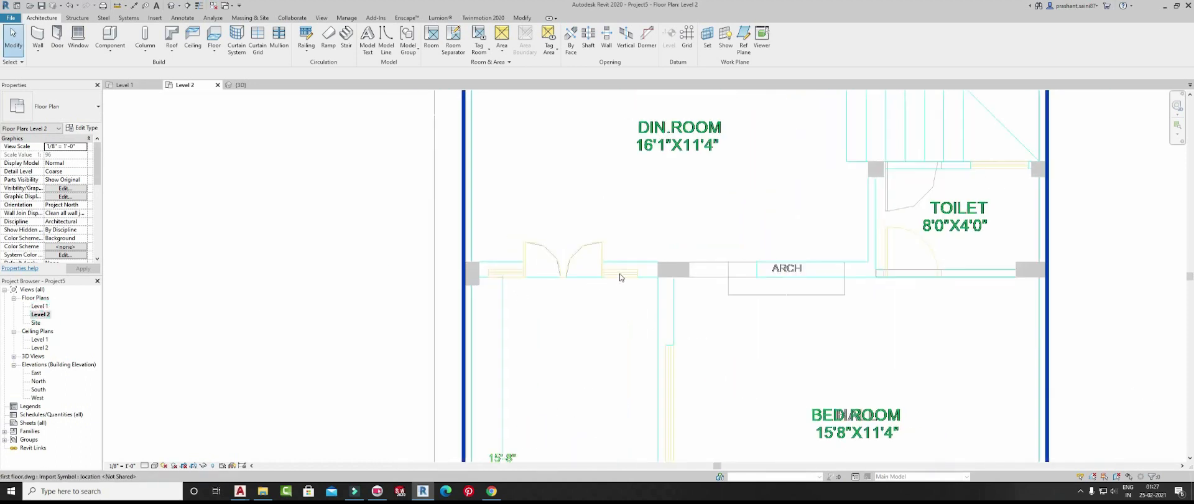
pyautogui.moveTo(641, 259); pyautogui.dragTo(608, 422, button='middle')
pyautogui.scroll(2, 800, 256)
pyautogui.moveTo(800, 256); pyautogui.dragTo(729, 33, button='middle')
pyautogui.scroll(-2, 733, 272)
pyautogui.scroll(6, 734, 269)
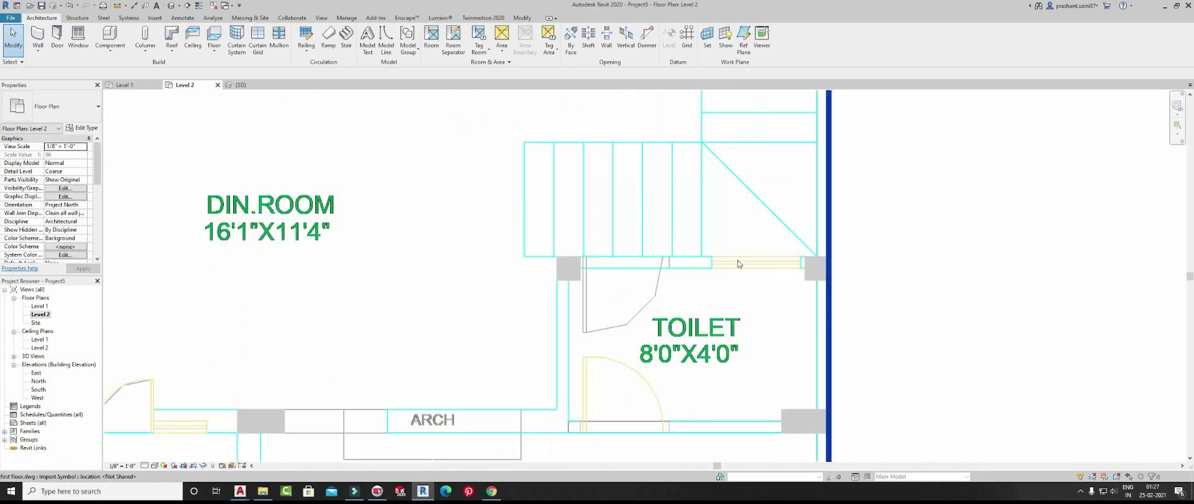
# - Create a Generic - 4" Brick wall on Level 2 between the 8'0"X4'0" toilet and the staircase from its plan line
pyautogui.click(38, 34)
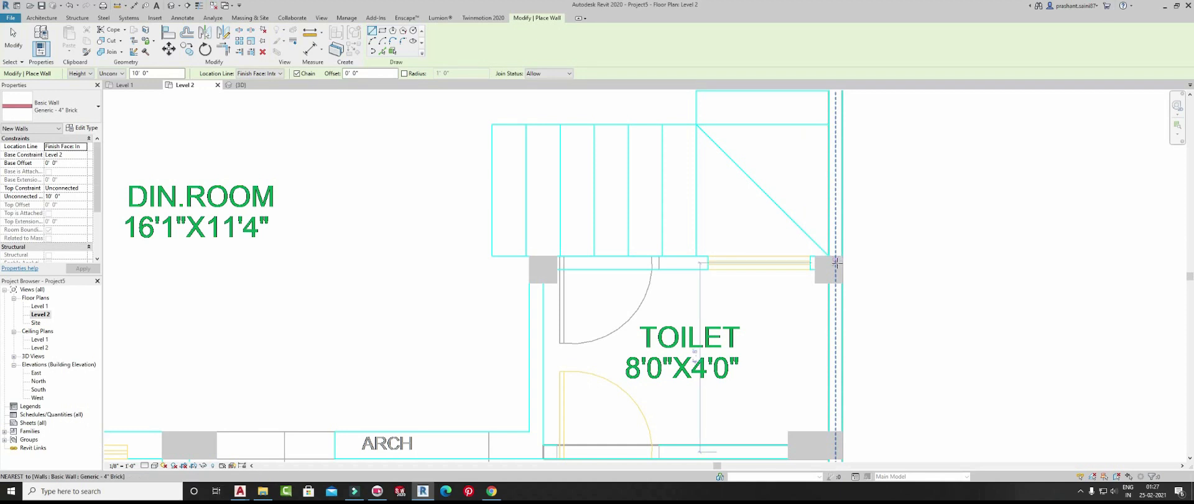
pyautogui.click(836, 265)
pyautogui.press('Escape')
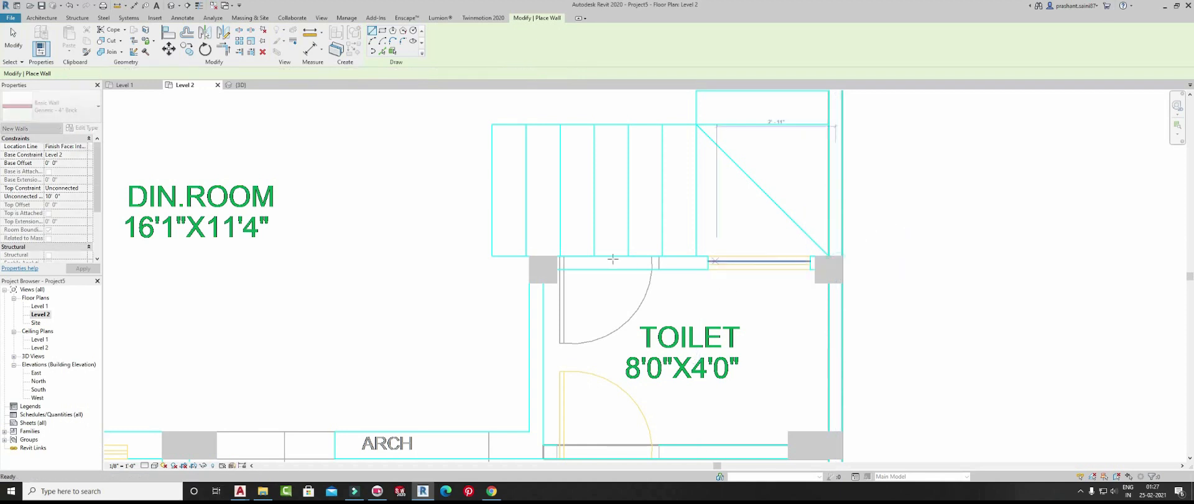
pyautogui.click(383, 53)
pyautogui.click(618, 260)
pyautogui.press('Escape')
pyautogui.press('Escape')
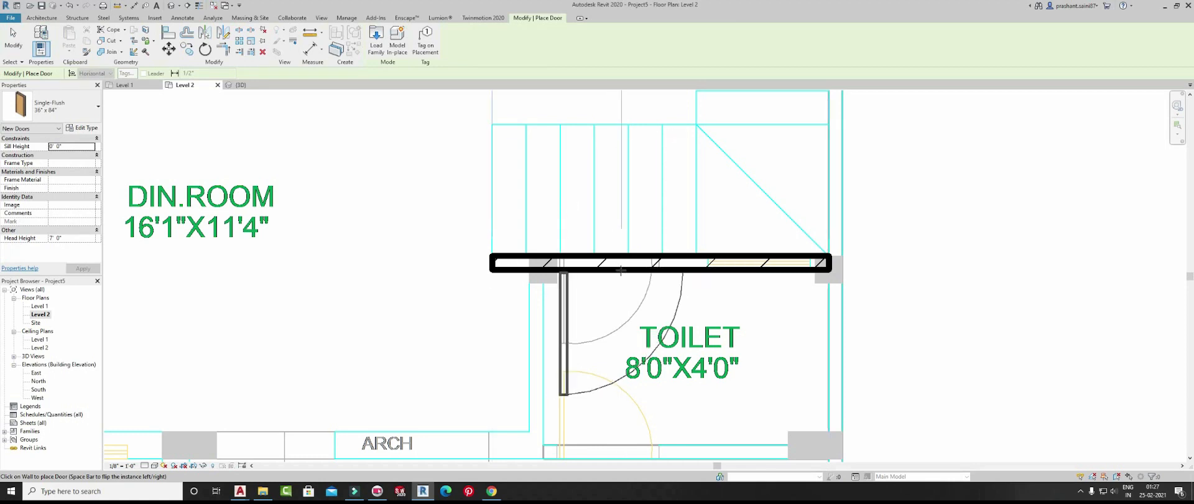
# - Place a Single-Flush 36" x 84" door in the wall between the toilet and staircase, swinging into the toilet
pyautogui.click(622, 265)
pyautogui.press('Escape')
pyautogui.scroll(-4, 668, 260)
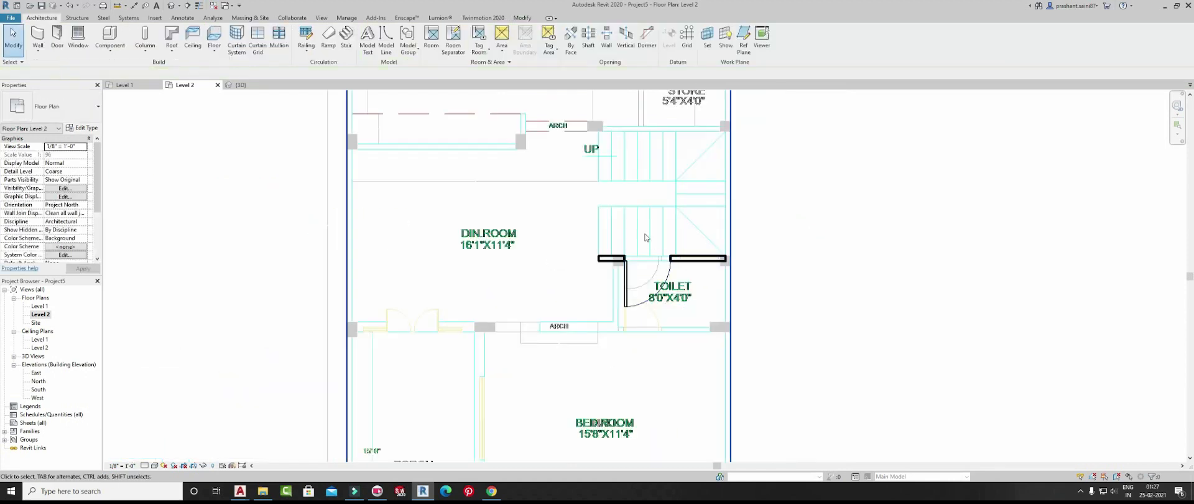
# - Turn on shadows in the 3D view and set its visual style to Hidden Line
pyautogui.click(175, 8)
pyautogui.scroll(-4, 716, 224)
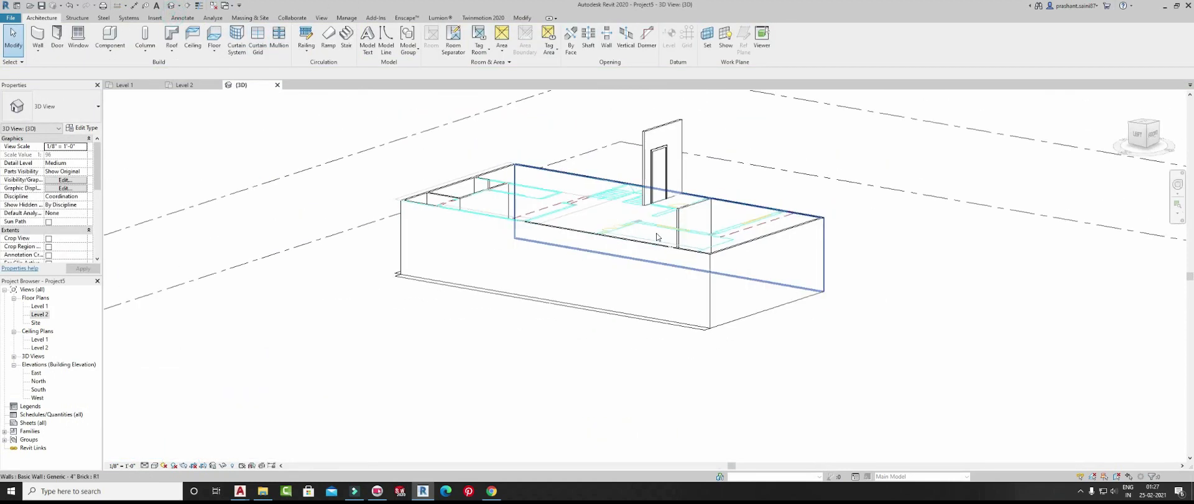
pyautogui.keyDown('shift'); pyautogui.moveTo(714, 224); pyautogui.dragTo(286, 429, button='middle'); pyautogui.keyUp('shift')
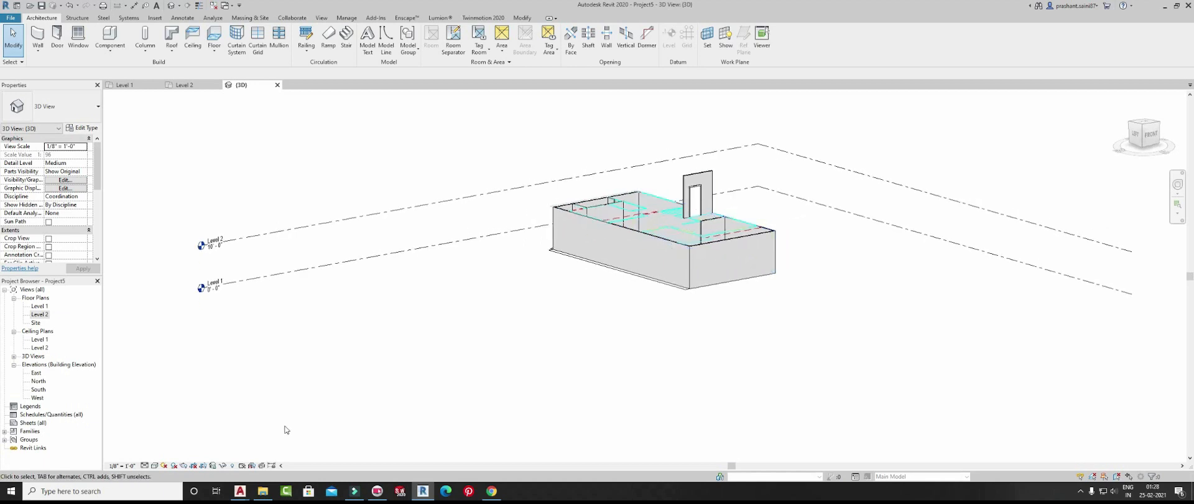
pyautogui.click(174, 466)
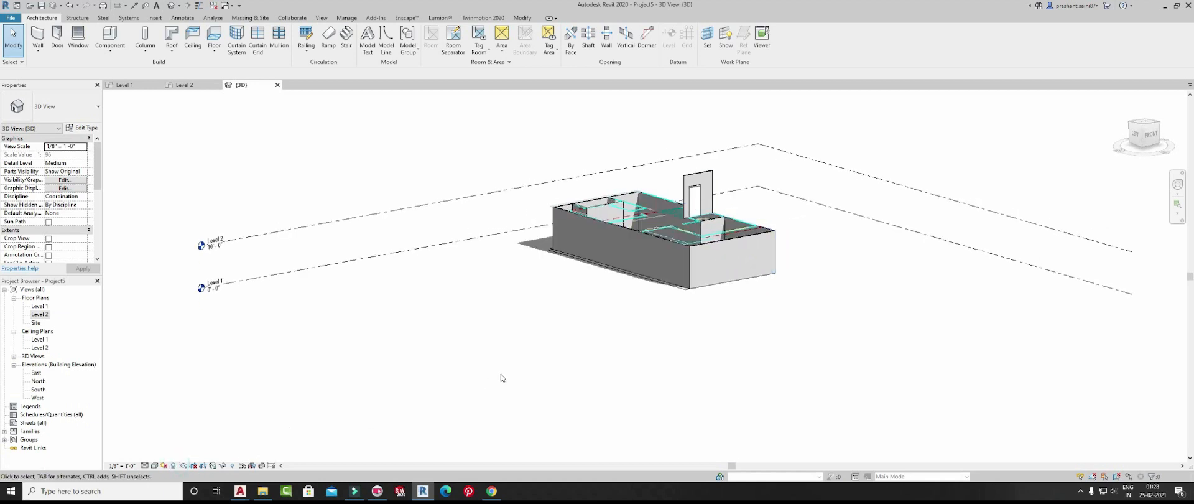
pyautogui.scroll(5, 502, 377)
pyautogui.moveTo(634, 349); pyautogui.dragTo(301, 463, button='middle')
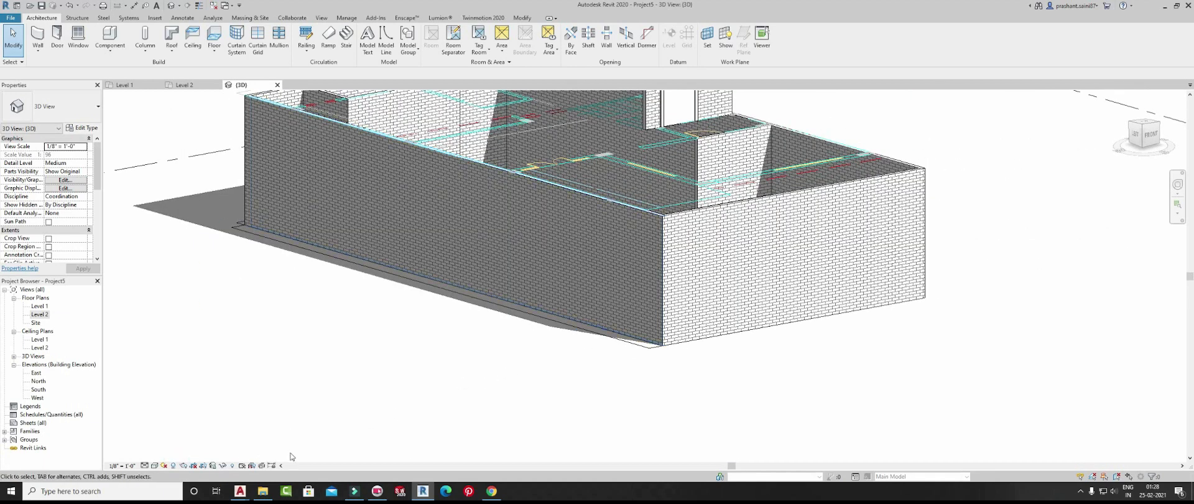
pyautogui.click(155, 465)
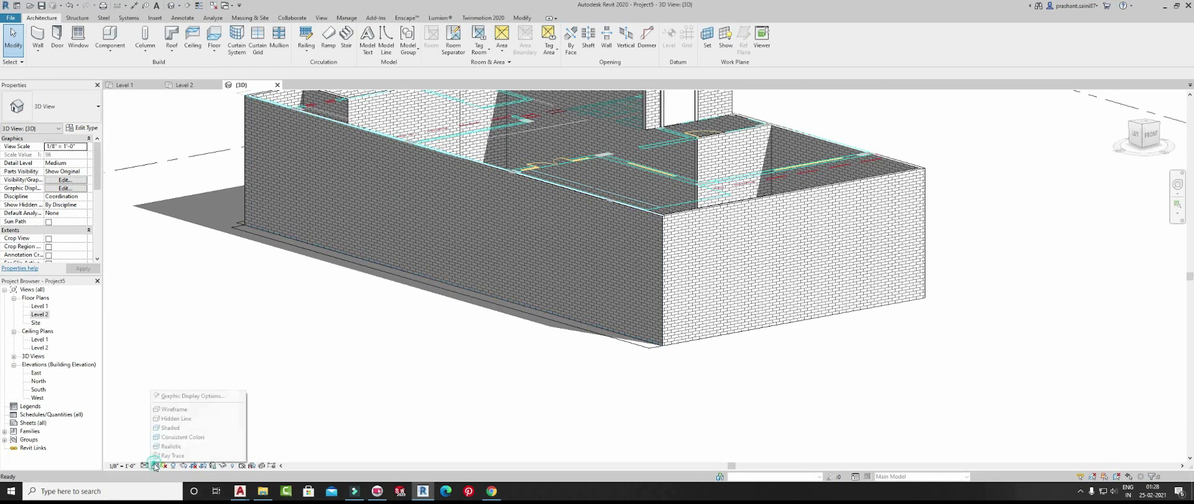
pyautogui.click(175, 418)
# - Examine the brick walls, the toilet door and the overlaid first floor plan in the 3D view from the front corner
pyautogui.scroll(-2, 534, 348)
pyautogui.moveTo(581, 368); pyautogui.dragTo(518, 422, button='middle')
pyautogui.keyDown('shift'); pyautogui.moveTo(531, 369); pyautogui.dragTo(522, 418, button='middle'); pyautogui.keyUp('shift')
pyautogui.scroll(3, 498, 328)
pyautogui.scroll(-3, 505, 232)
pyautogui.moveTo(546, 207)
pyautogui.mouseDown(button='middle')
pyautogui.moveTo(586, 325)
pyautogui.moveTo(571, 293)
pyautogui.moveTo(558, 324)
pyautogui.moveTo(616, 209)
pyautogui.moveTo(610, 256)
pyautogui.moveTo(674, 255)
pyautogui.moveTo(656, 261)
pyautogui.mouseUp(button='middle')
pyautogui.scroll(3, 588, 325)
pyautogui.scroll(-3, 571, 315)
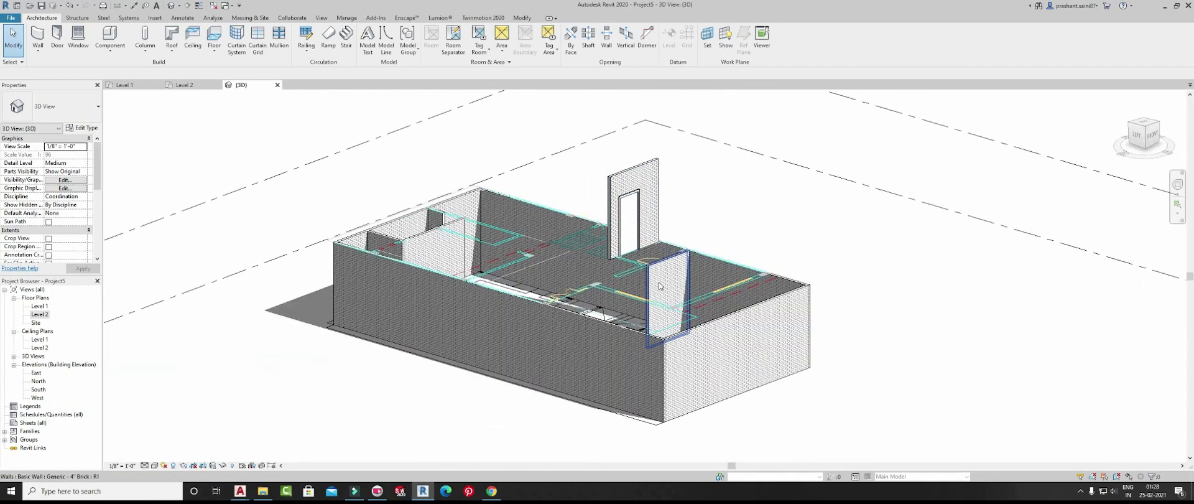
pyautogui.scroll(3, 684, 298)
pyautogui.moveTo(713, 331)
pyautogui.keyDown('shift'); pyautogui.mouseDown(button='middle')
pyautogui.moveTo(832, 291)
pyautogui.moveTo(808, 336)
pyautogui.moveTo(805, 305)
pyautogui.mouseUp(button='middle'); pyautogui.keyUp('shift')
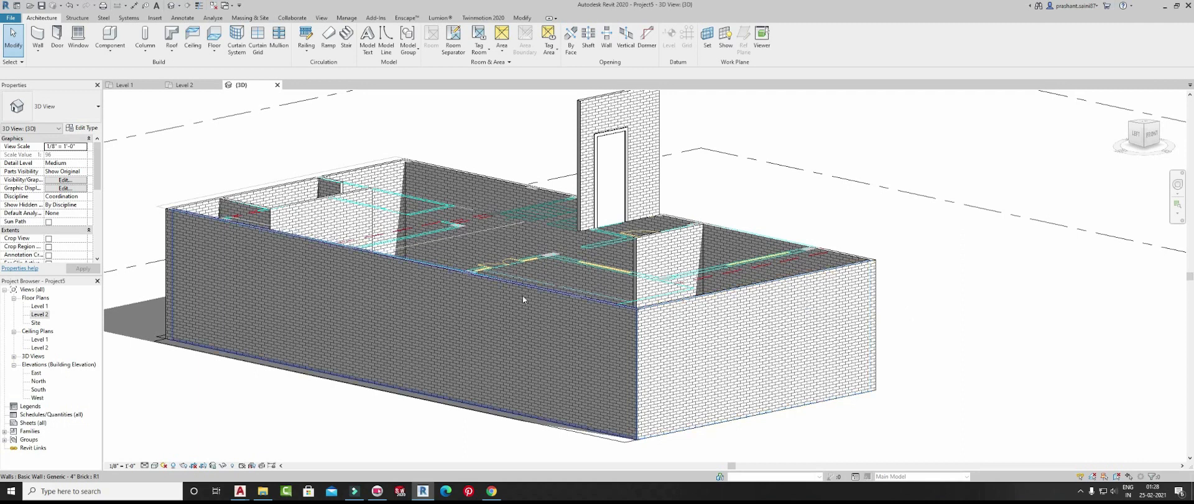
pyautogui.scroll(3, 538, 269)
pyautogui.scroll(-2, 592, 249)
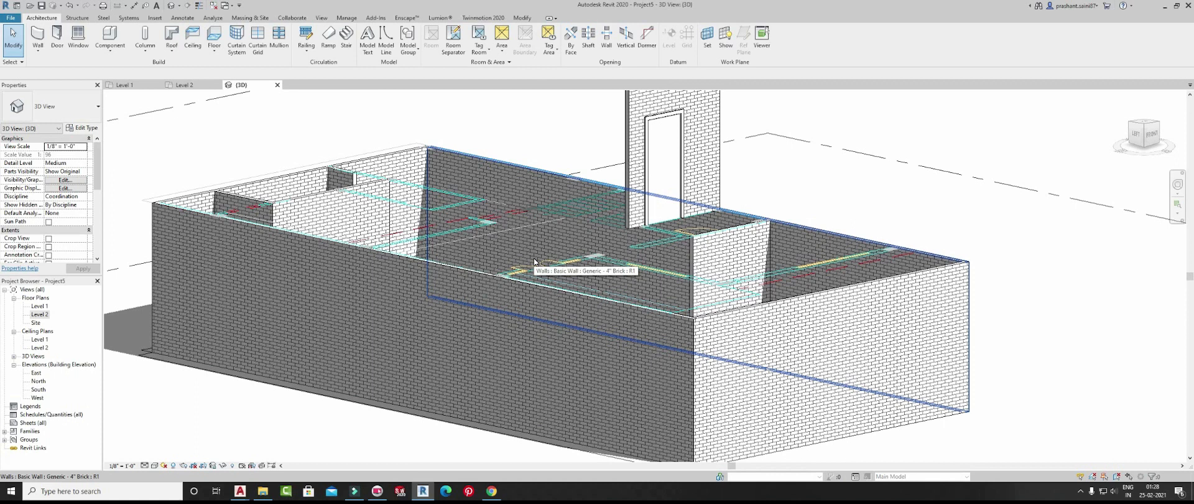
pyautogui.scroll(-2, 526, 283)
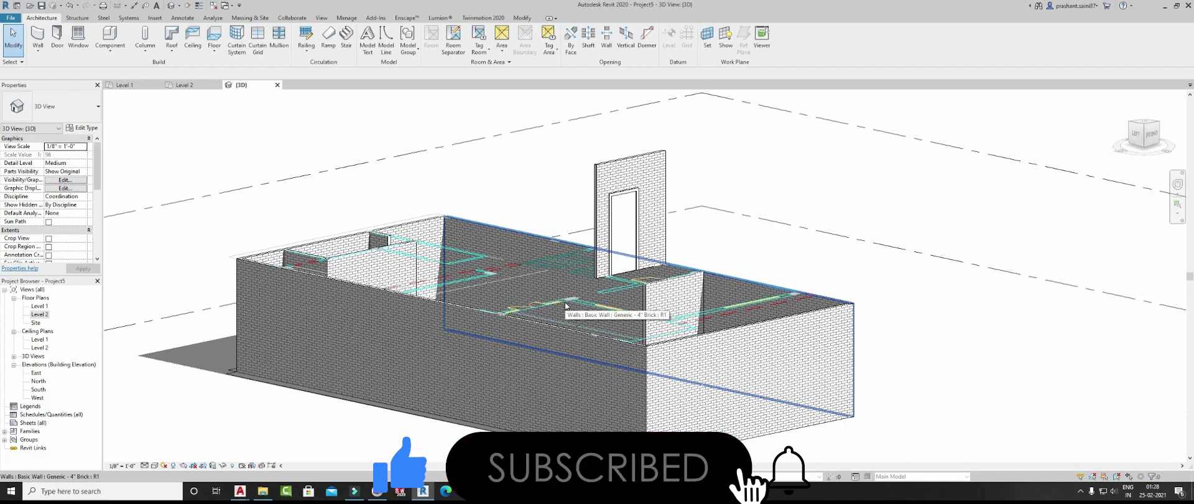
pyautogui.moveTo(709, 321); pyautogui.dragTo(738, 261, button='middle')
pyautogui.scroll(5, 601, 290)
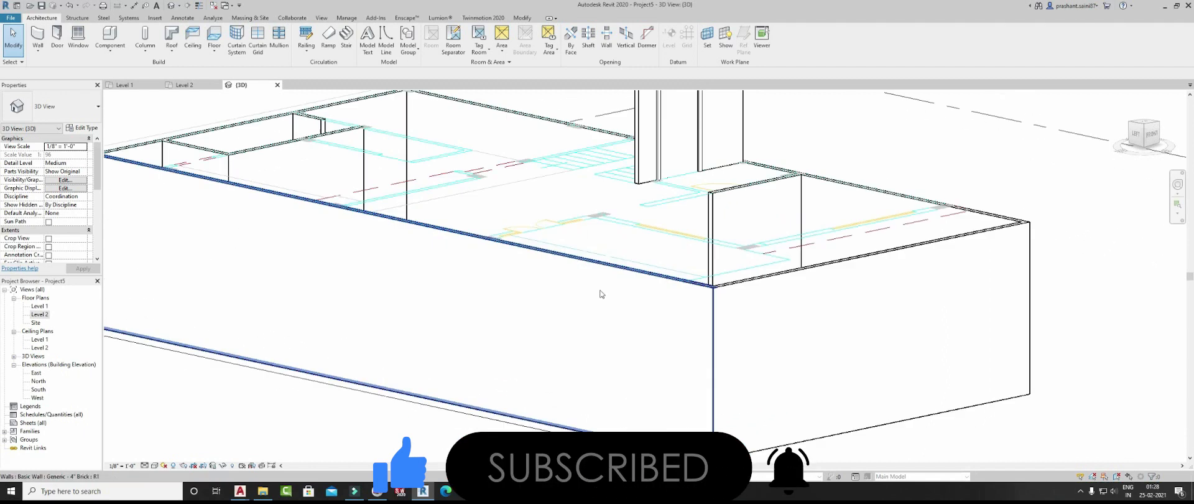
pyautogui.scroll(-4, 577, 284)
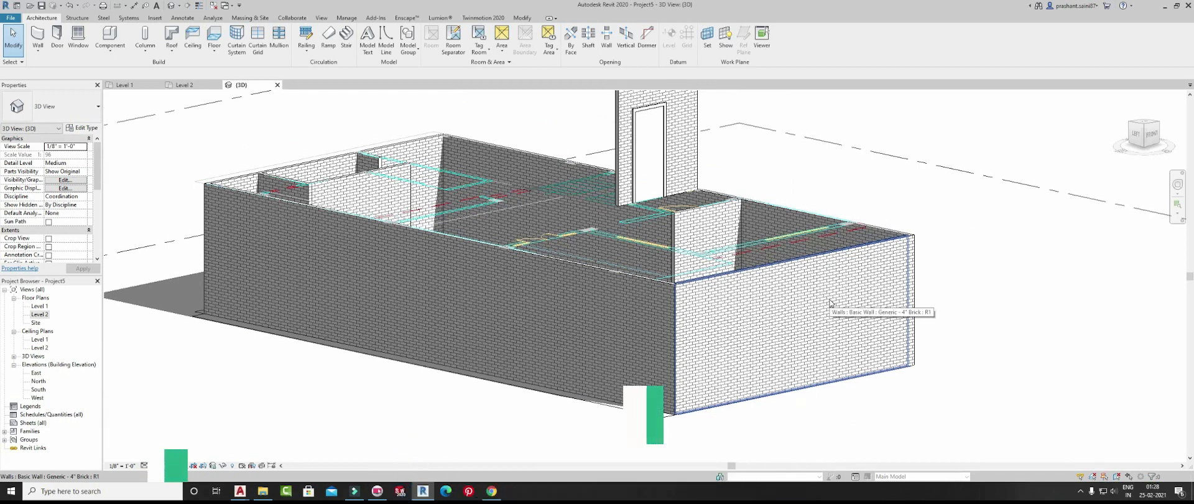
pyautogui.moveTo(814, 278); pyautogui.dragTo(798, 313, button='middle')
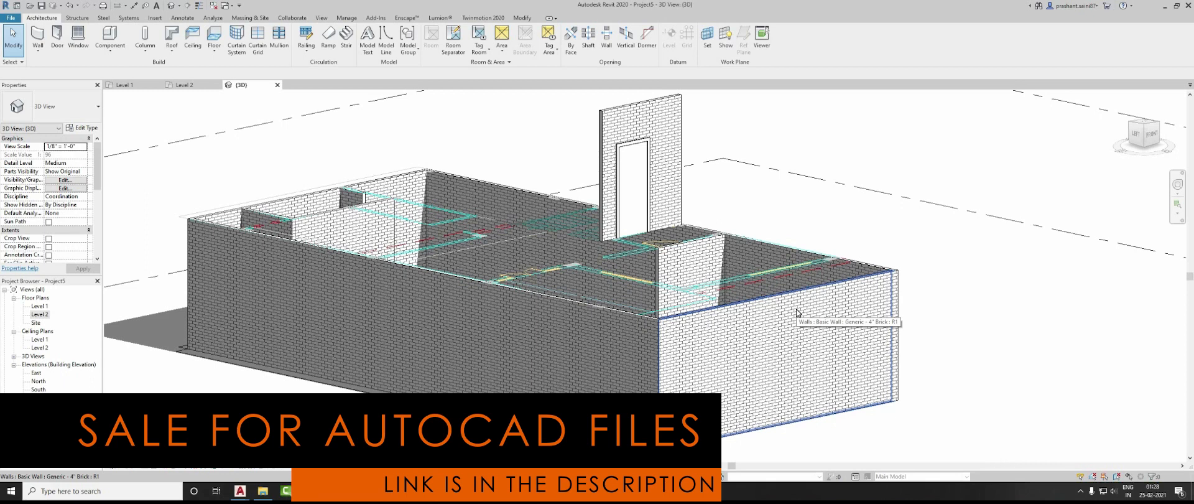
pyautogui.moveTo(789, 337); pyautogui.dragTo(808, 298, button='middle')
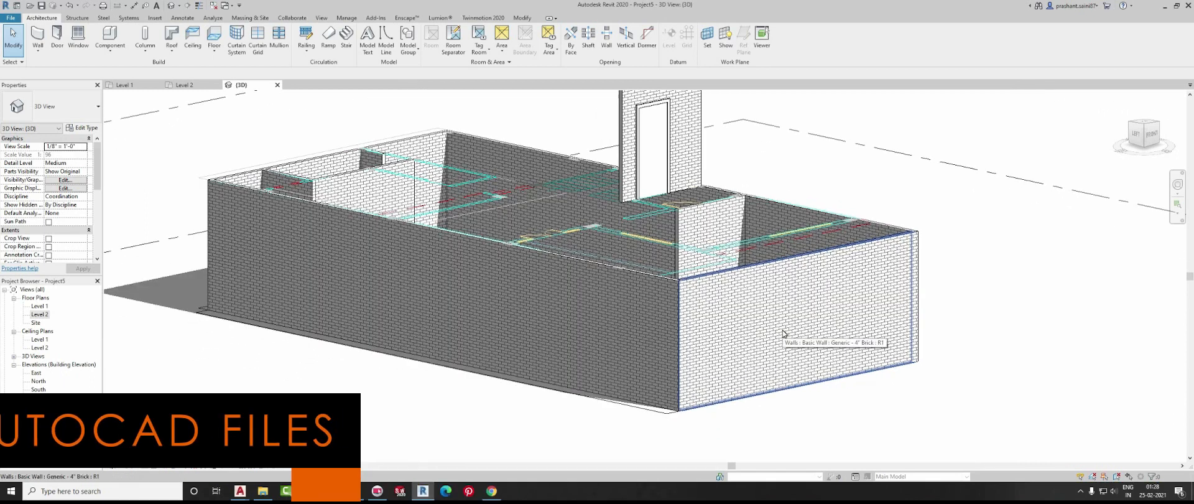